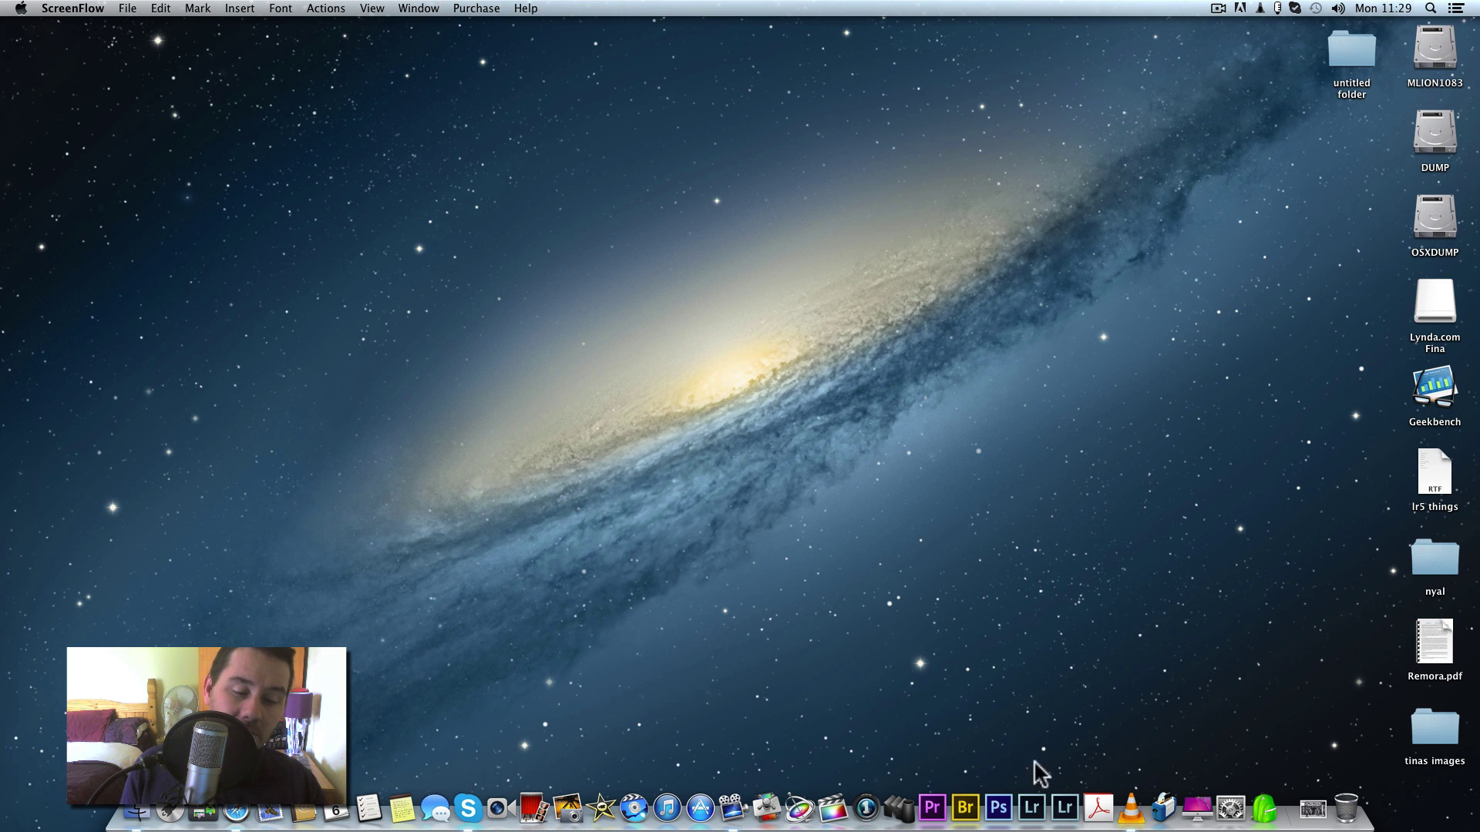
Launch Lightroom 5 Beta and load the default catalog.
left_click(1064, 807)
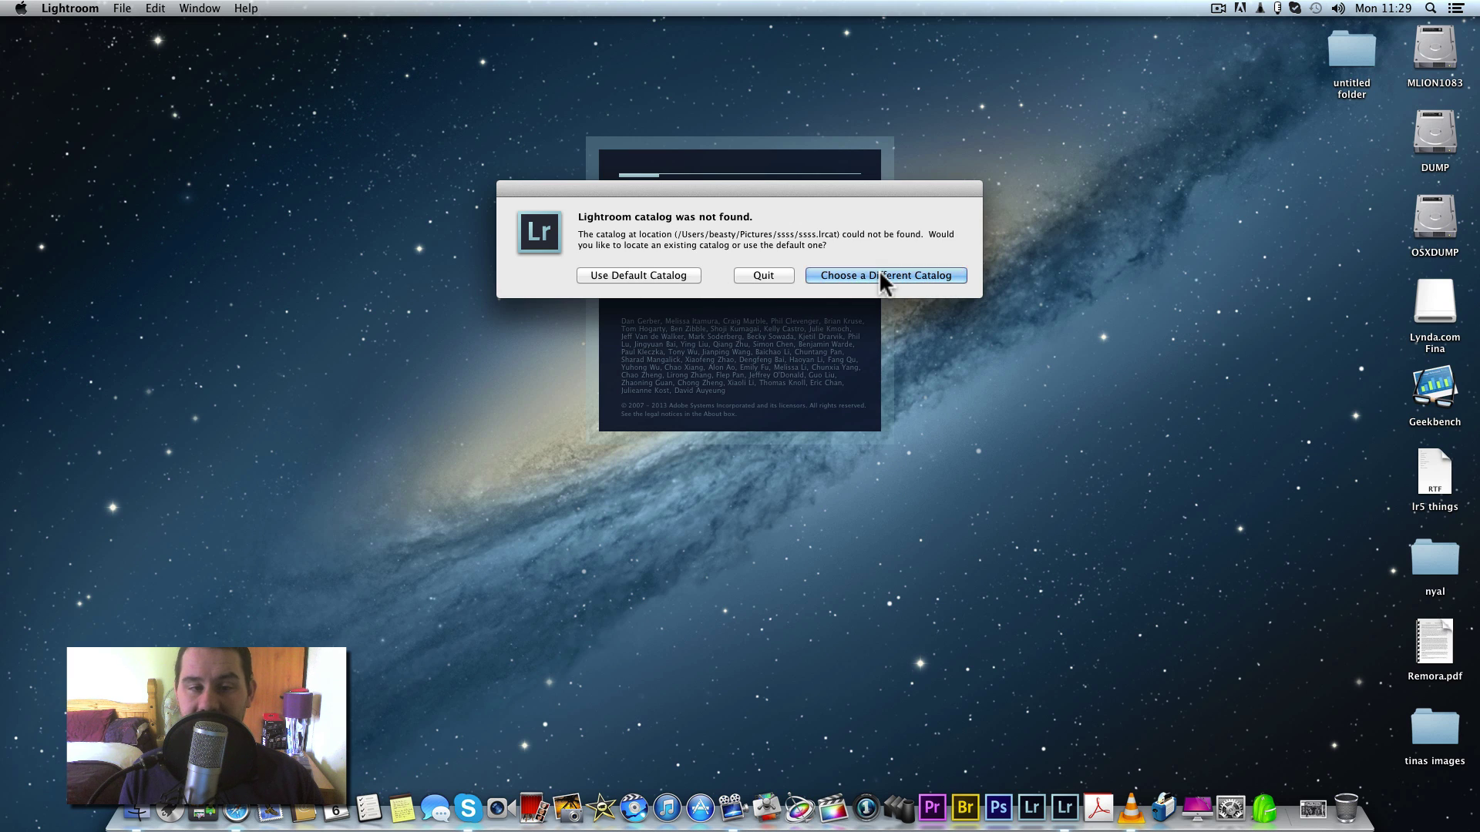
left_click(664, 275)
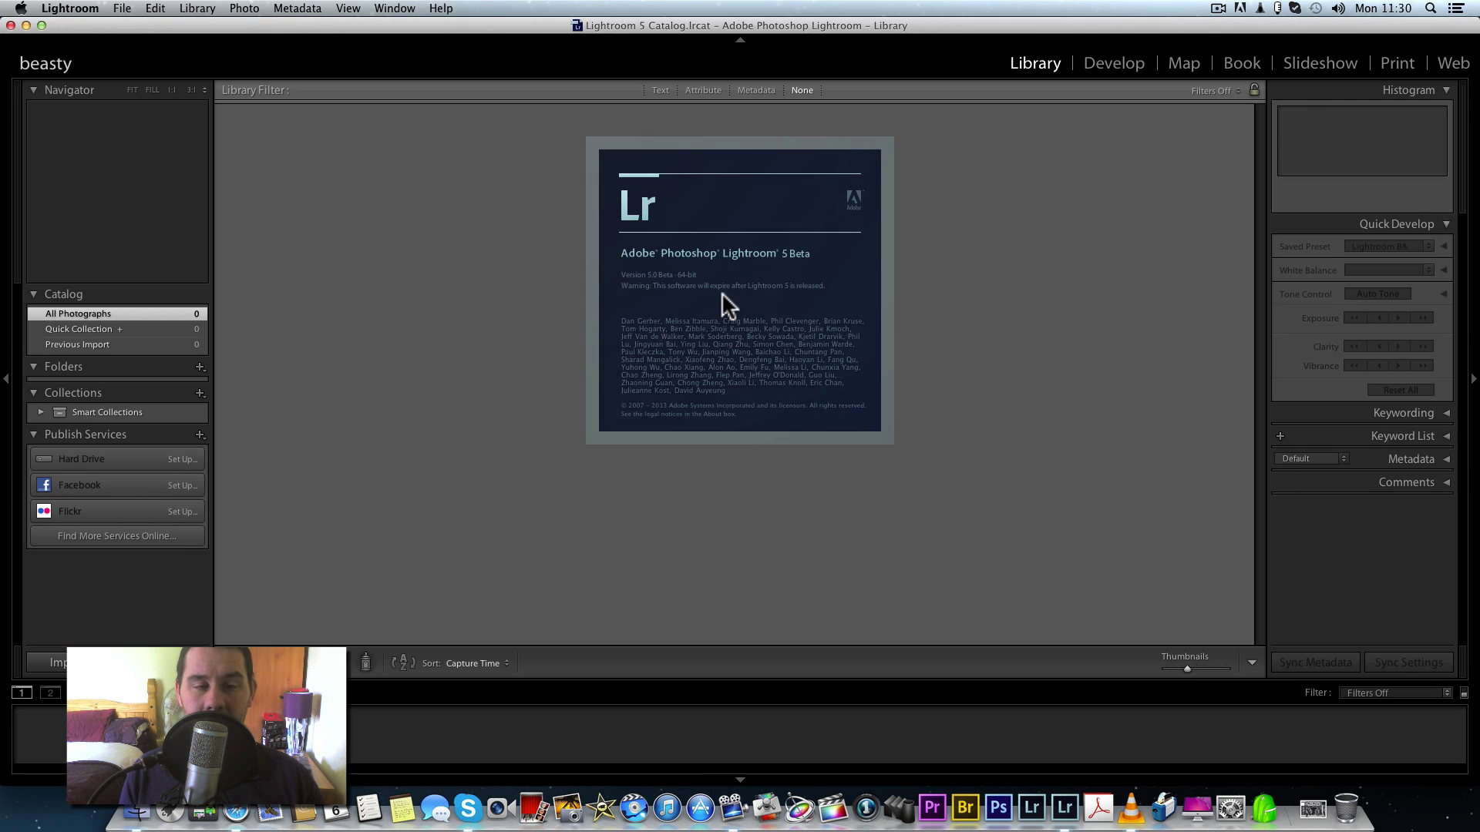
Set the custom styled text identity plate to "JJBPHOTOGRAPHY WEDDING PHOTOGRAPHER".
left_click(121, 8)
mouse_move(70, 9)
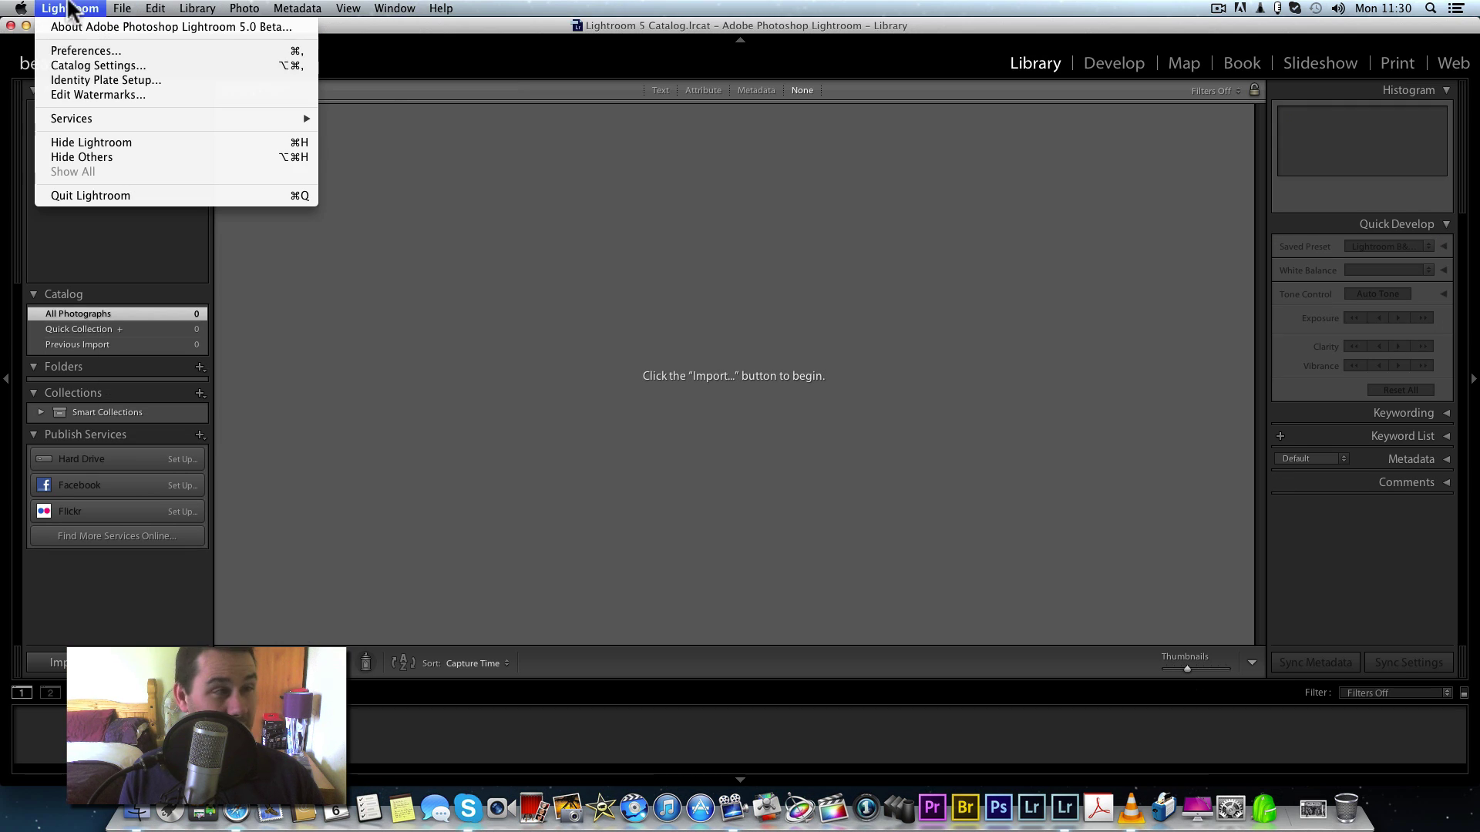
left_click(97, 81)
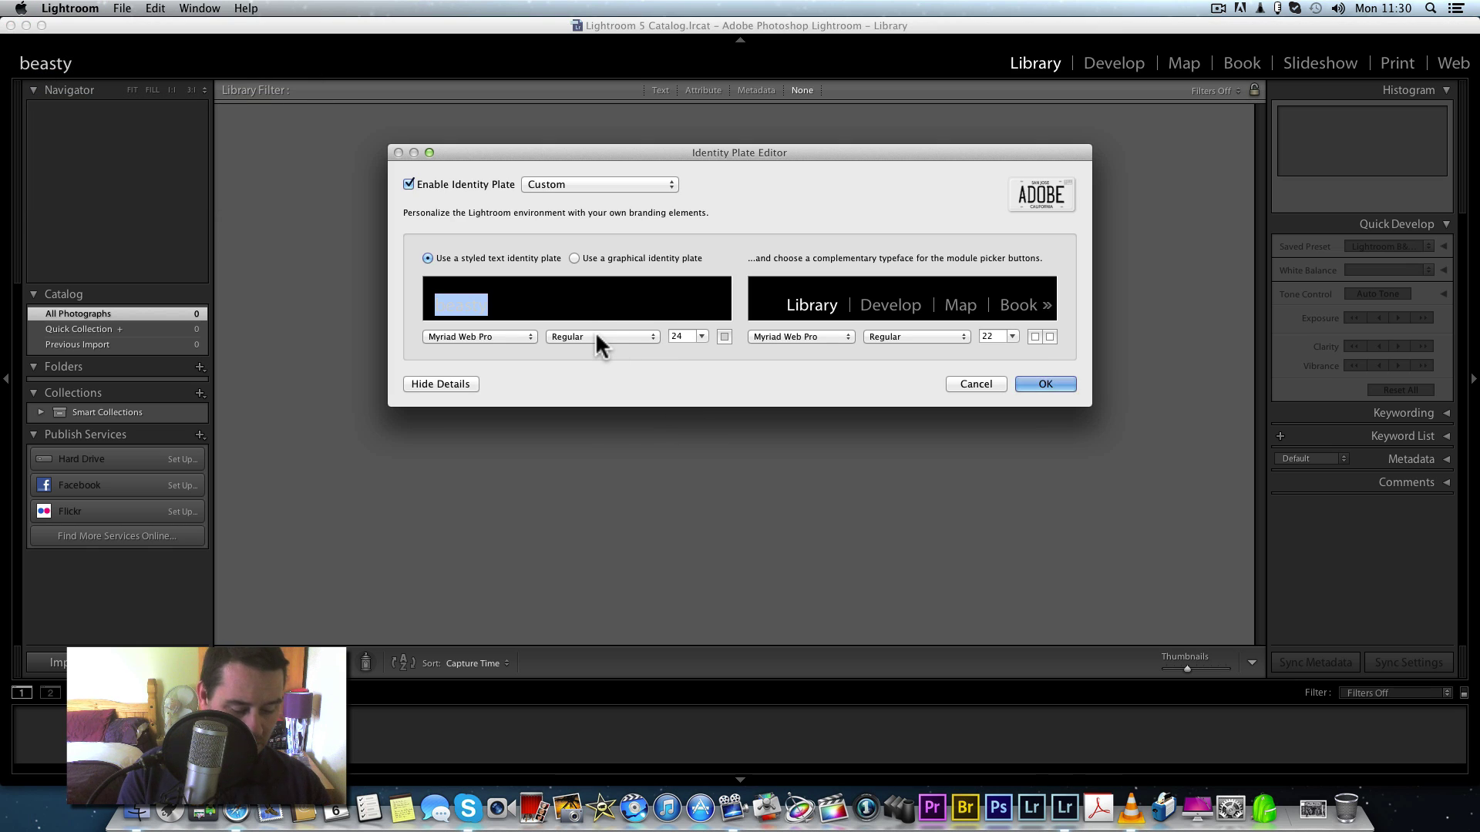
type("JJB")
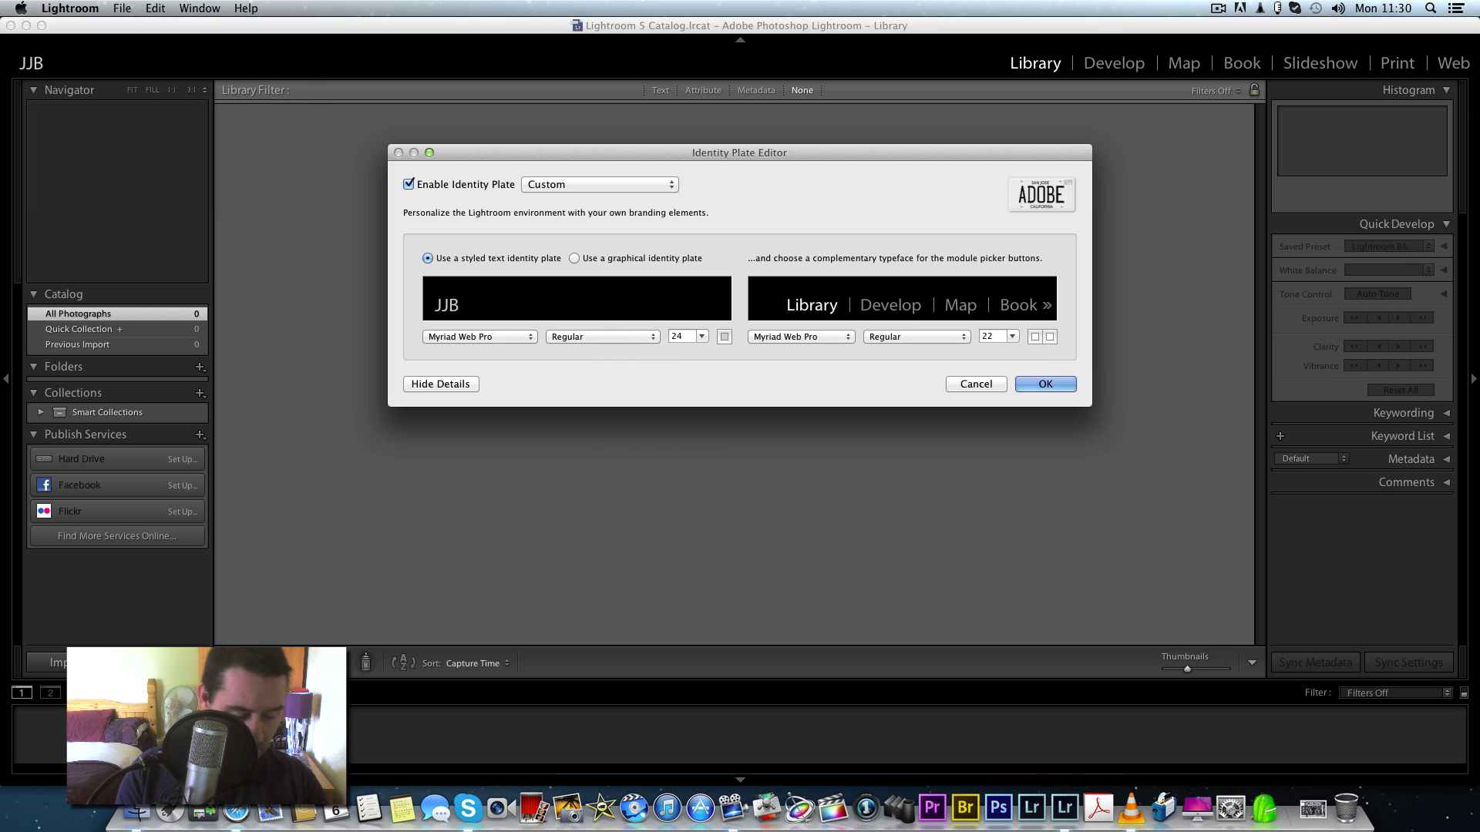
type("PHOTOGRAPHY")
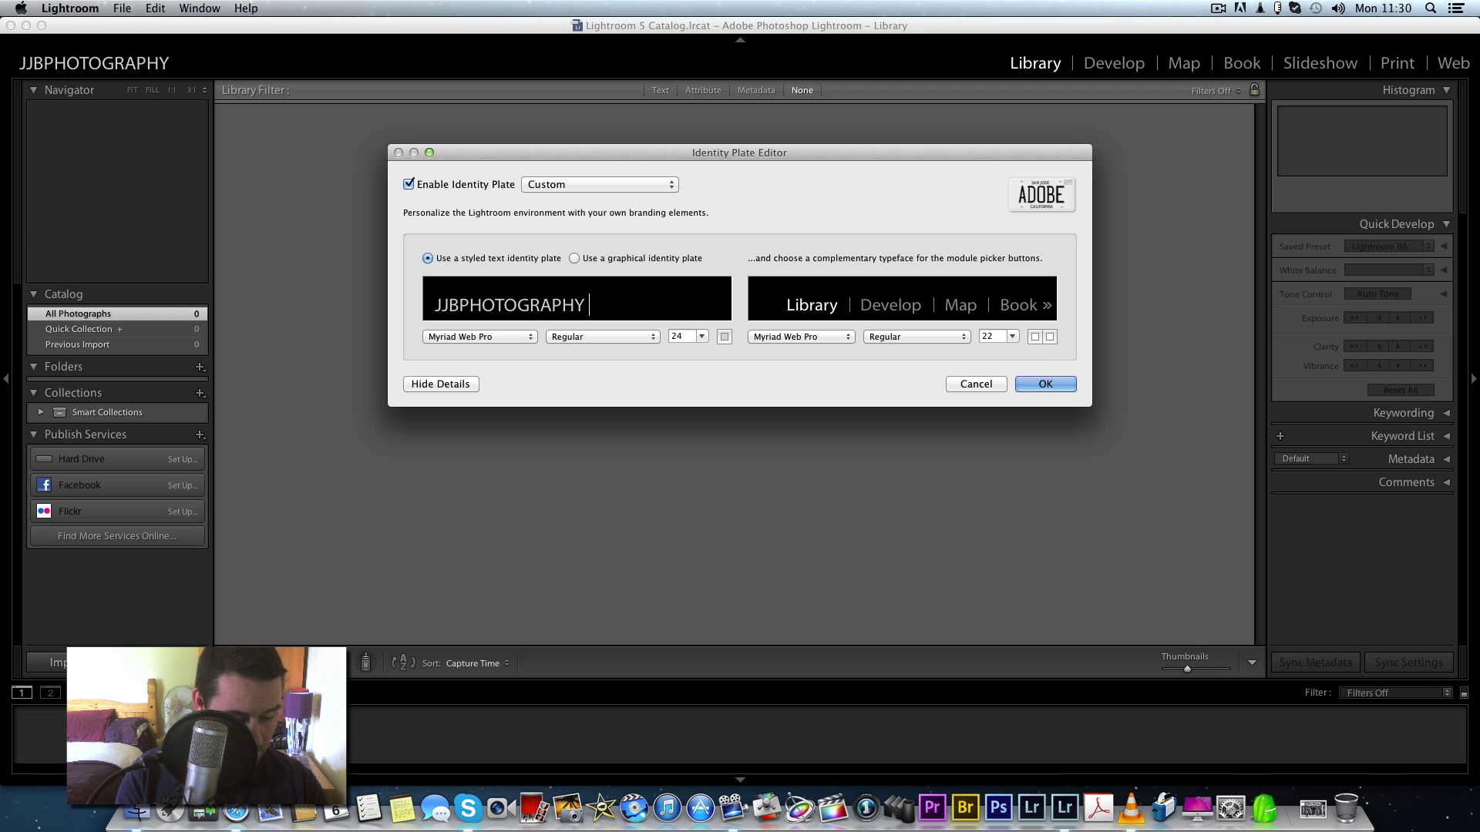
type(" WEDDIN")
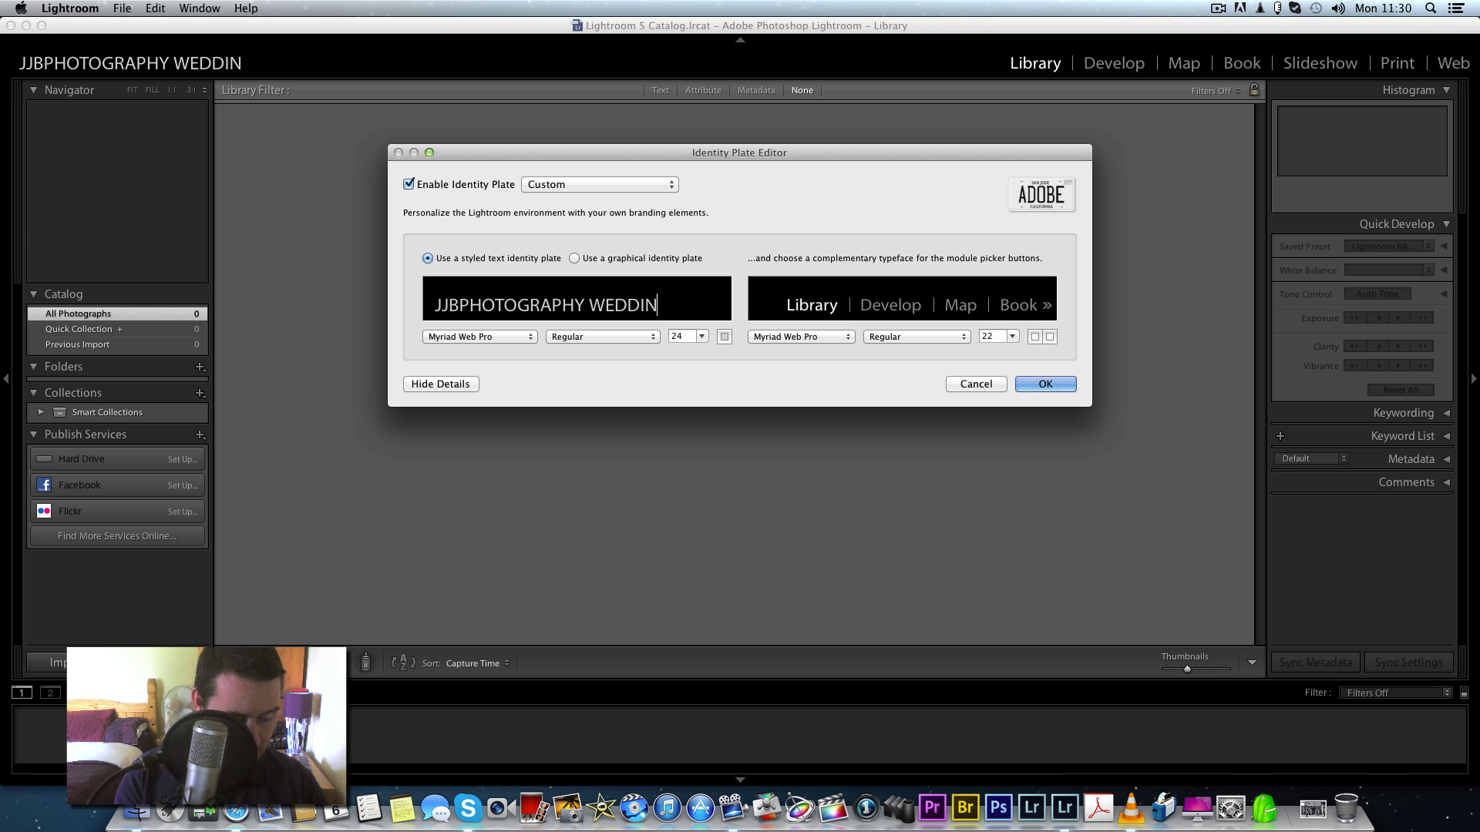
type("G PHOTOG")
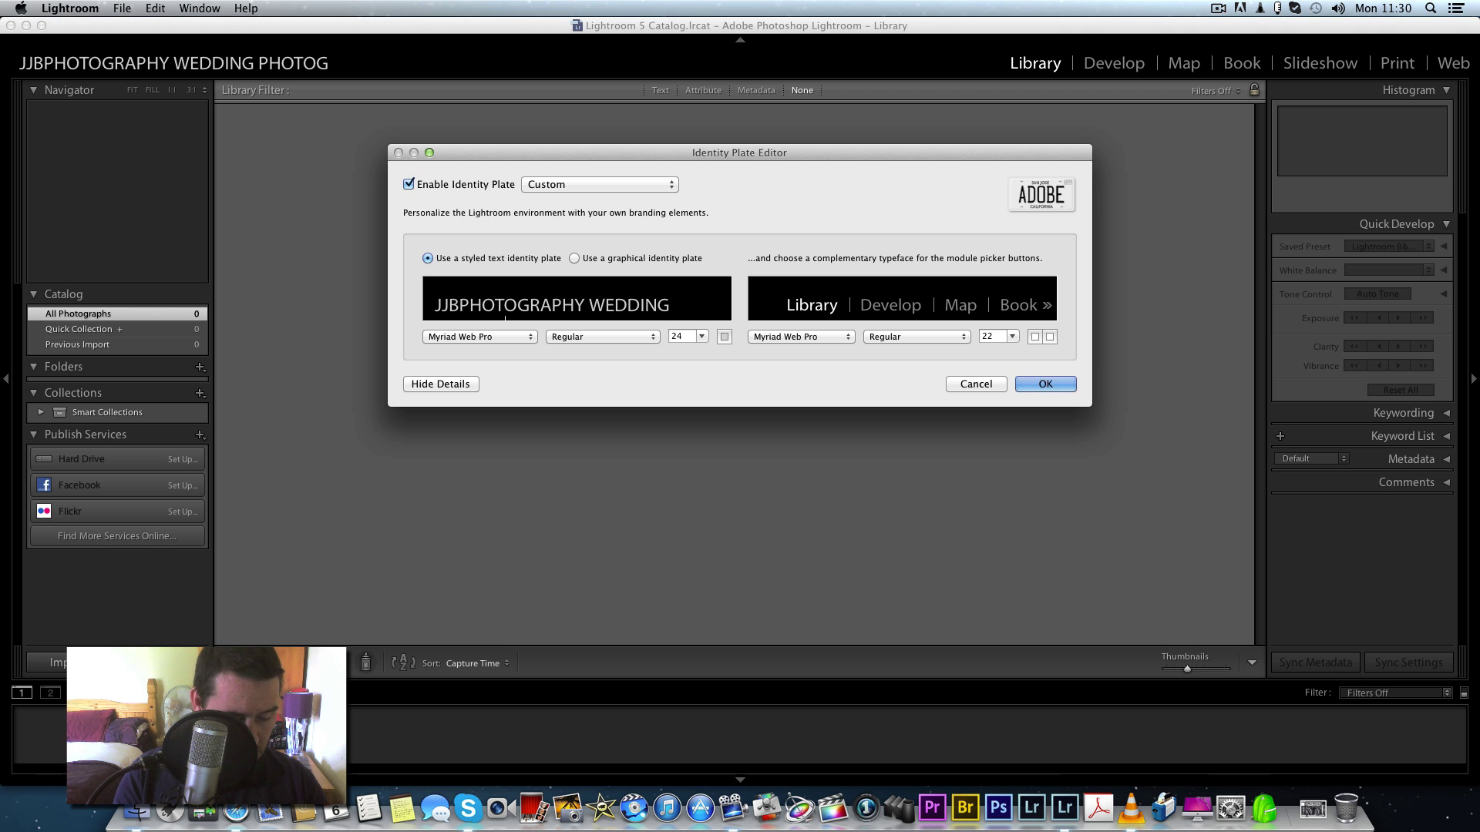
type("RAPHER")
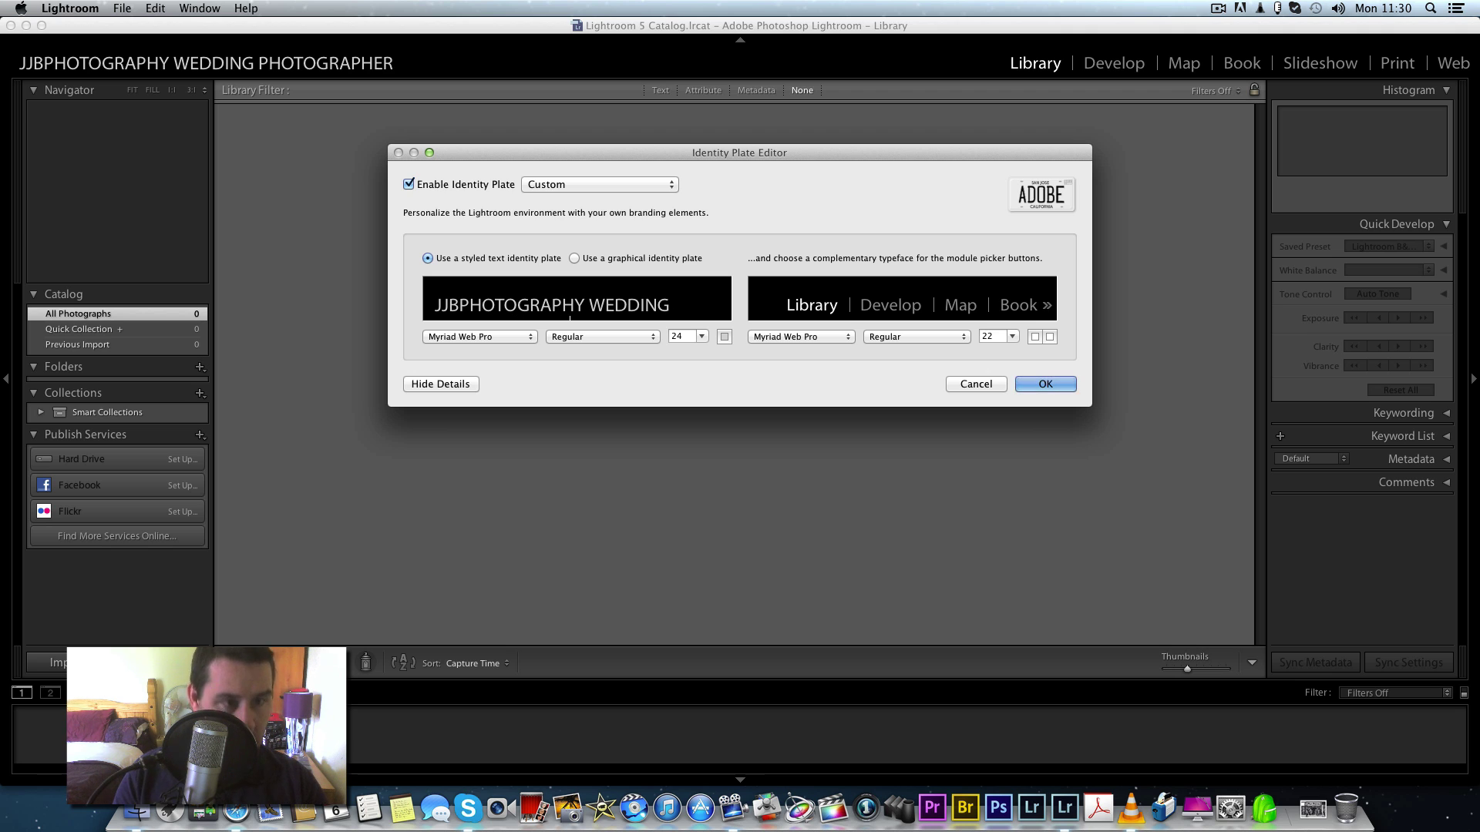
left_click(1036, 379)
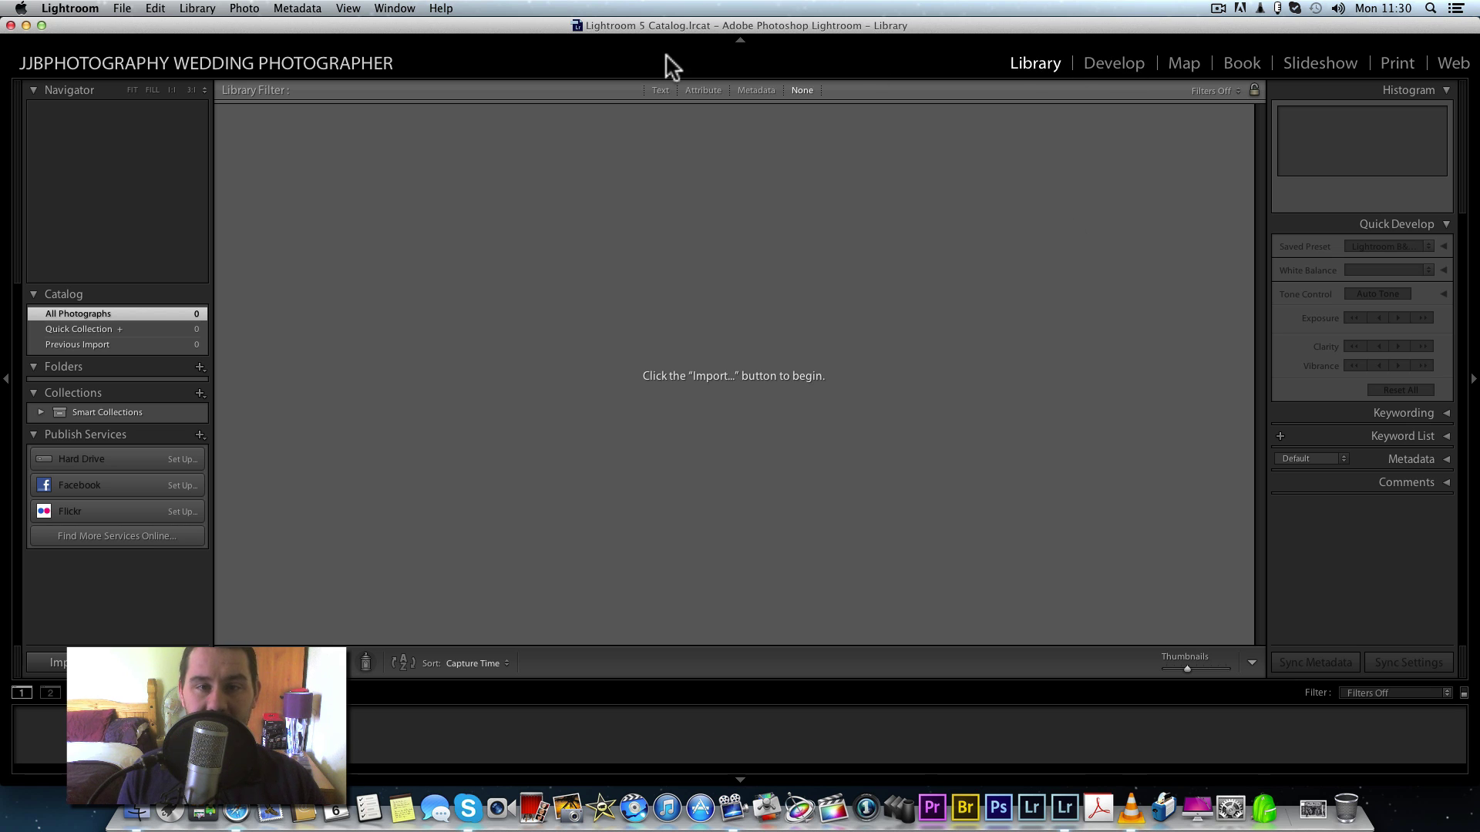
Import all photos from the Desktop's "untitled folder" into the catalog with Build Smart Previews enabled.
left_click(123, 8)
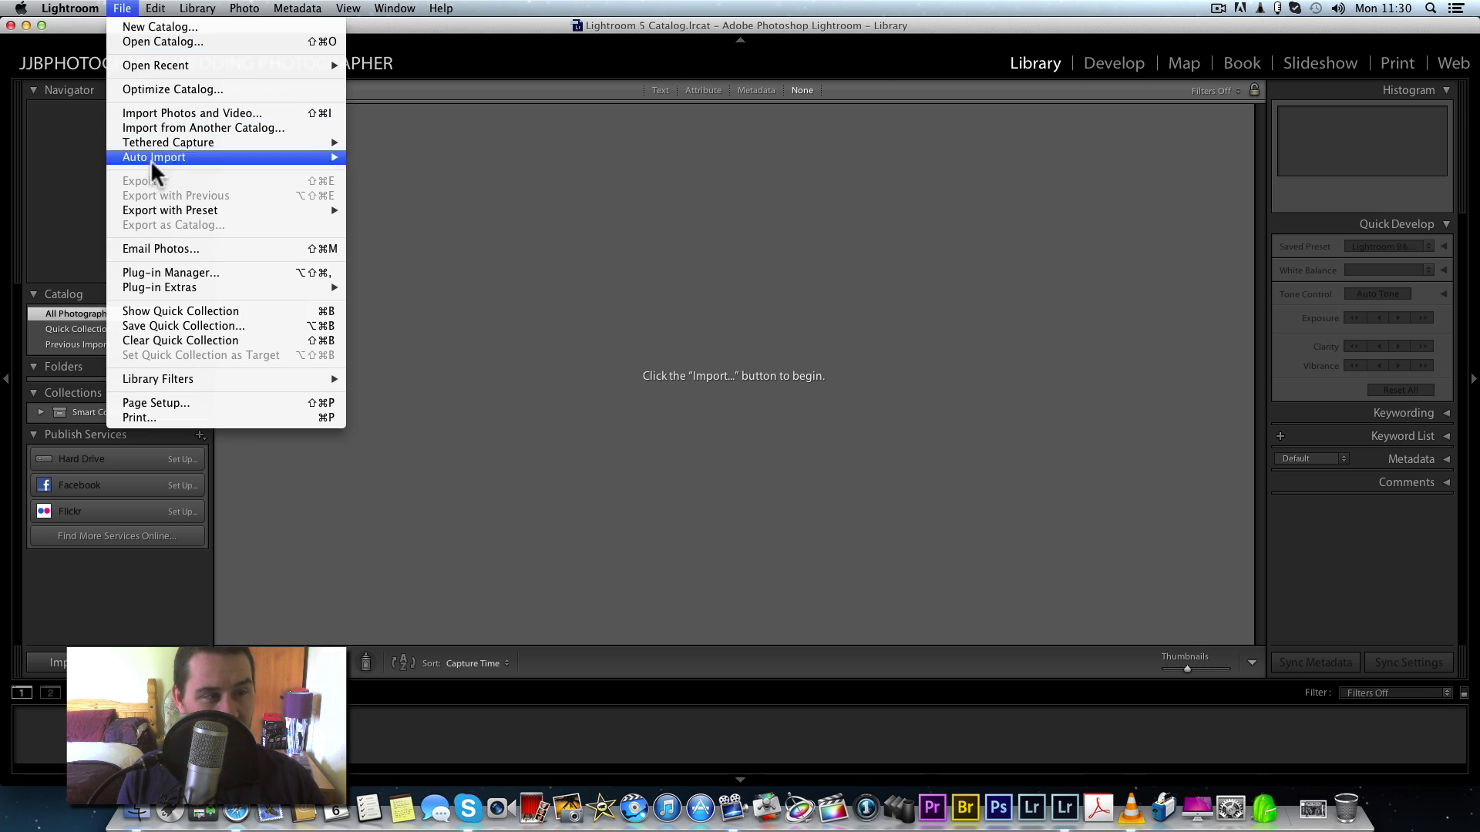
left_click(158, 117)
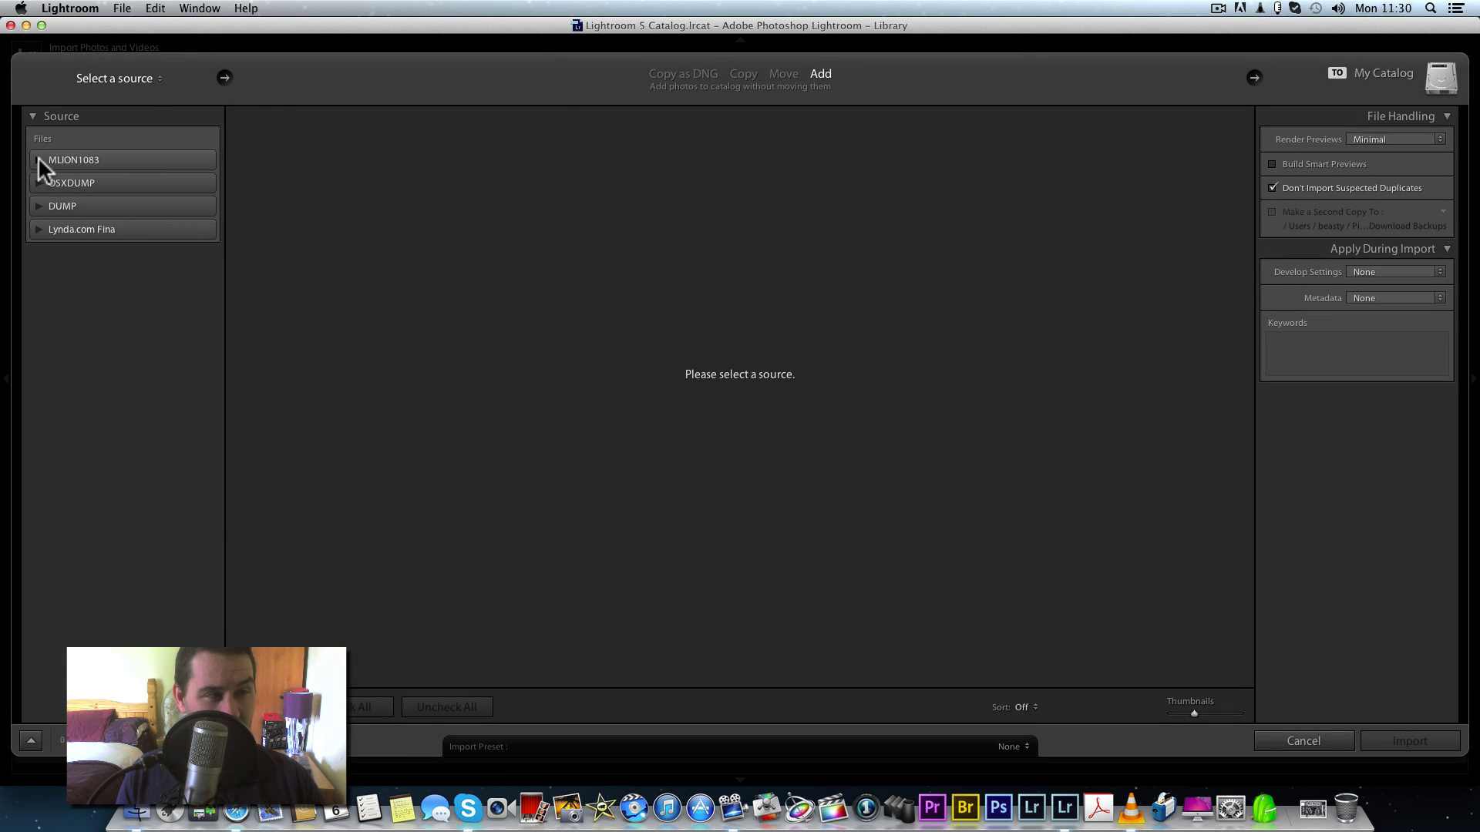
left_click(229, 80)
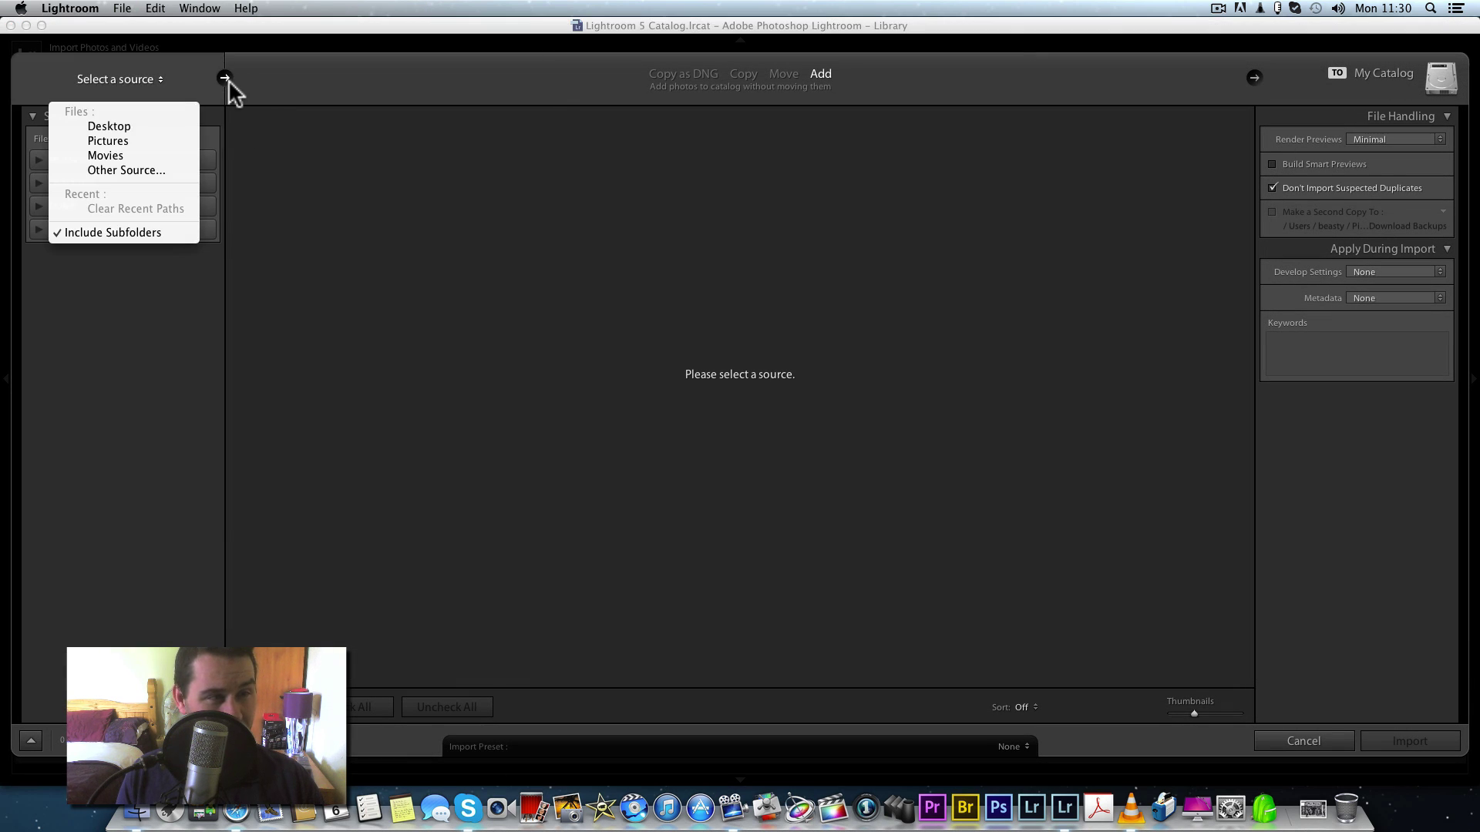
left_click(123, 126)
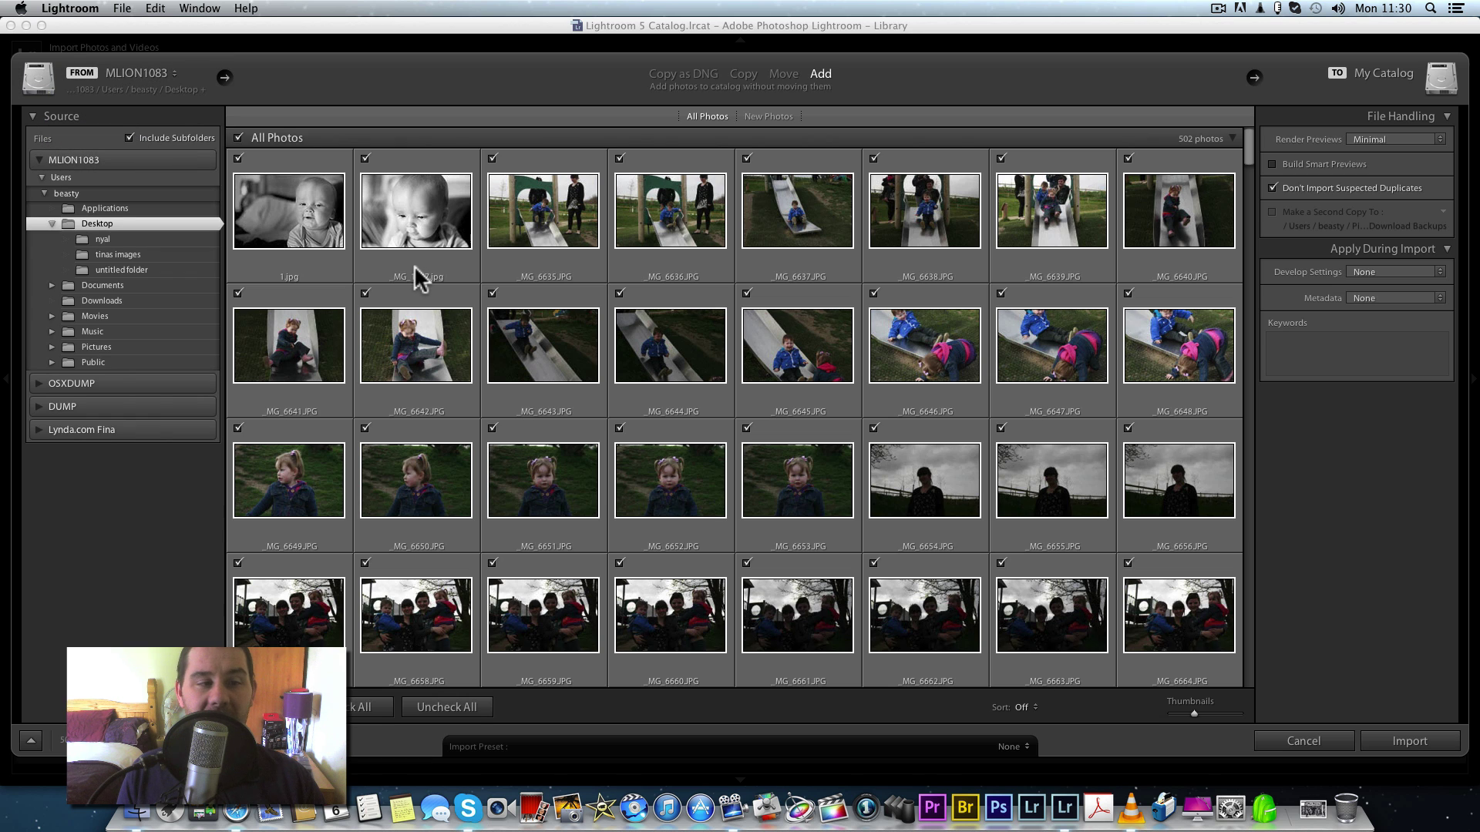
left_click(108, 267)
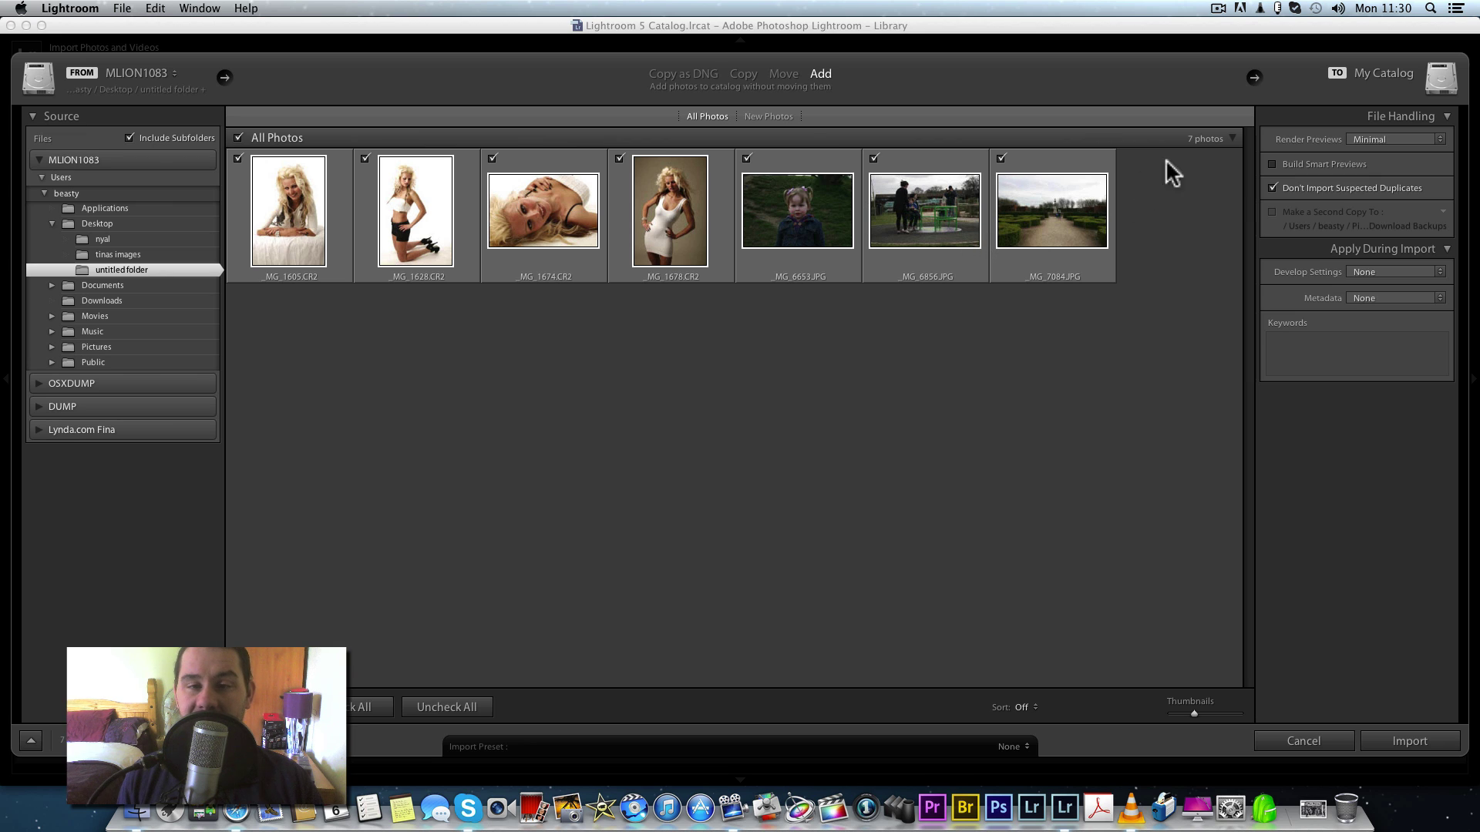
left_click(1273, 162)
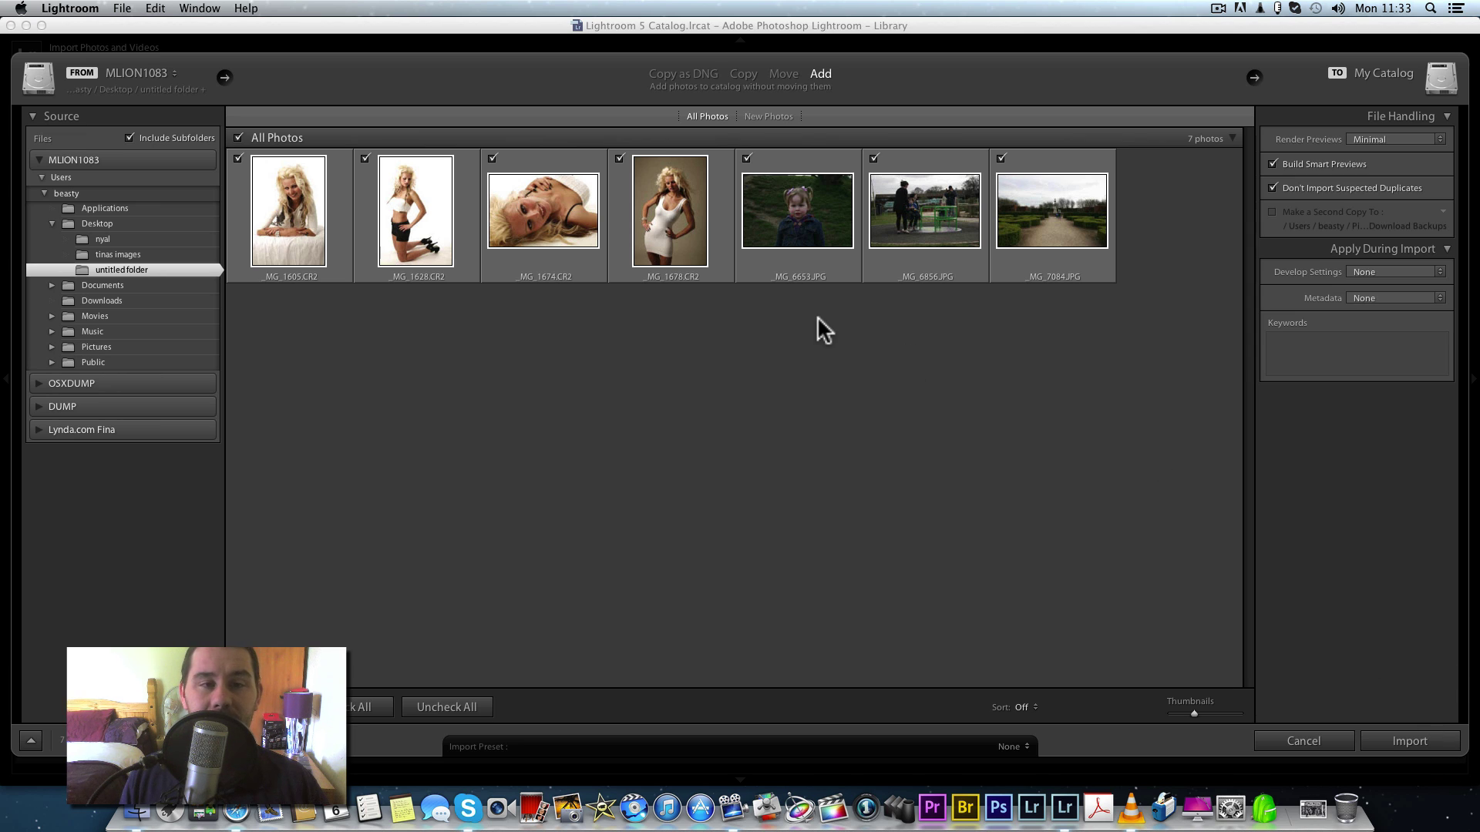
left_click(1395, 740)
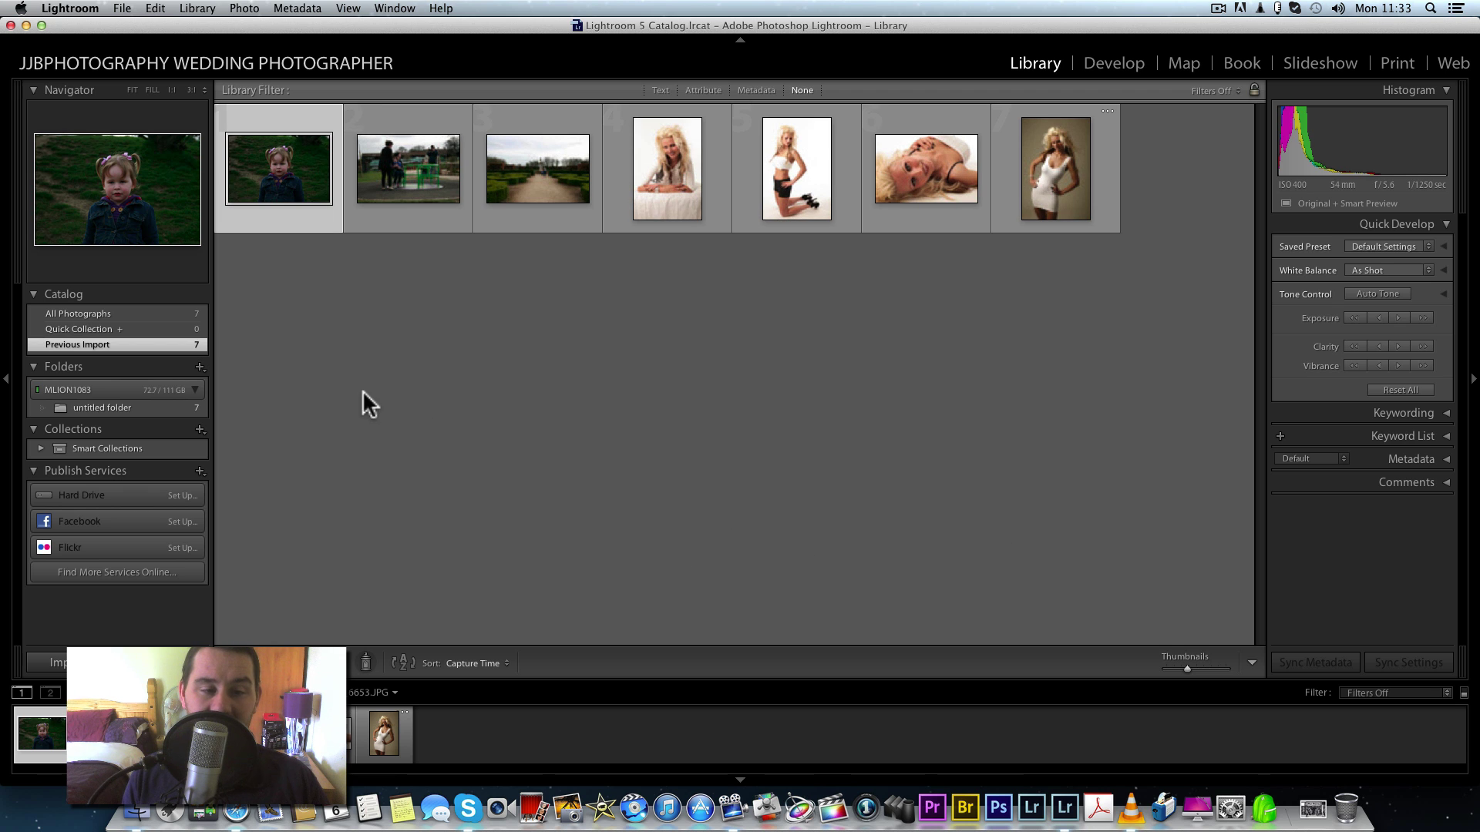
Quit Lightroom and rename the desktop's "untitled folder" to "untitled folder1".
left_click(58, 9)
left_click(73, 194)
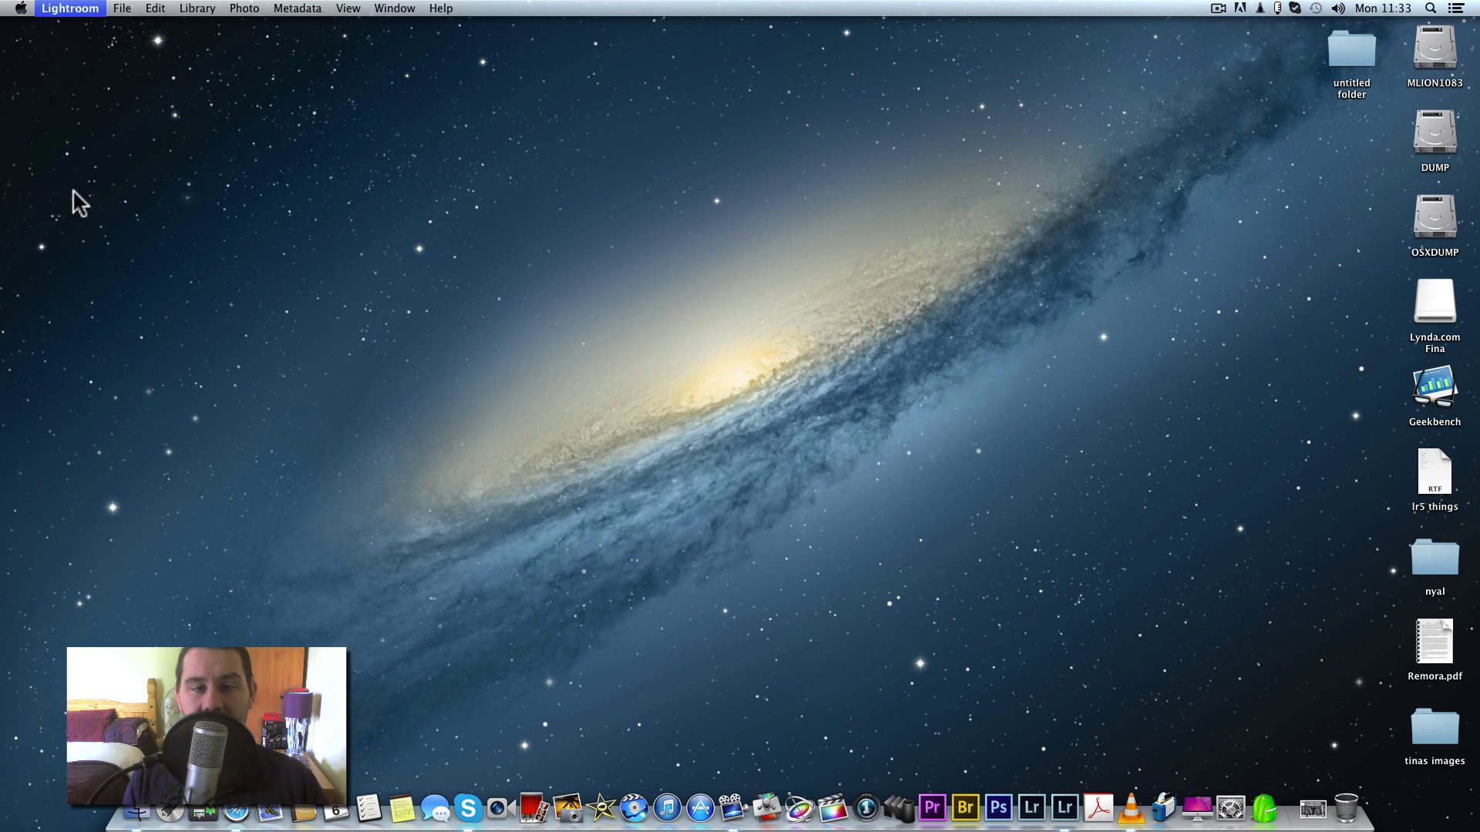
left_click(1350, 46)
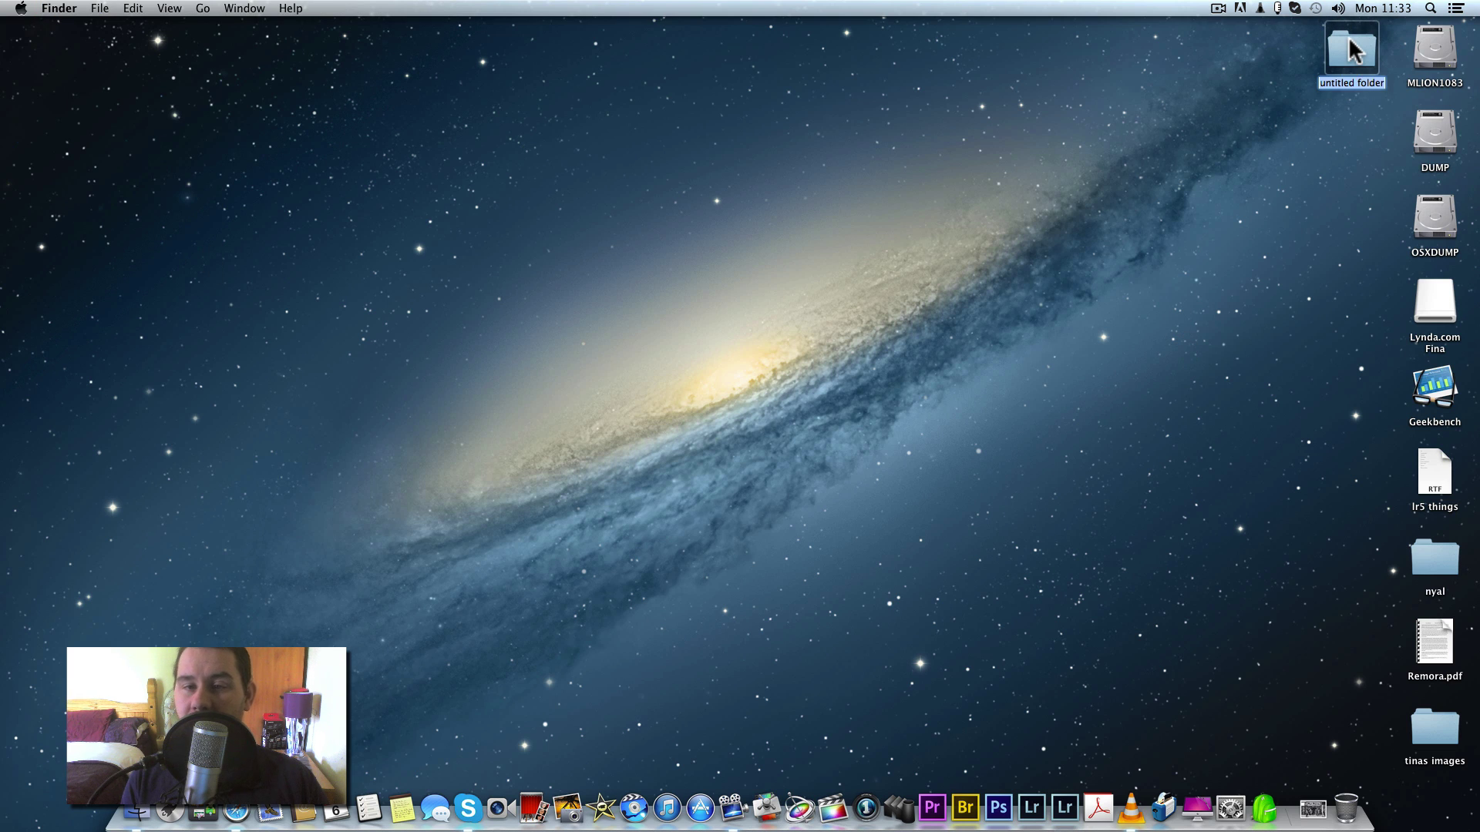
key("Return")
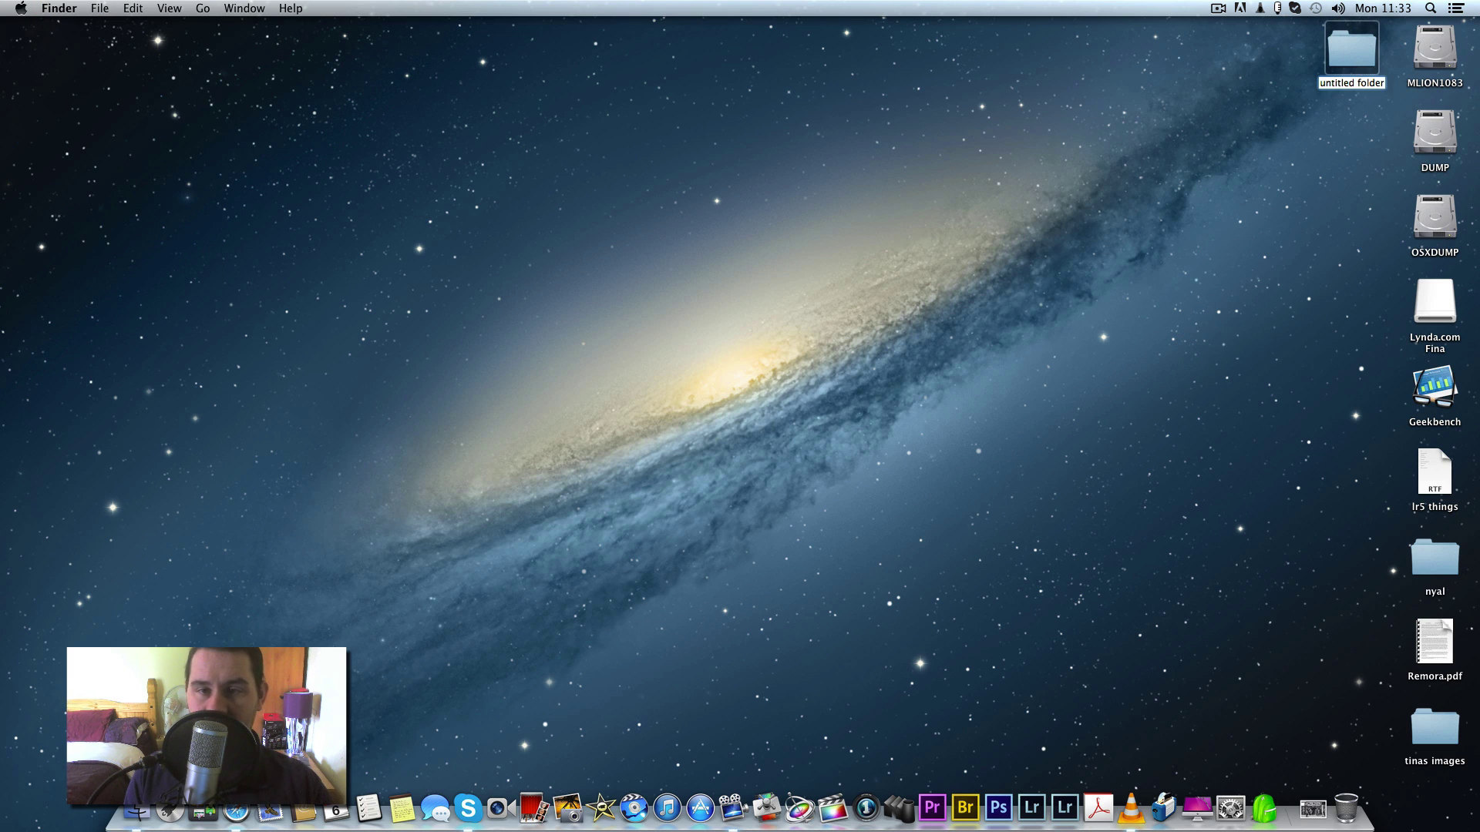
type("1")
key("Return")
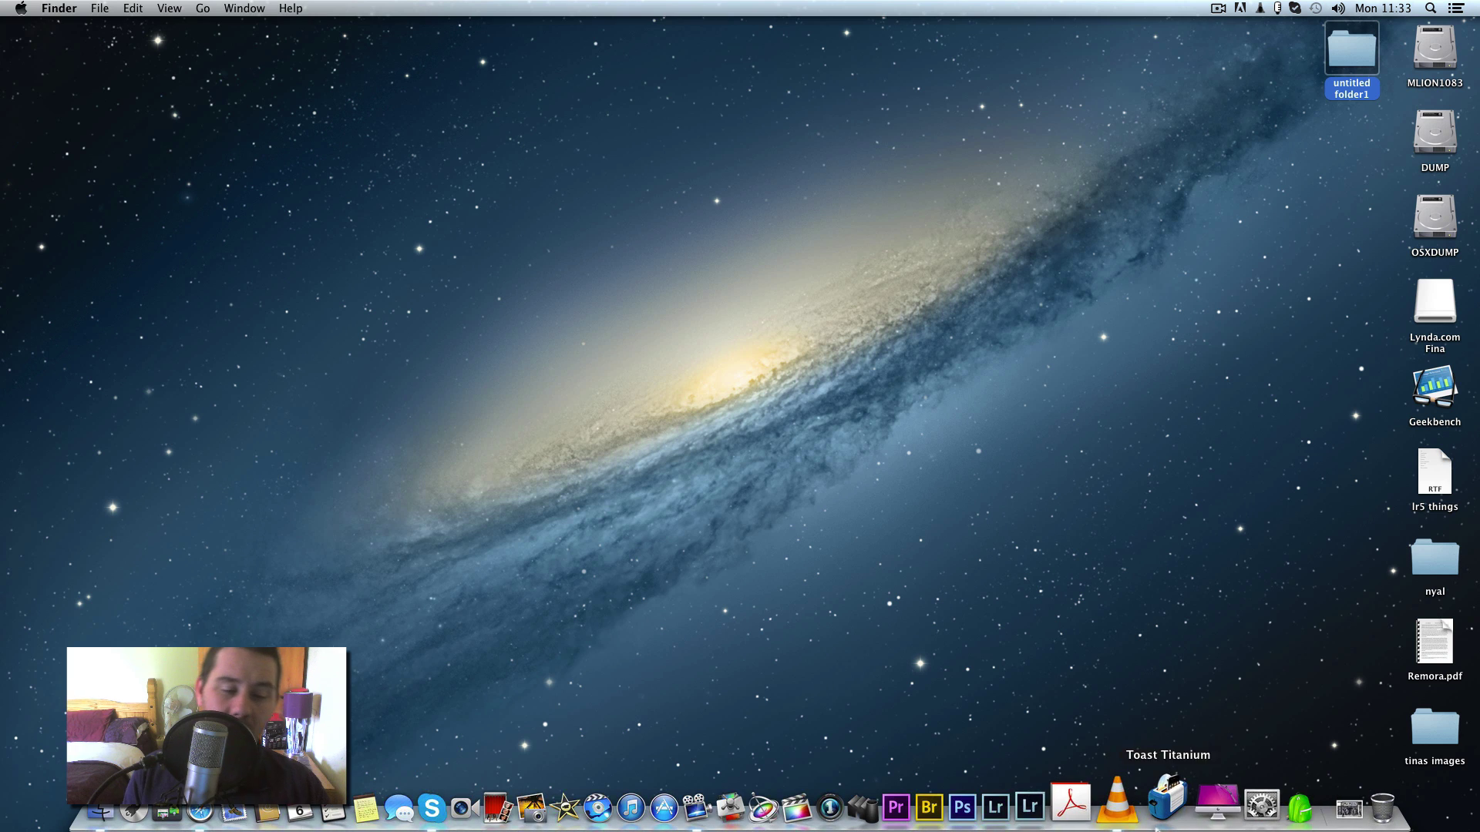
Relaunch Lightroom 5 Beta and display the catalog photos of "untitled folder".
left_click(1064, 807)
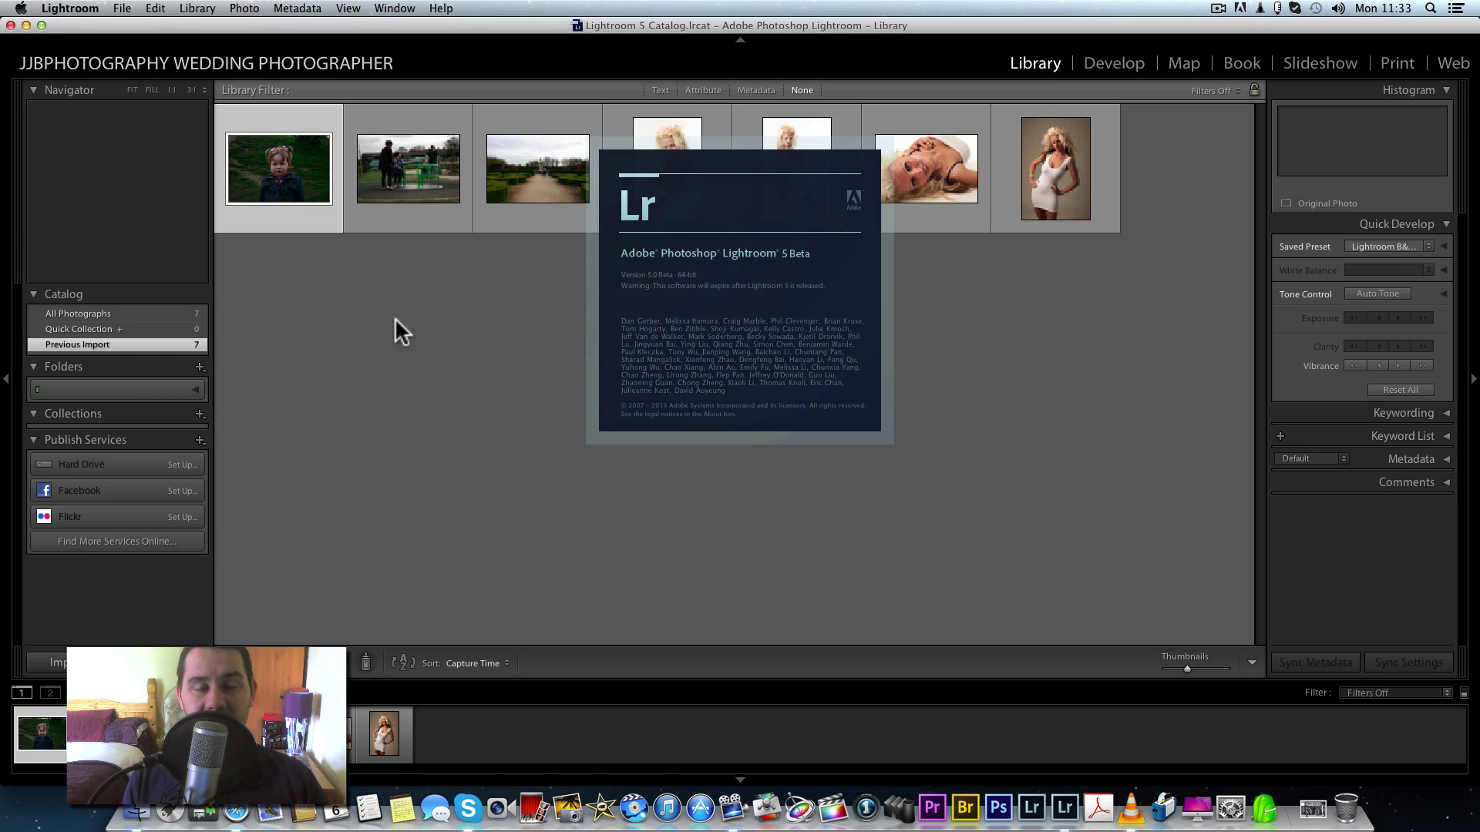
left_click(108, 406)
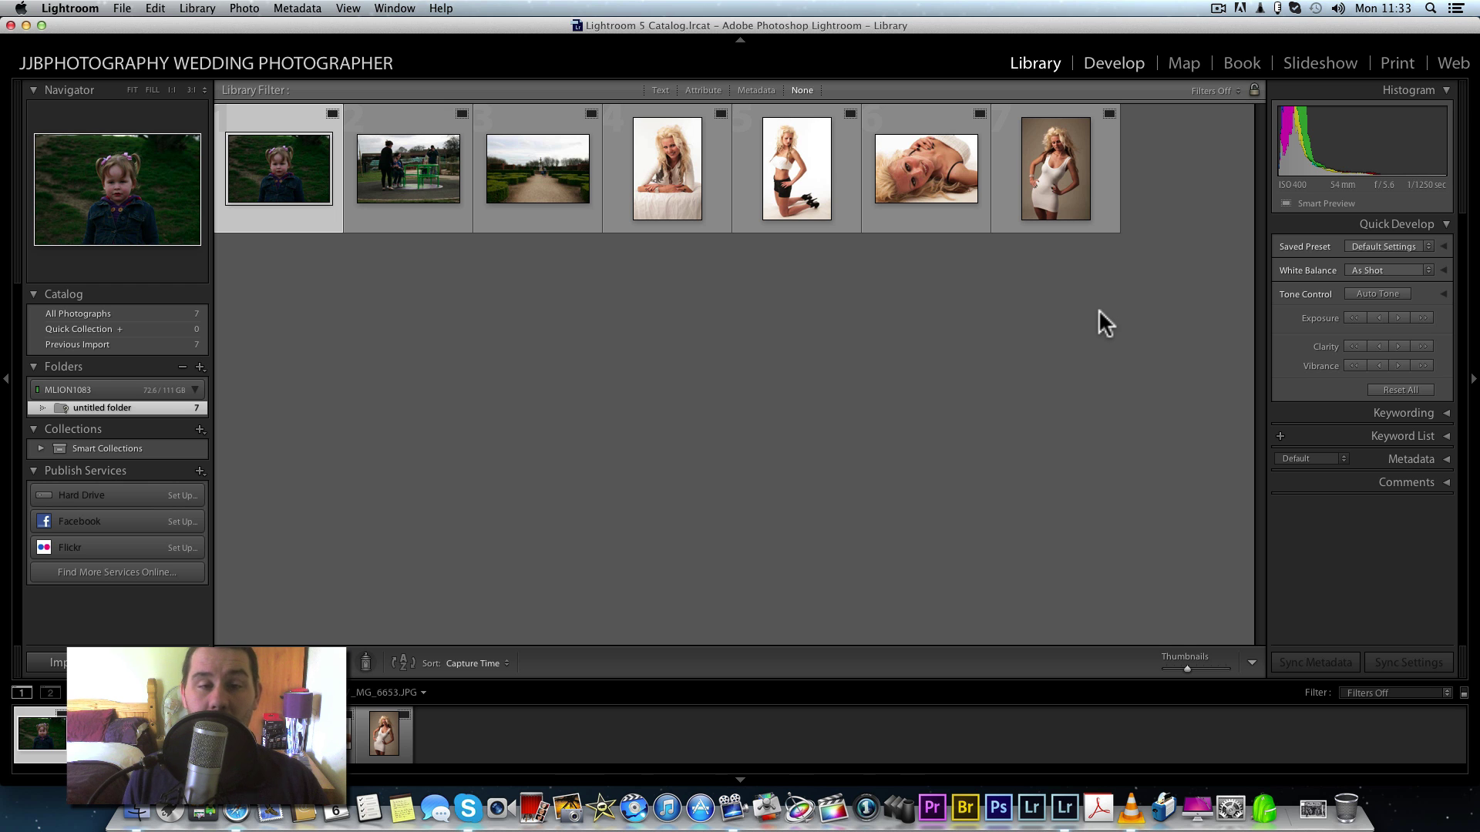
Bring up _MG_1605.CR2 in the Develop module and inspect the face at close zoom, returning to the fitted view.
key("d")
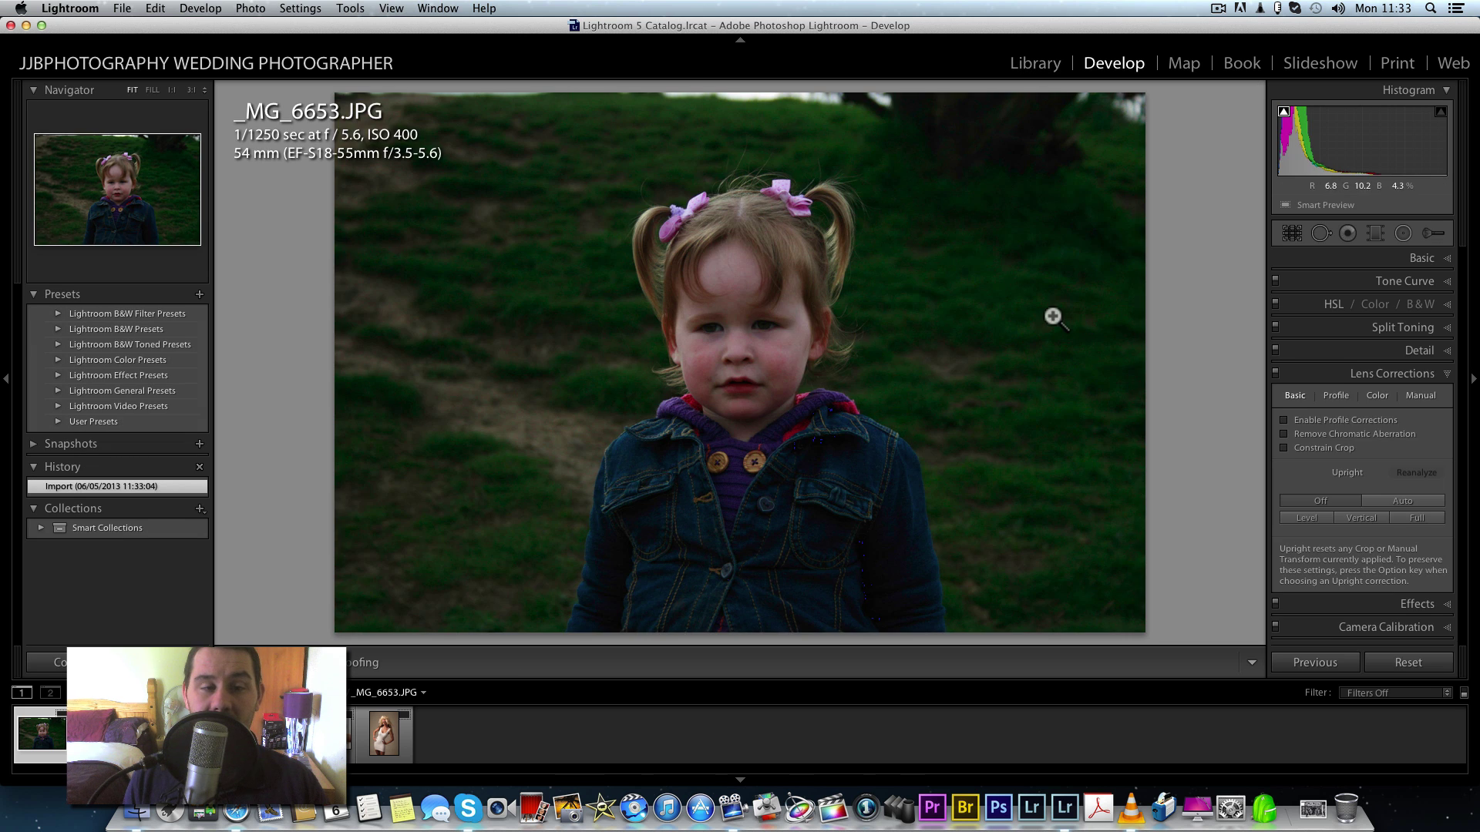
key("Right")
key("Right")
key("Right")
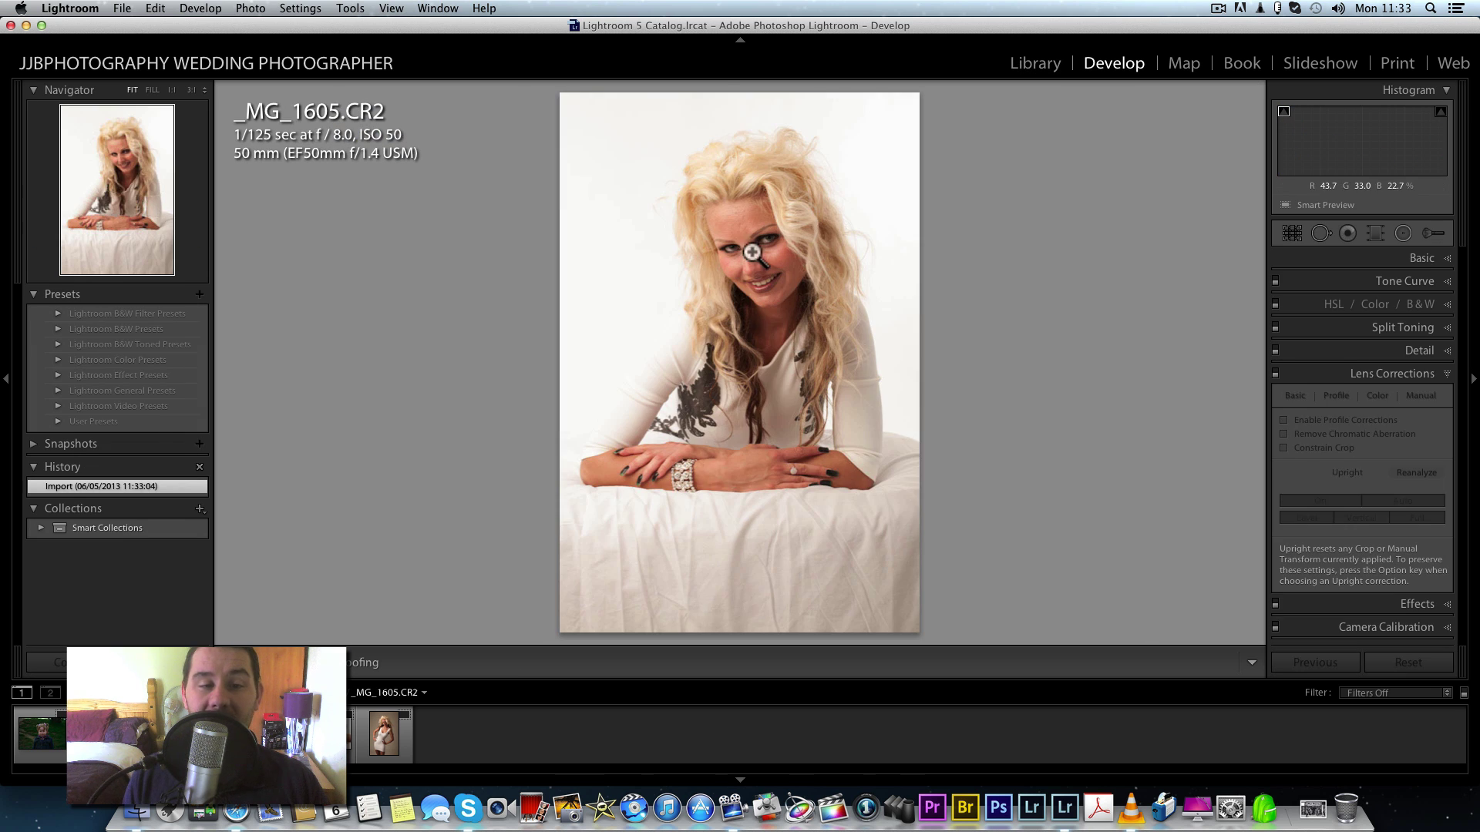
left_click(751, 252)
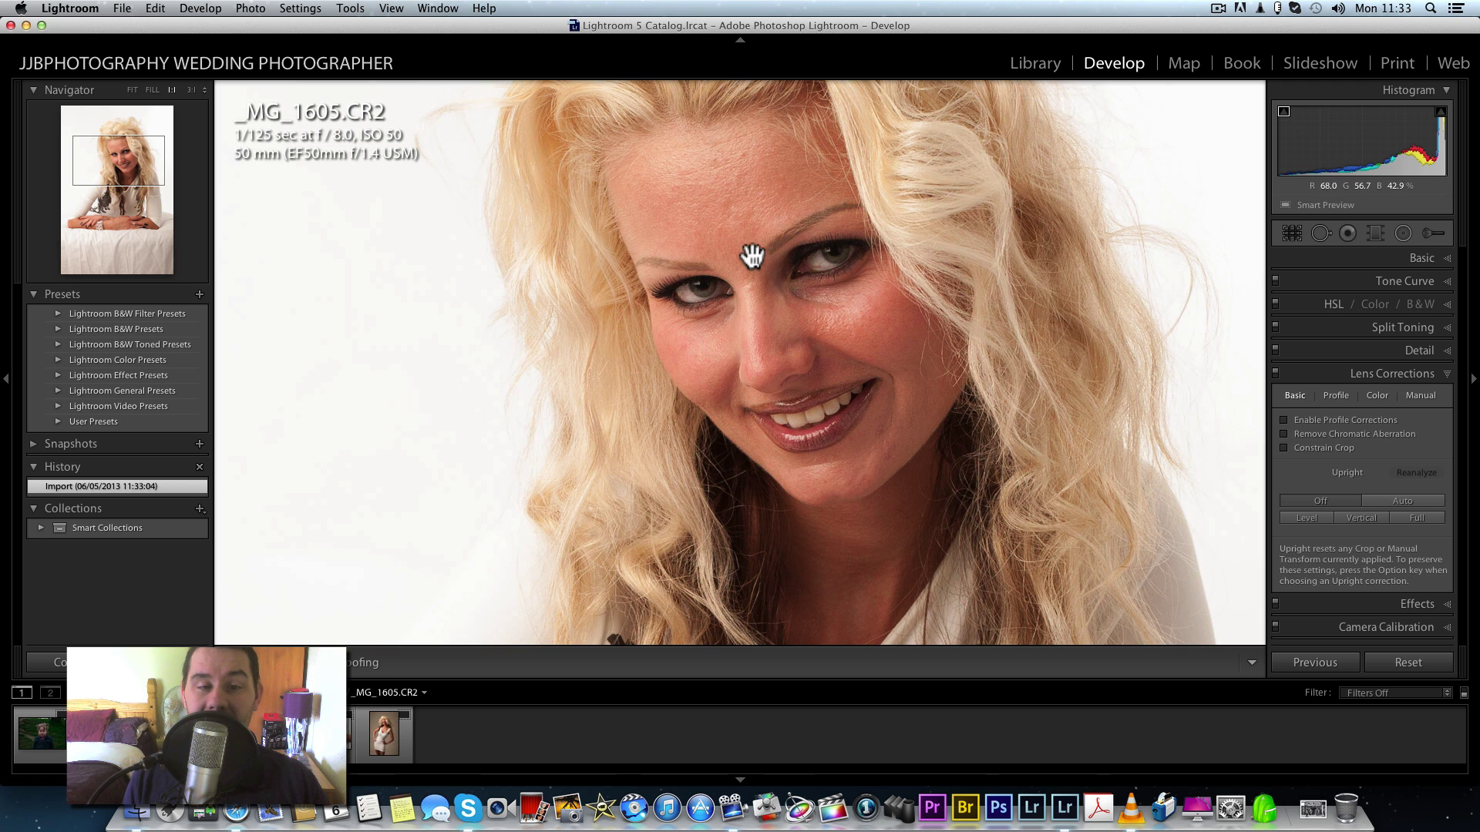
left_click(750, 339)
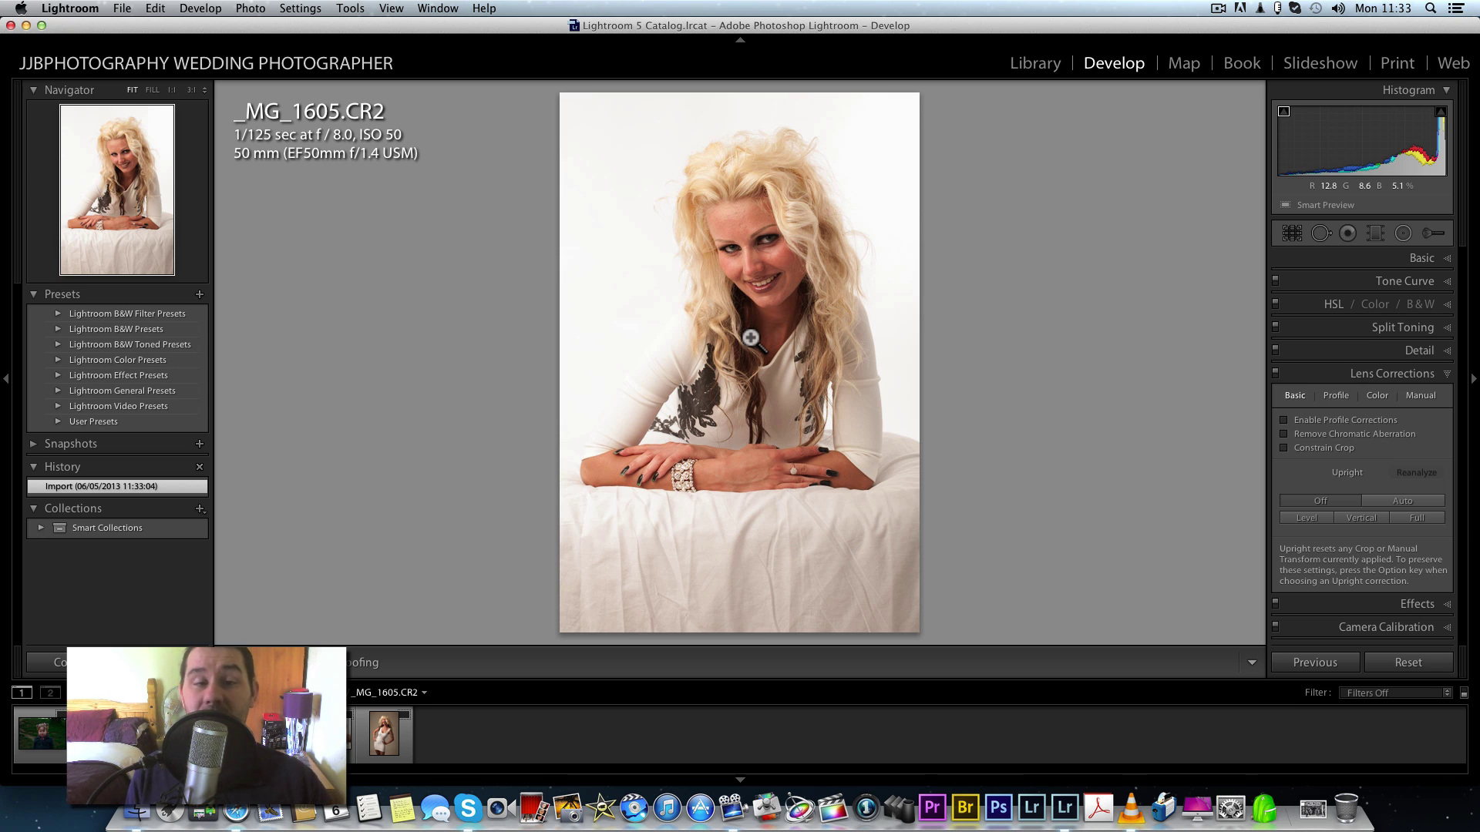
Expand the Basic adjustments for _MG_1605.CR2 to check which settings are available.
right_click(1438, 258)
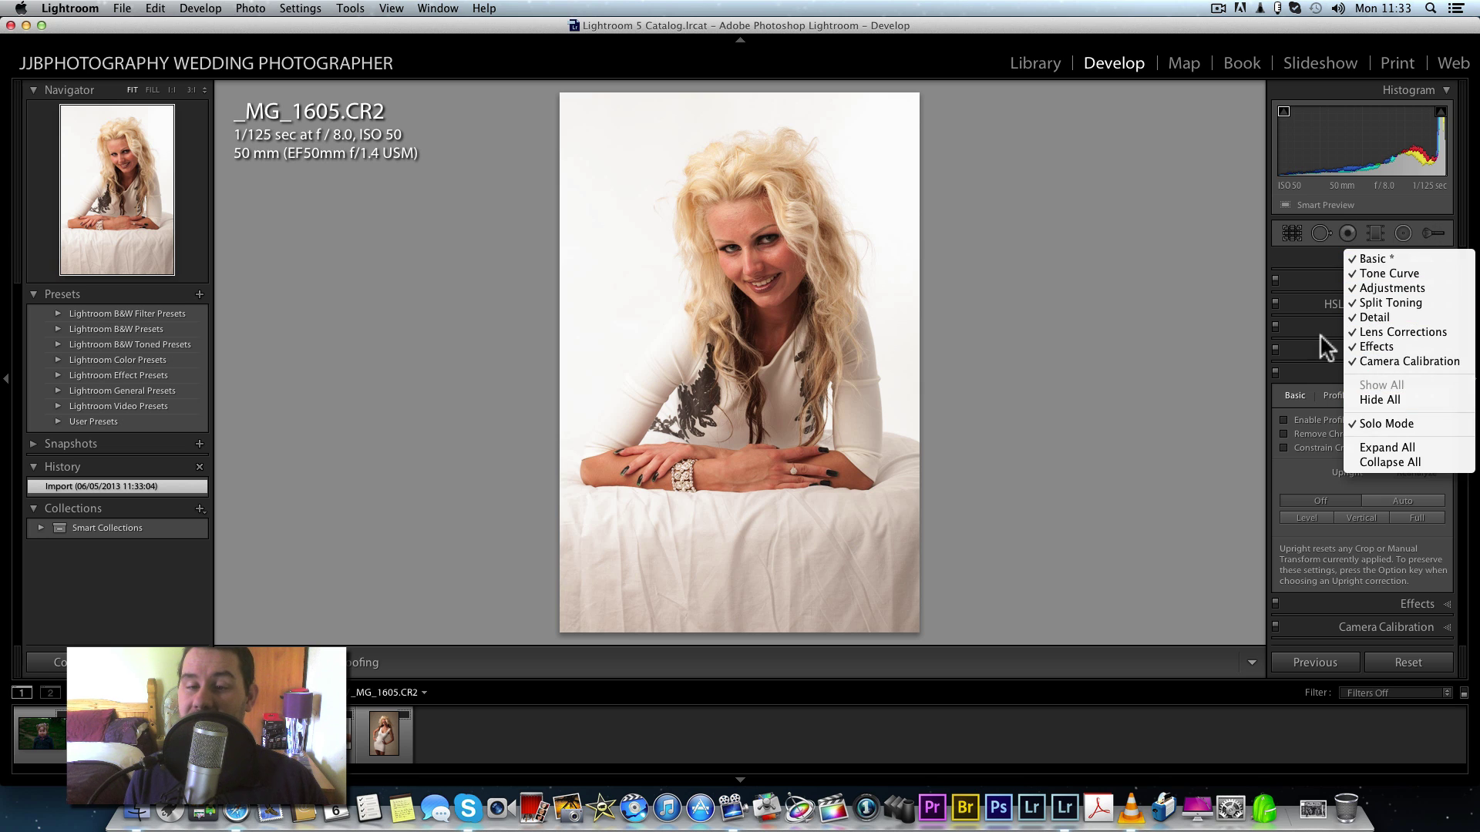
left_click(1315, 270)
left_click(1446, 261)
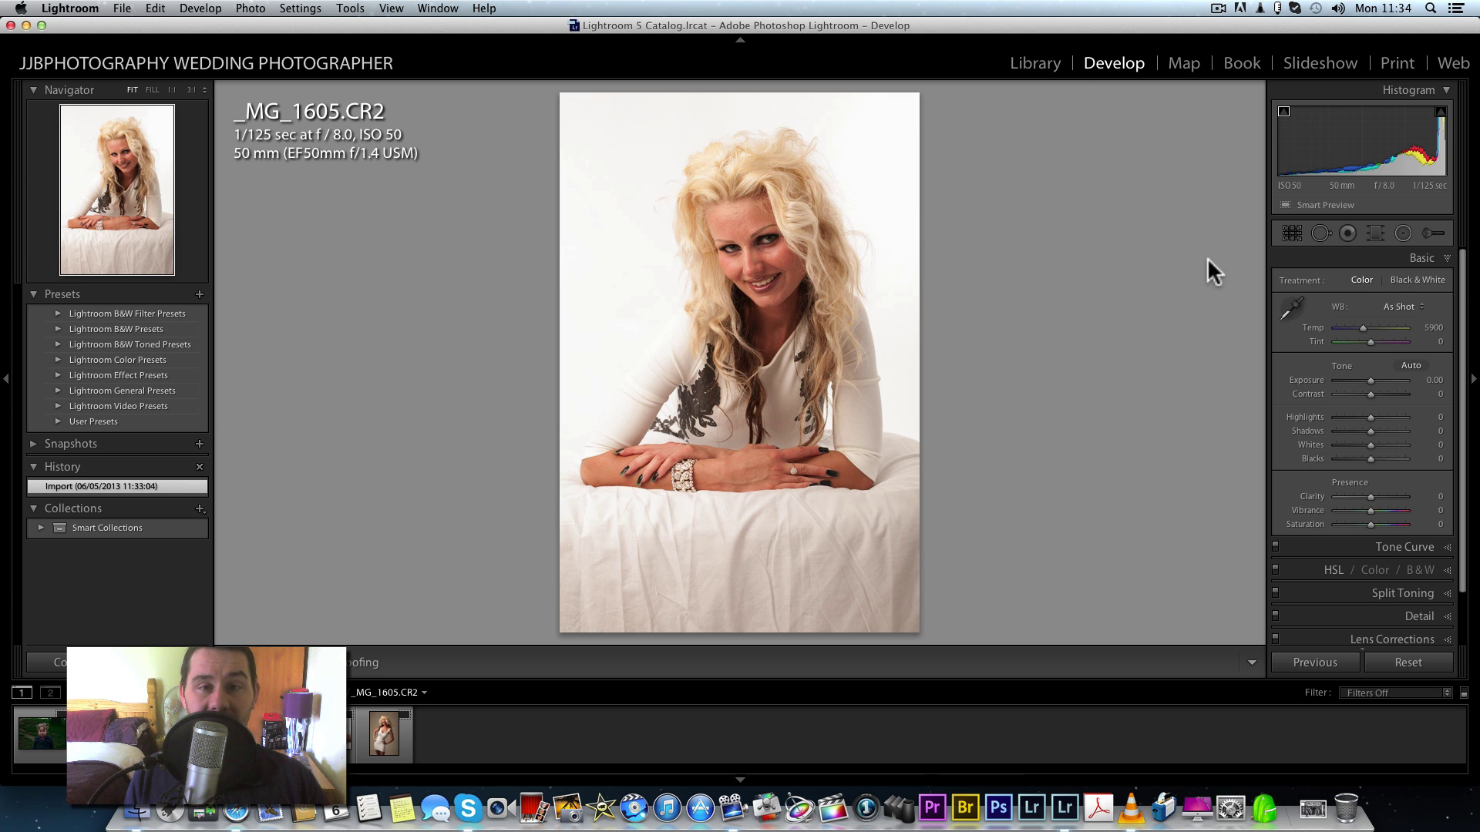
Return to the Library, compare _MG_1605.CR2 with the following photo in full-screen preview, and zoom in on _MG_1605.CR2's face.
left_click(1059, 65)
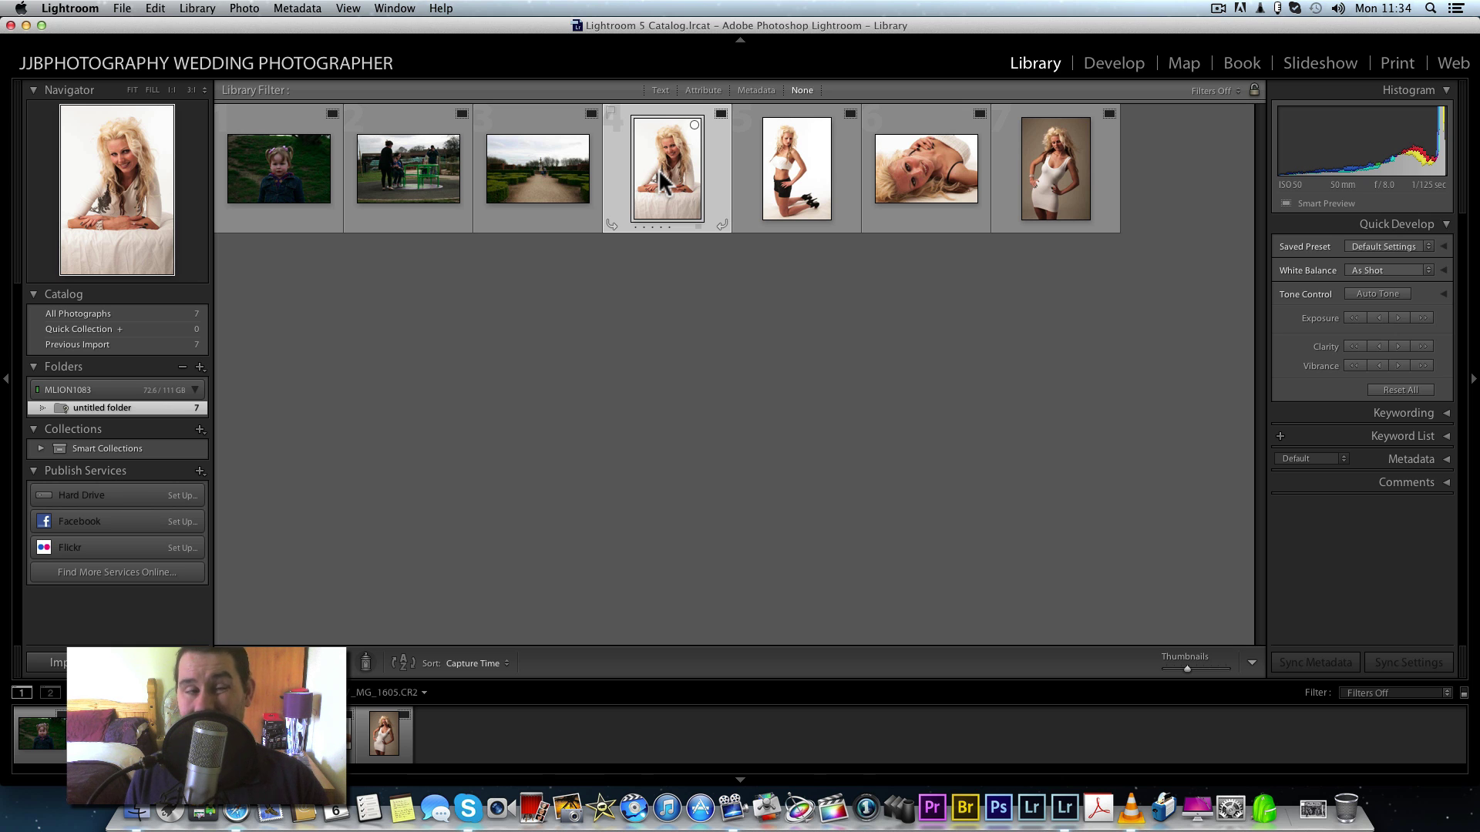
key("f")
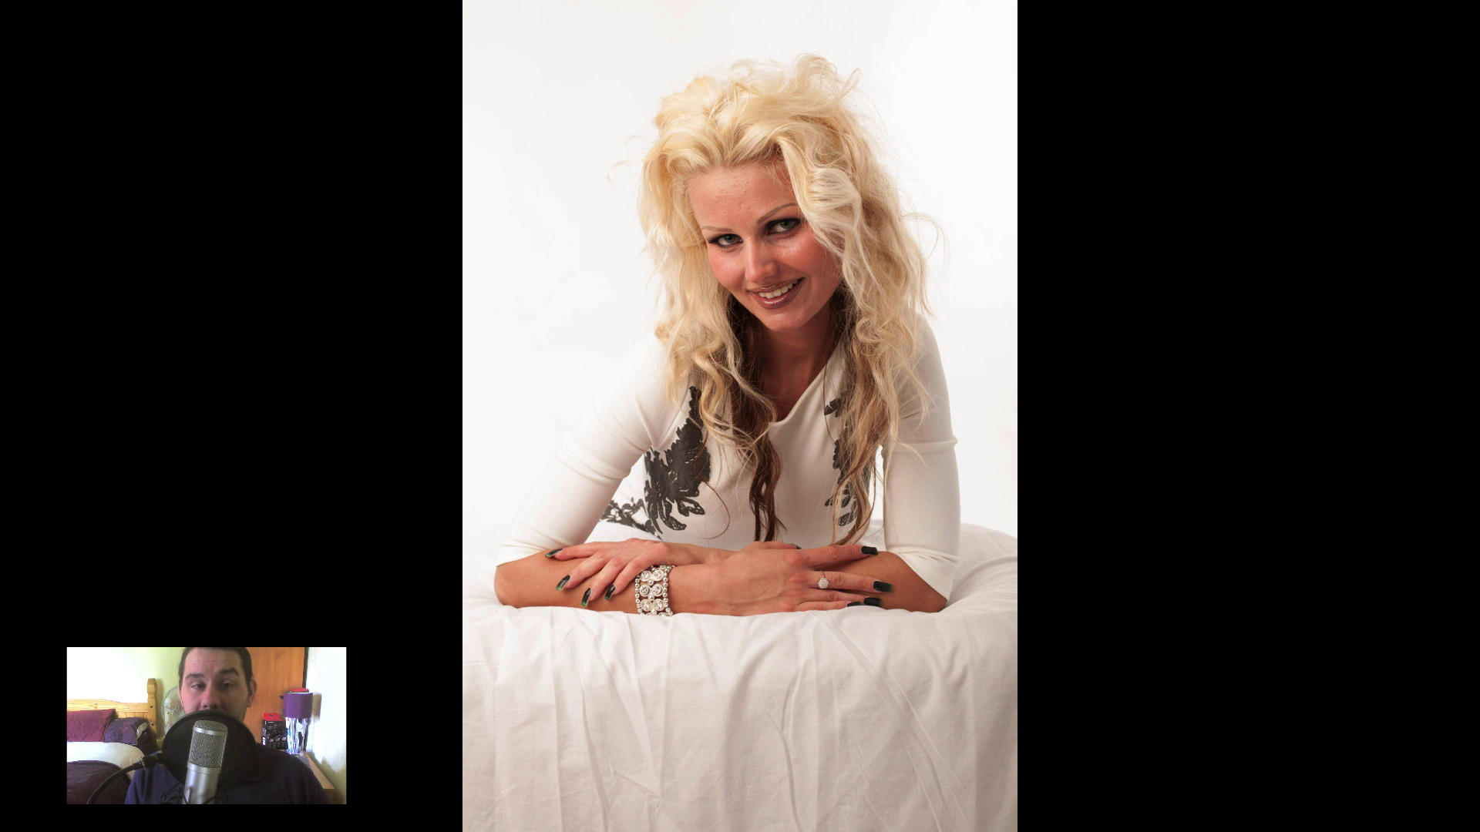
key("f")
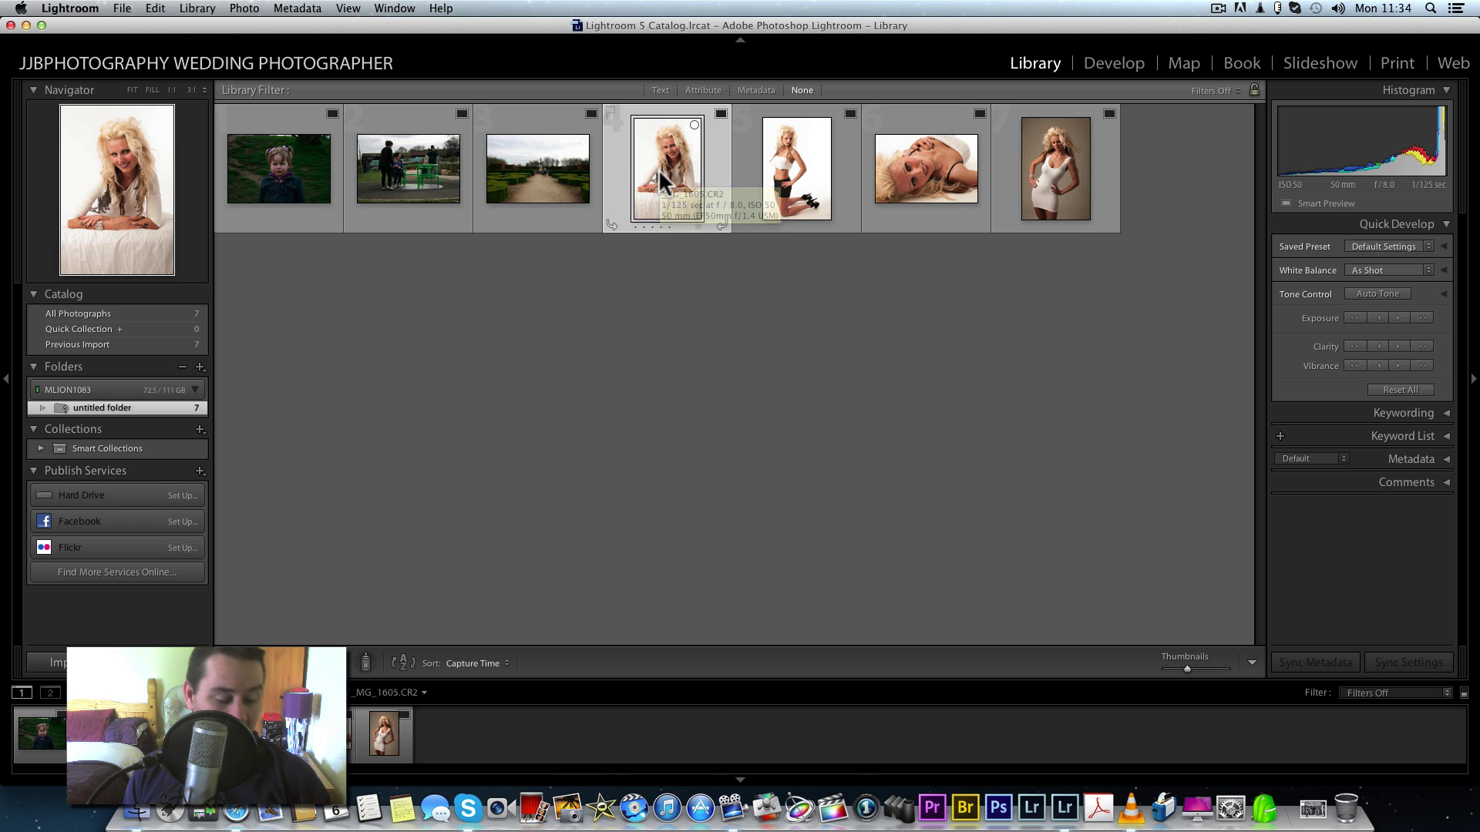
key("f")
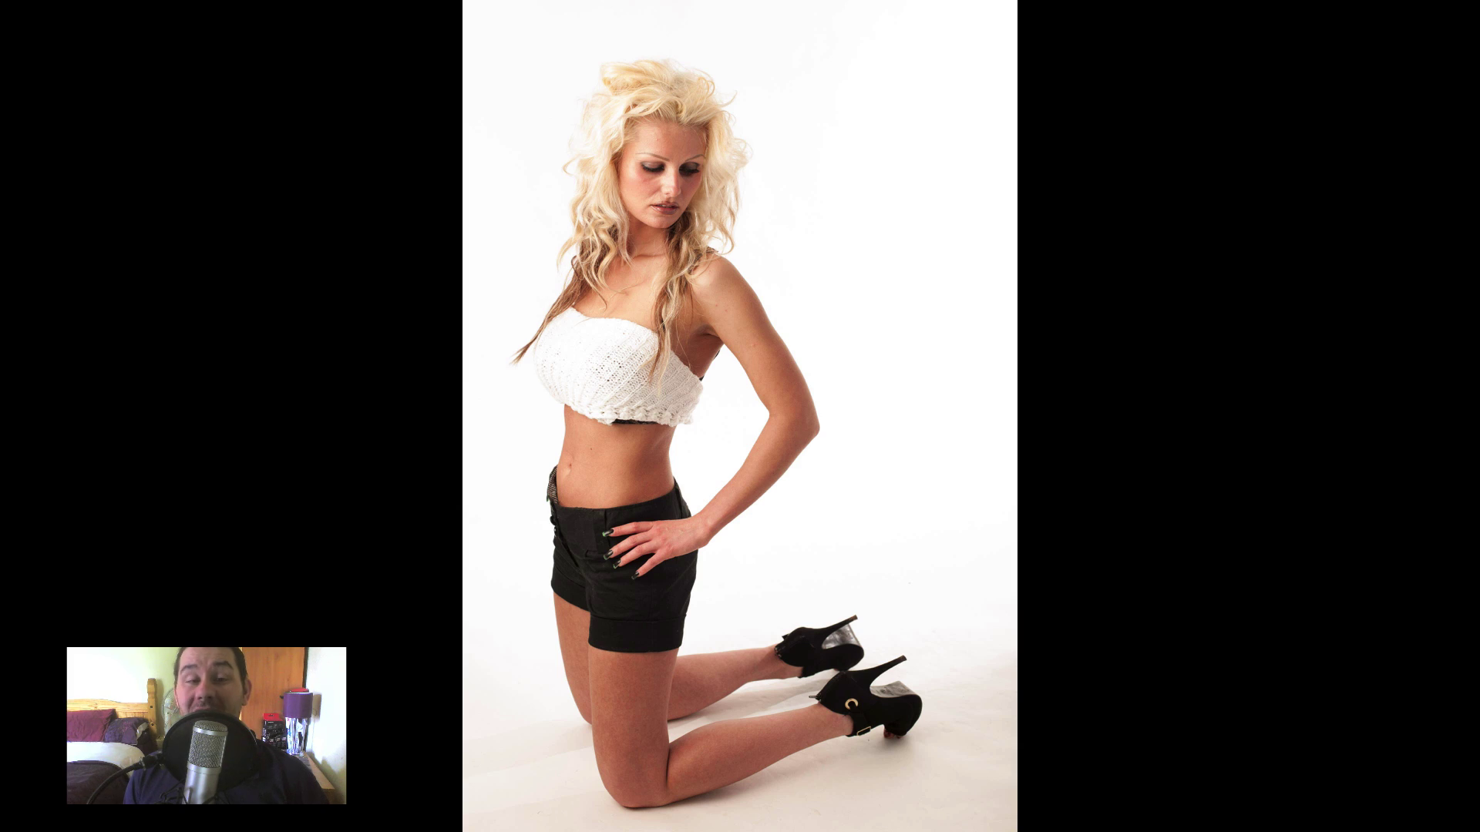
key("Left")
key("Right")
key("Left")
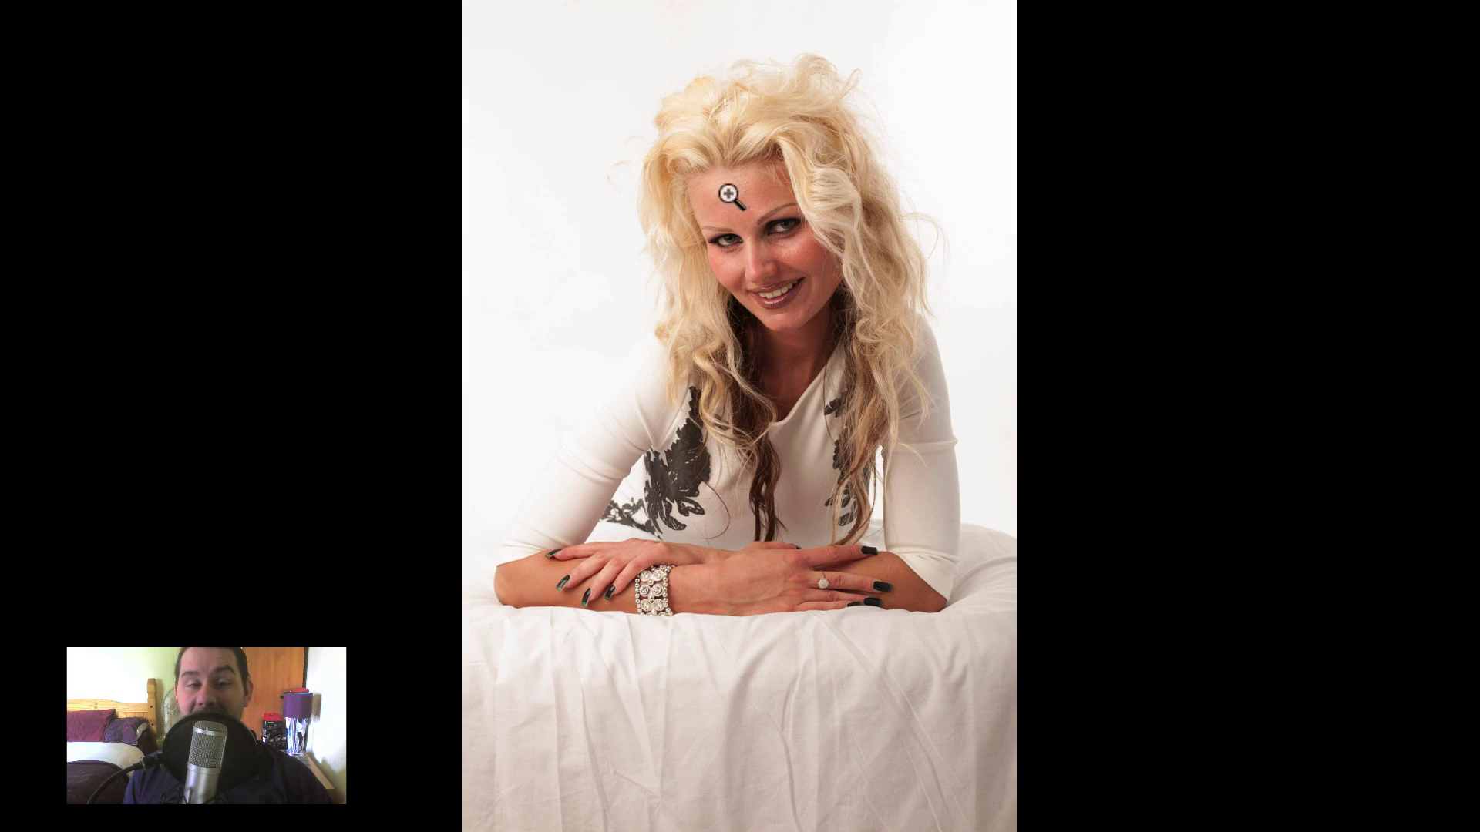
left_click(785, 241)
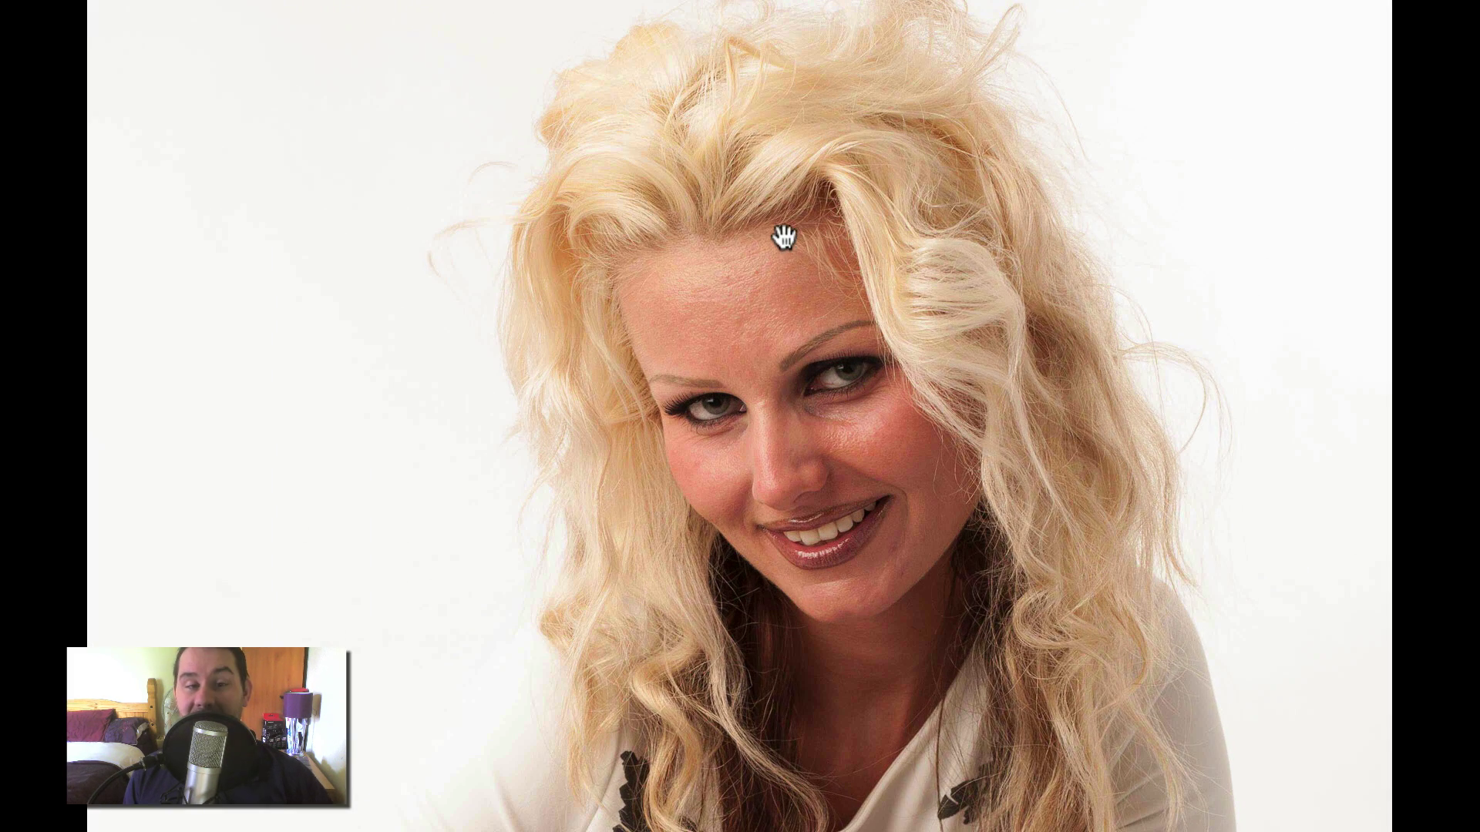
Return the photo to the fitted view, leave the full-screen preview and quit Lightroom.
left_click(818, 371)
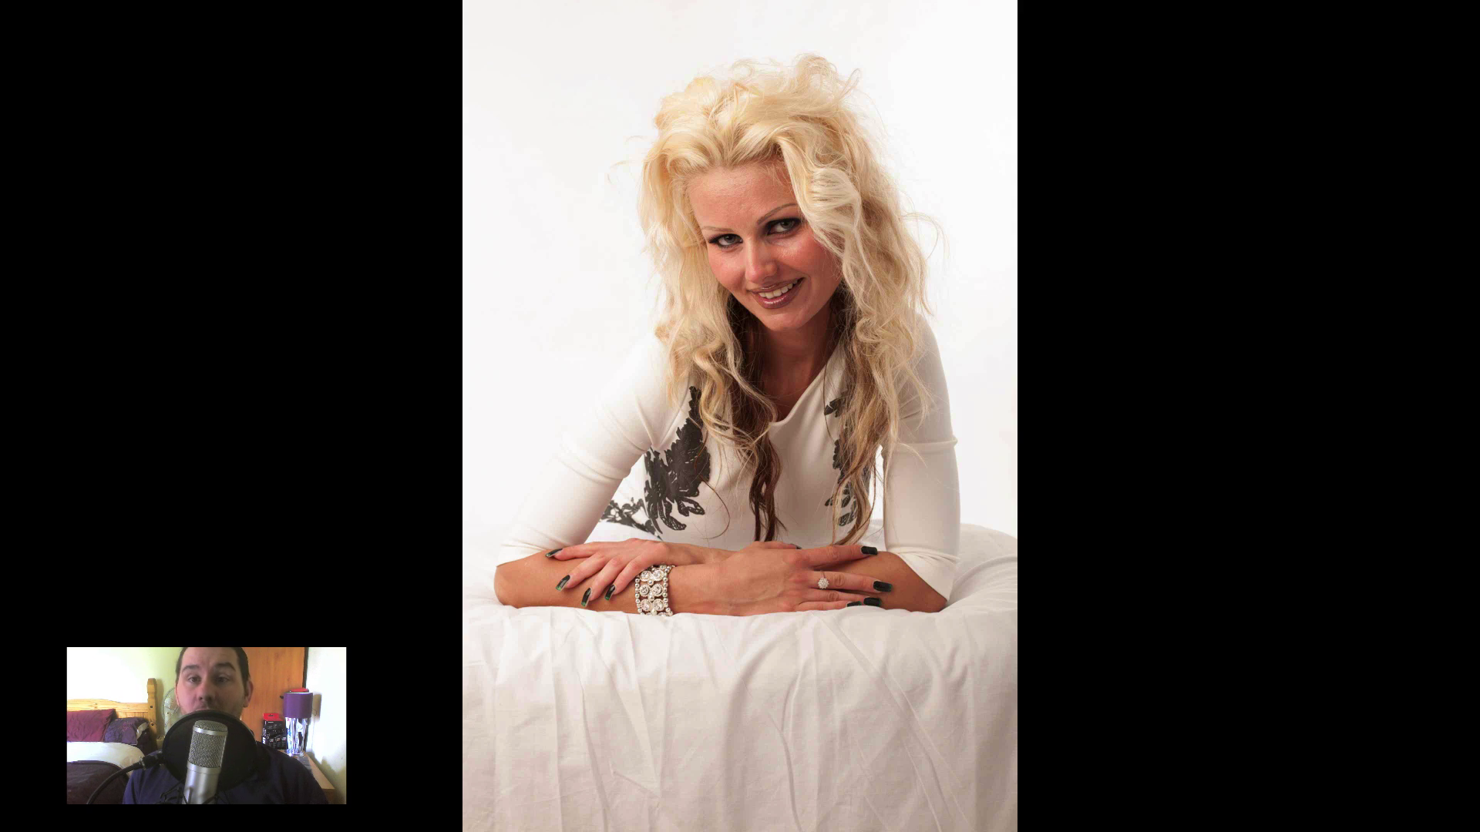
key("Escape")
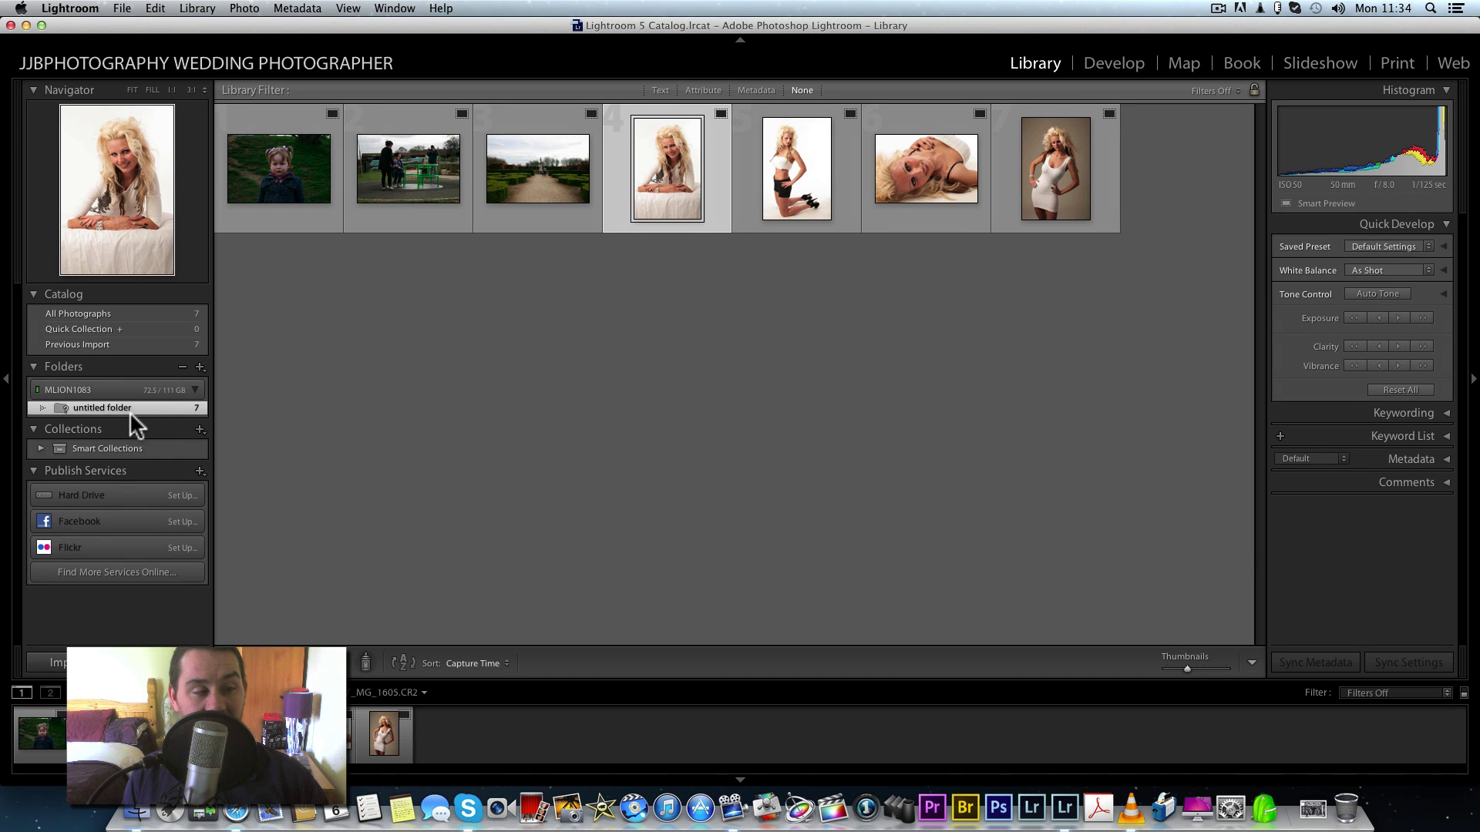
left_click(71, 8)
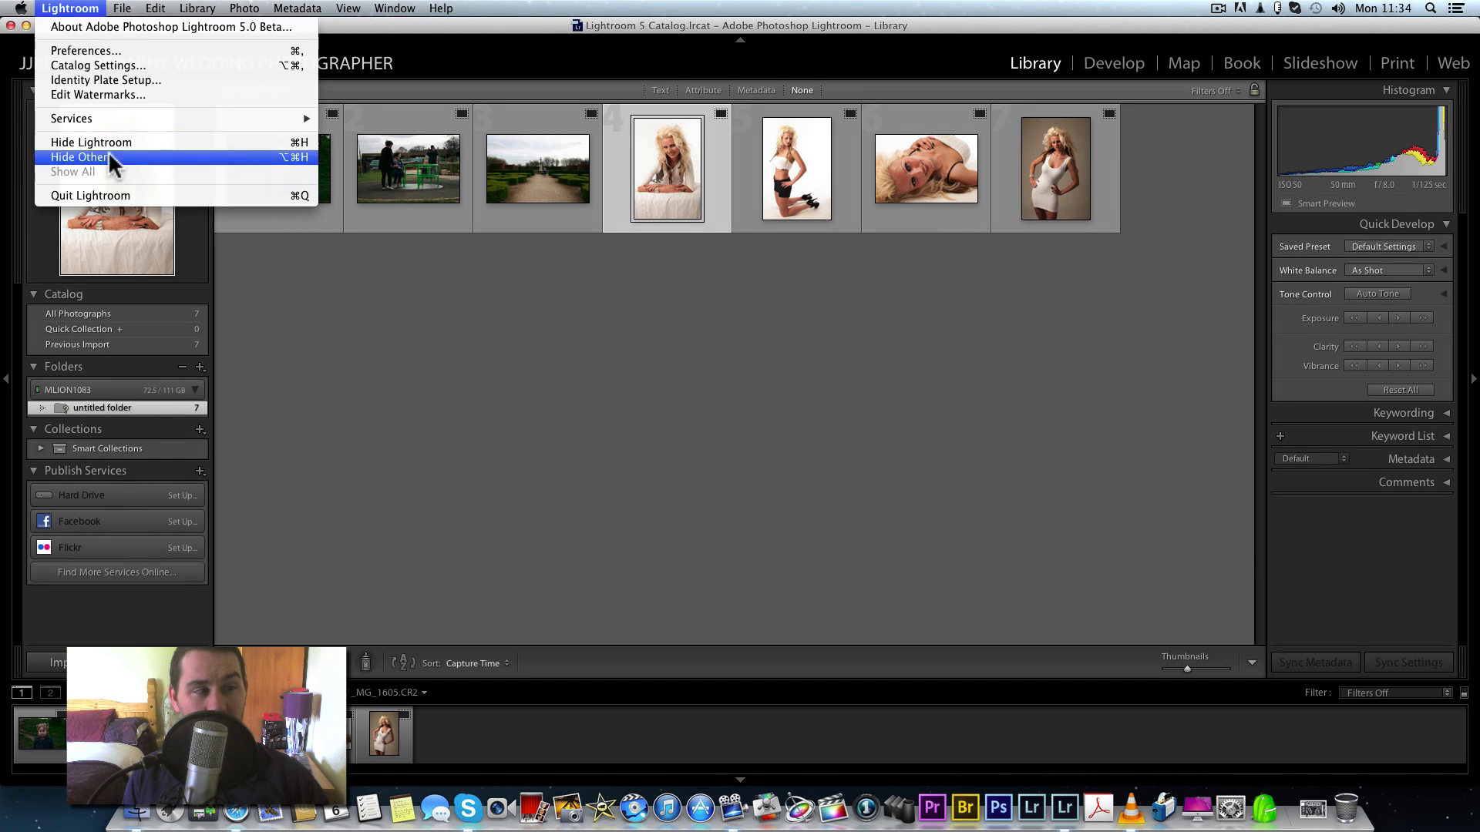
left_click(112, 197)
Restore the desktop folder's name to "untitled folder" and relaunch Lightroom 5 Beta.
left_click(1363, 92)
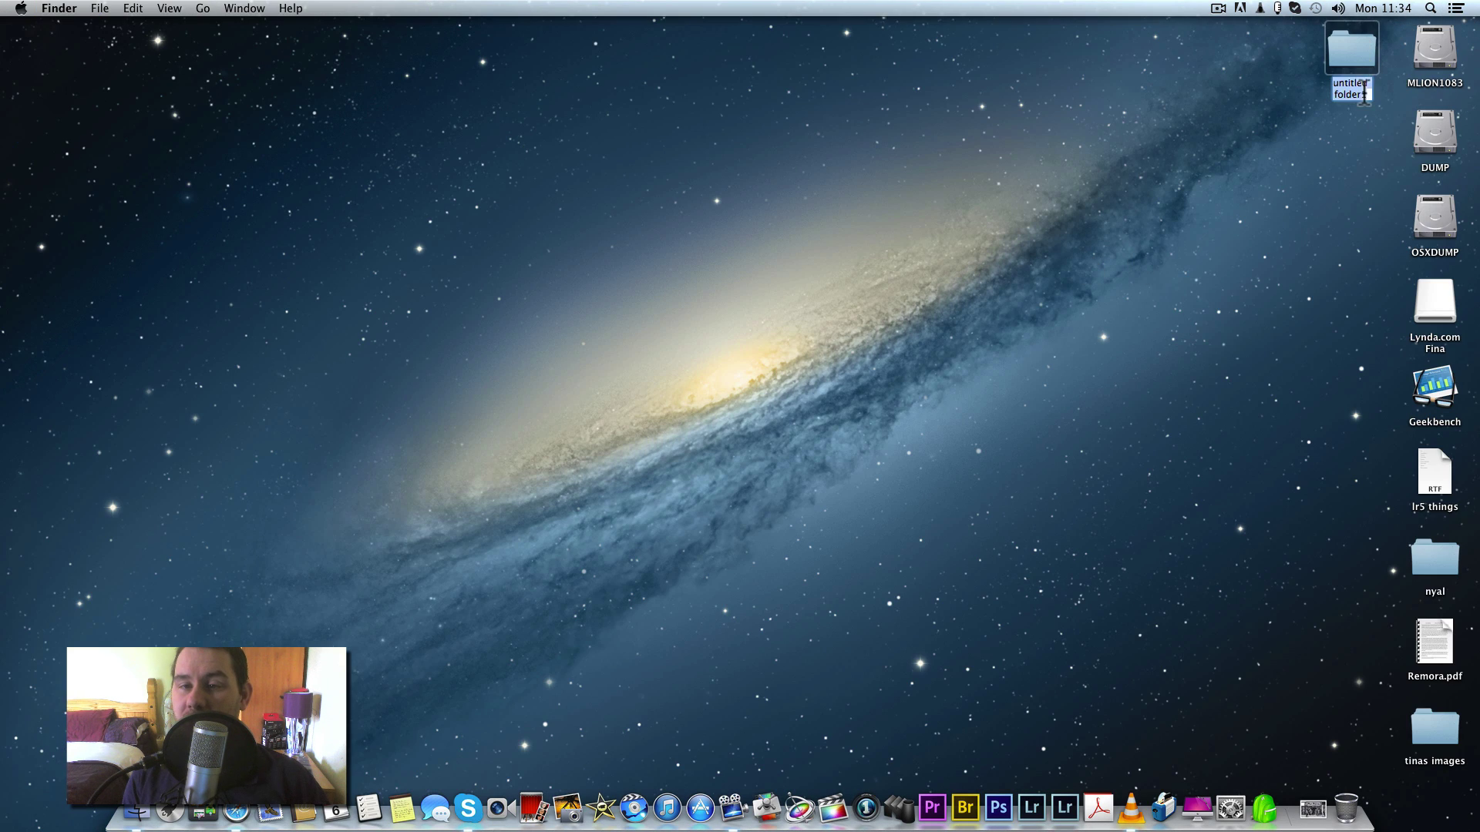
key("Return")
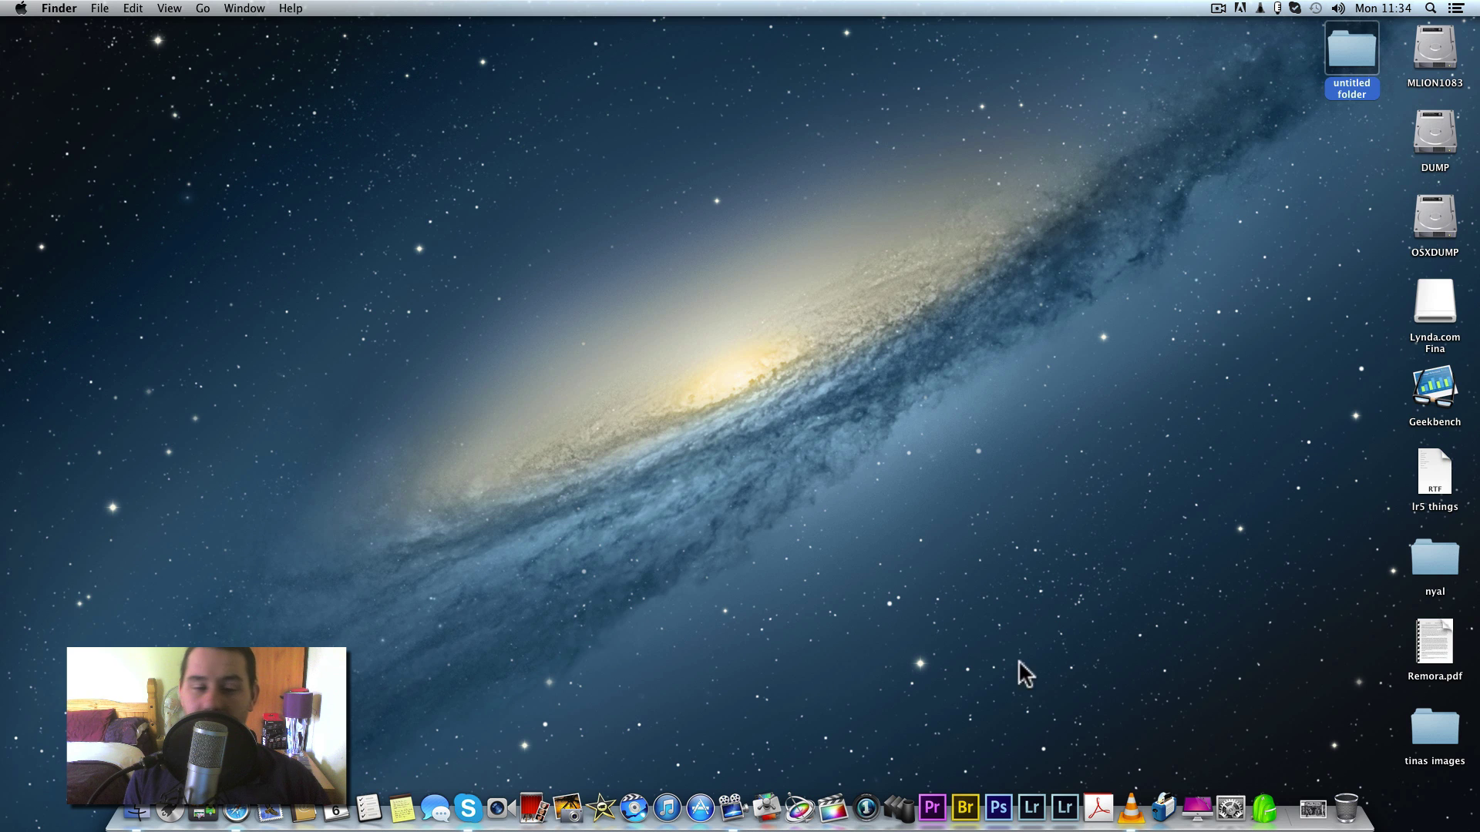
left_click(1064, 807)
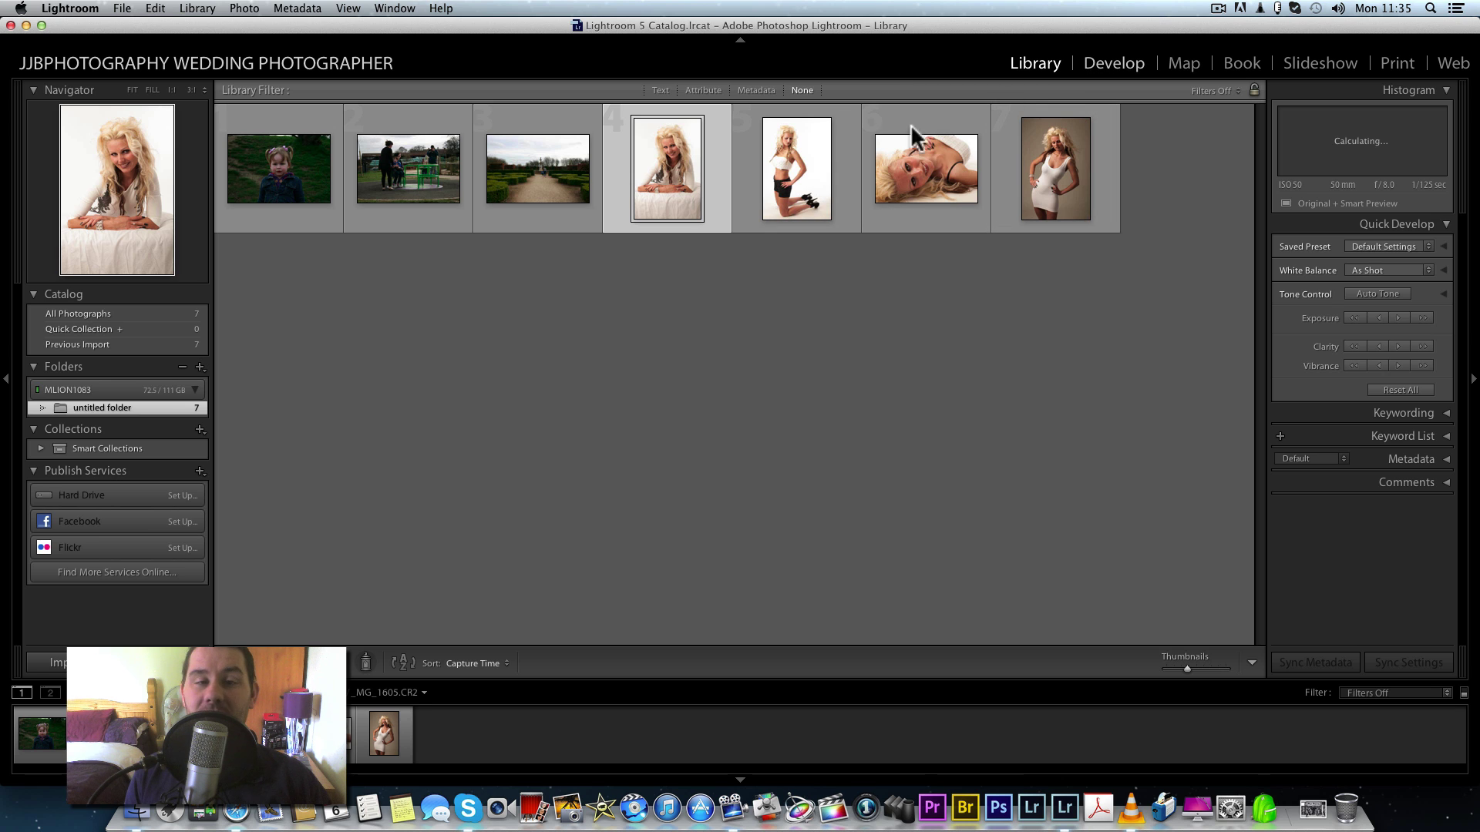
Bring up _MG_1605.CR2 in the Develop module, check its preview status, and inspect the face zoomed in on a full-screen preview.
left_click(1102, 65)
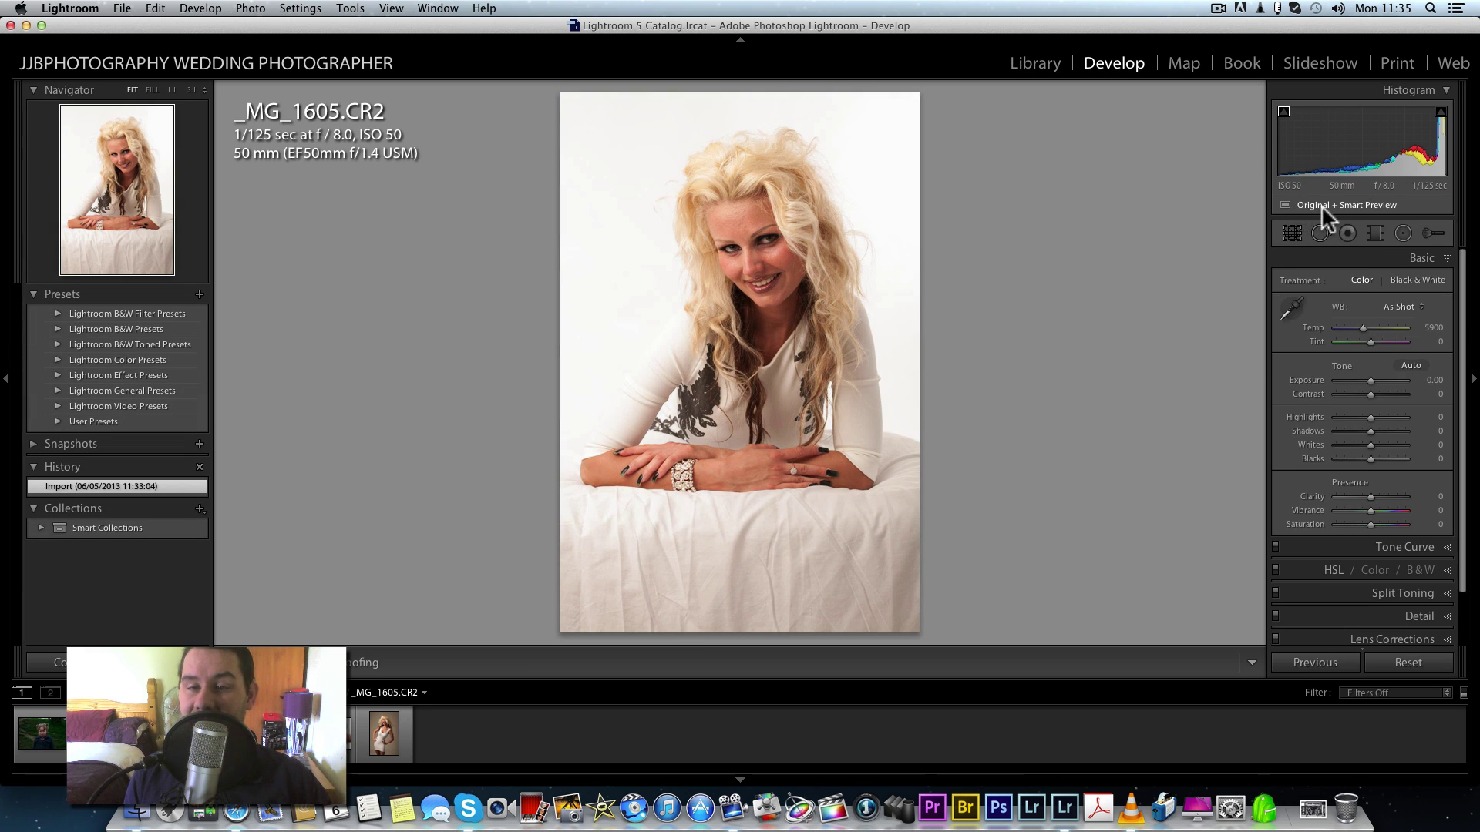
mouse_move(1353, 206)
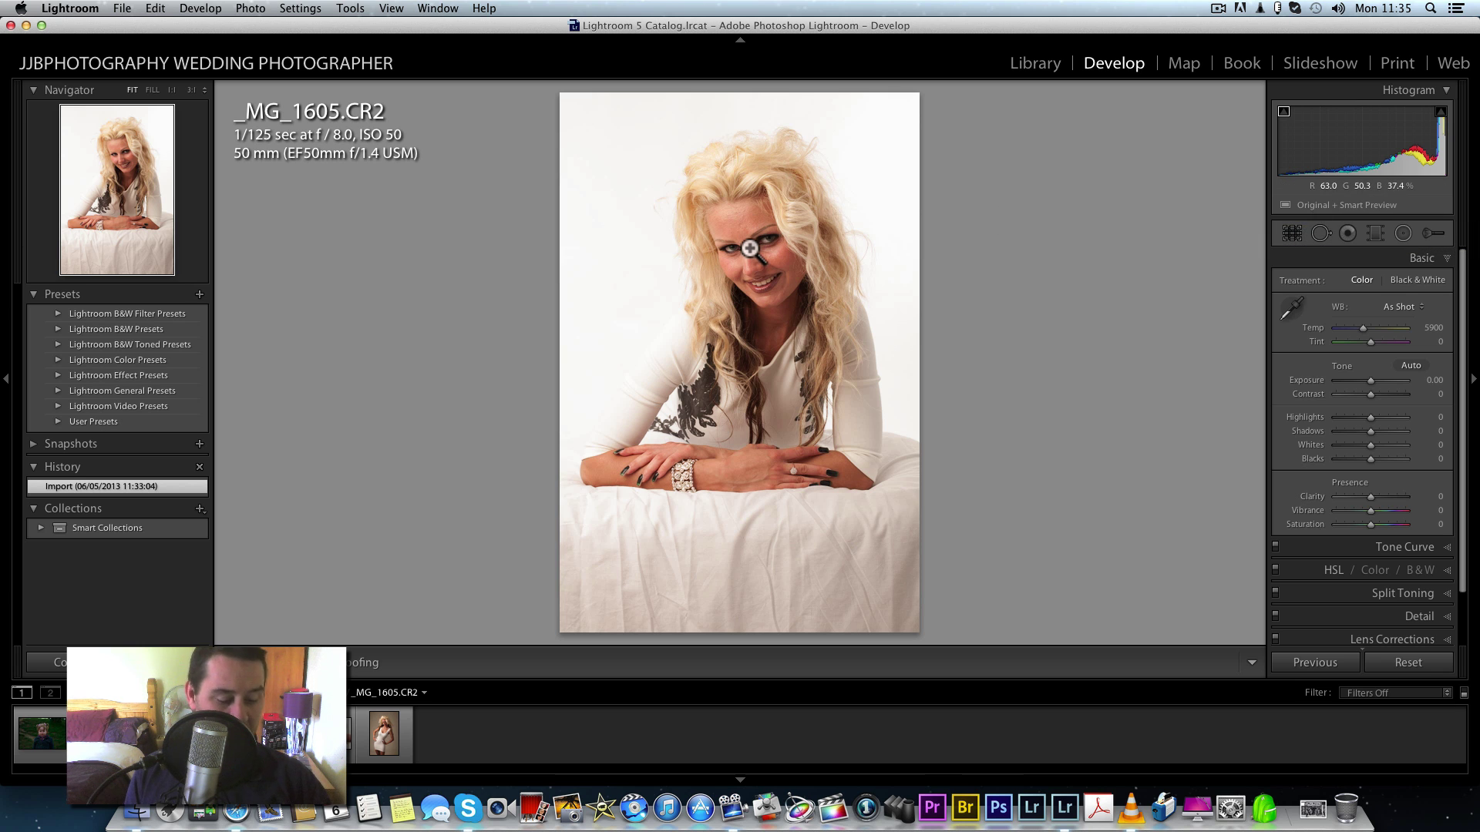
key("f")
left_click(768, 227)
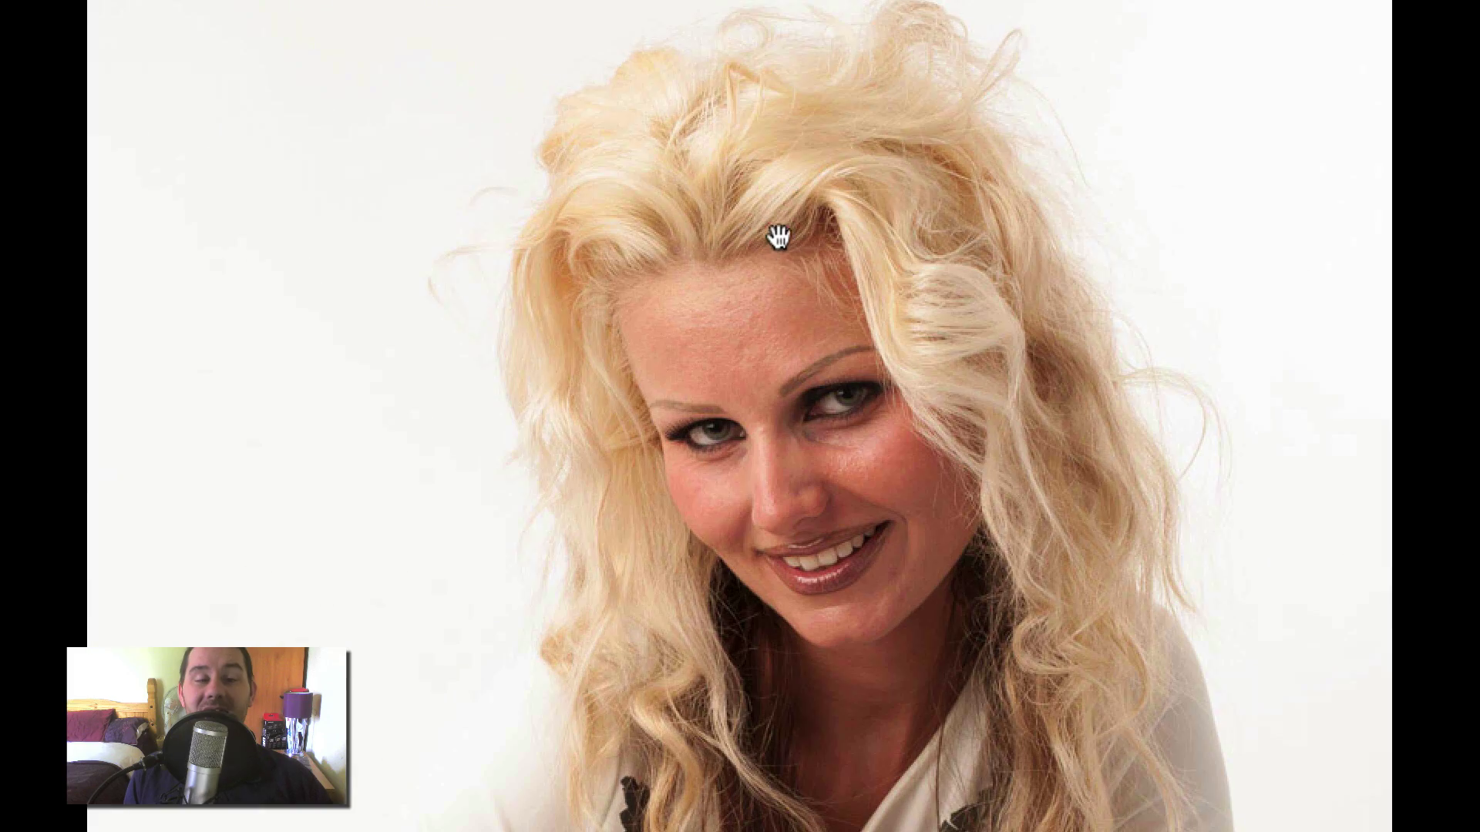
left_click_drag(783, 344, 770, 146)
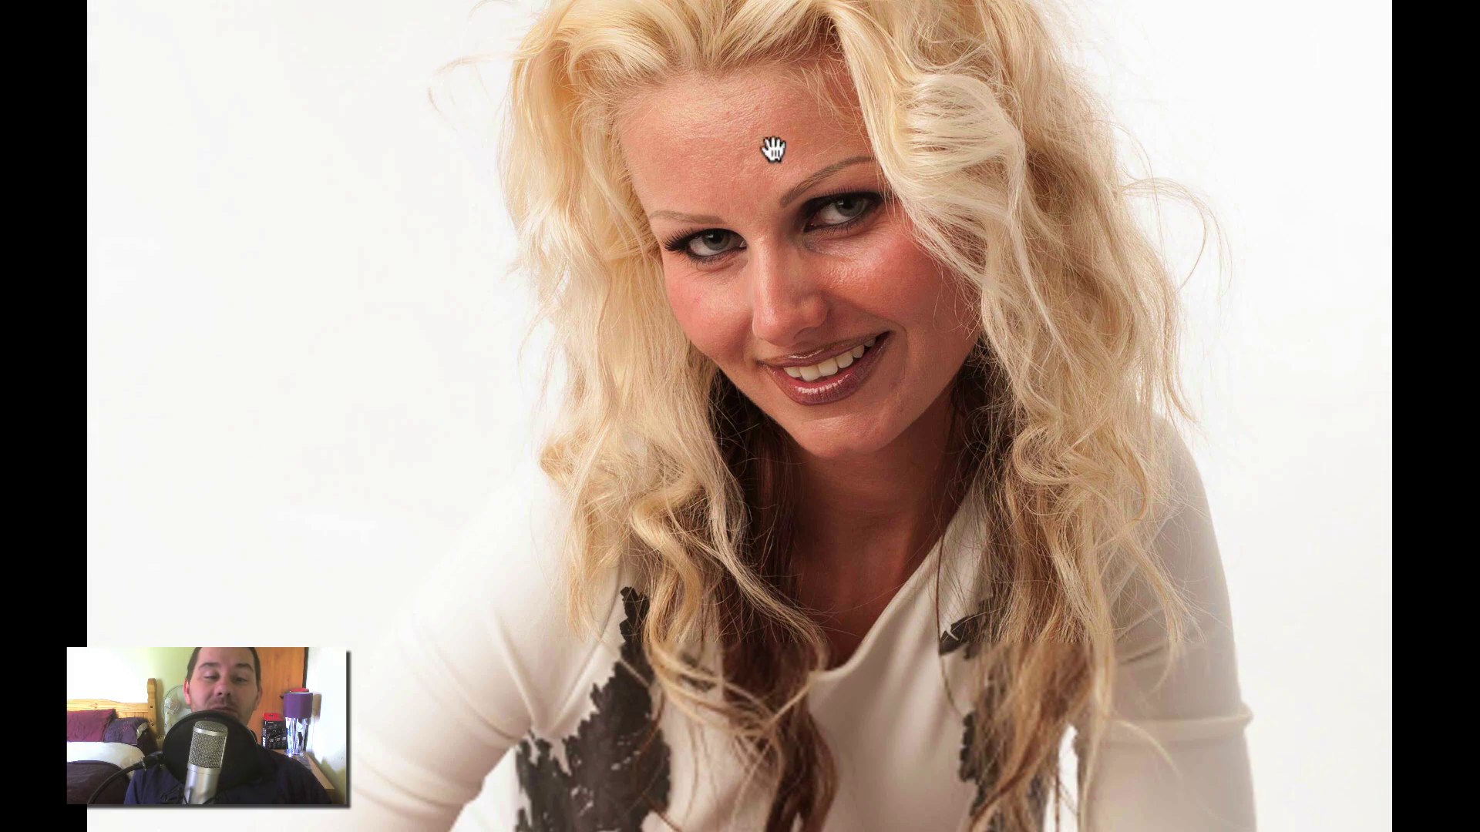
left_click(793, 235)
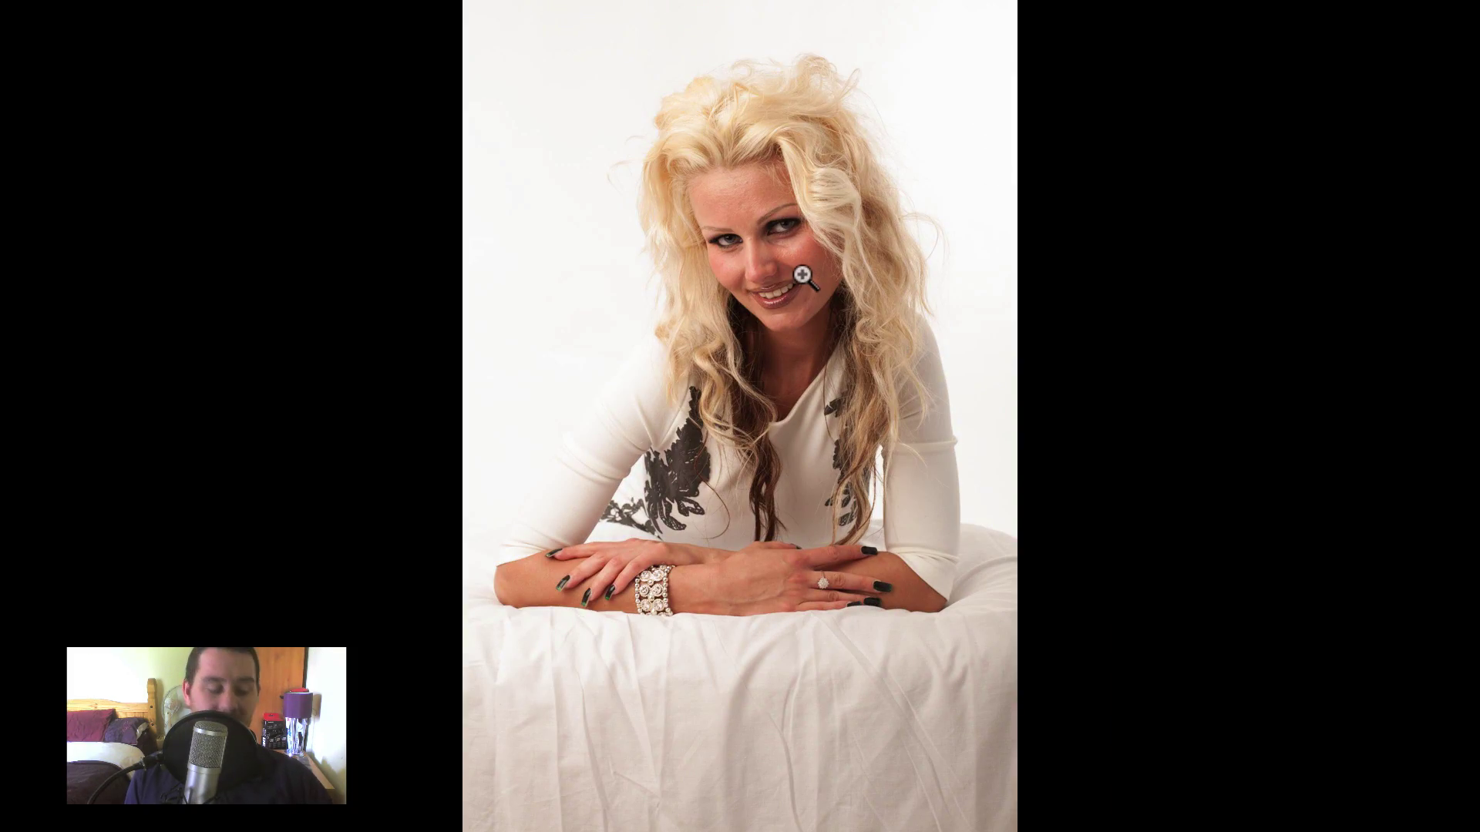
key("f")
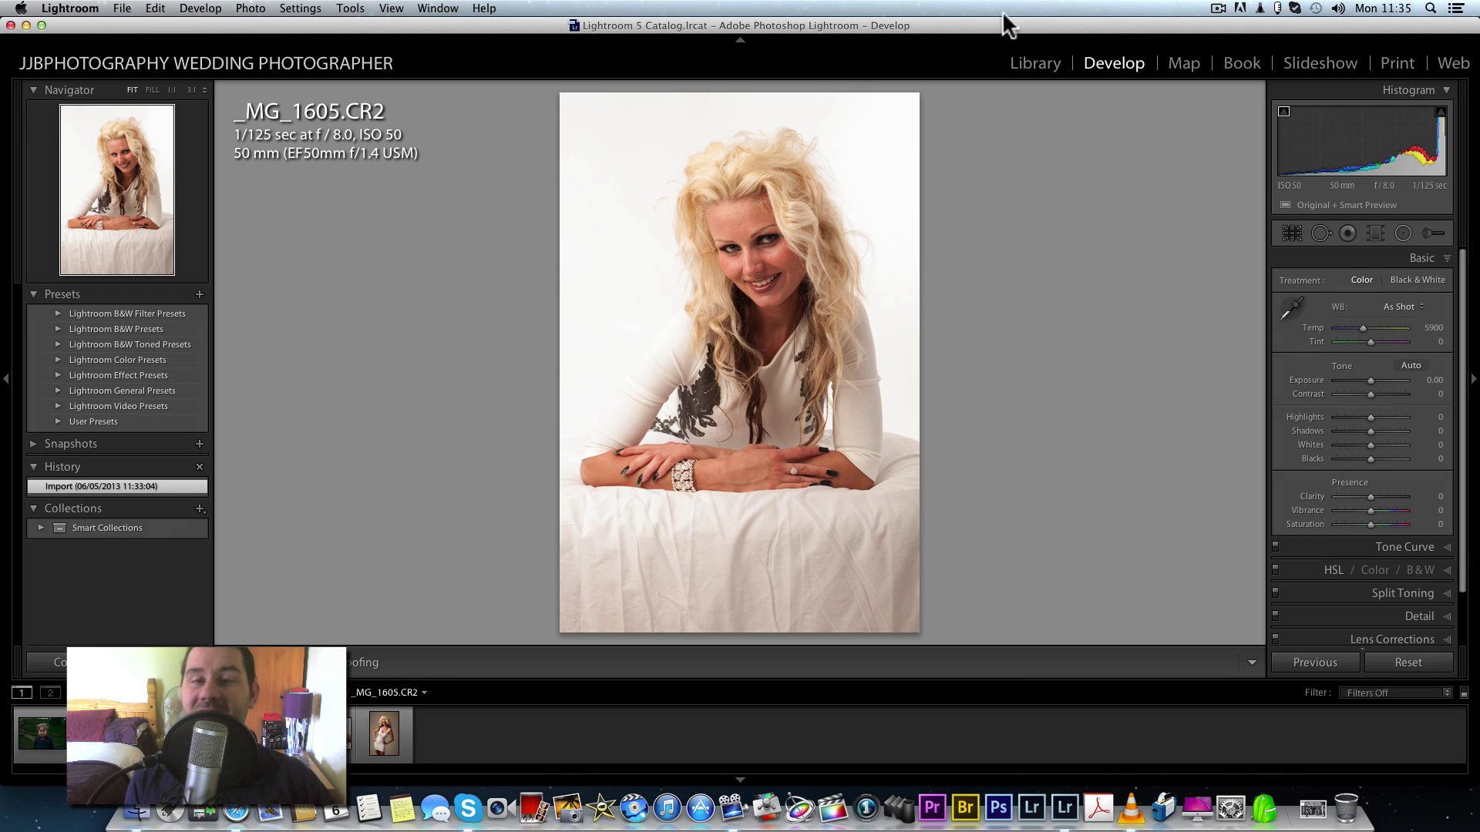
Look over the Book and Slideshow modules and return to the Develop module.
left_click(1257, 65)
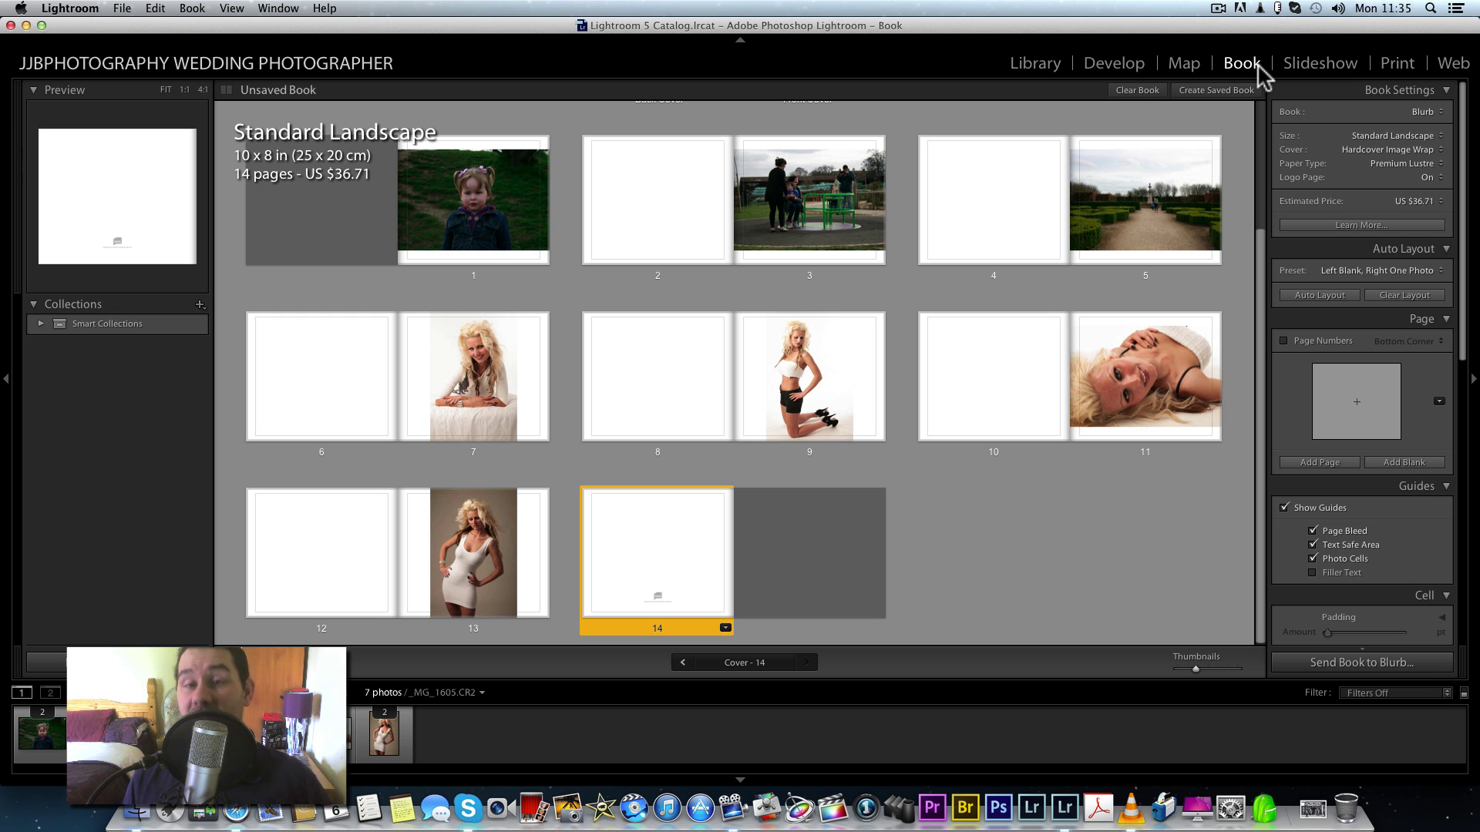
left_click(1308, 73)
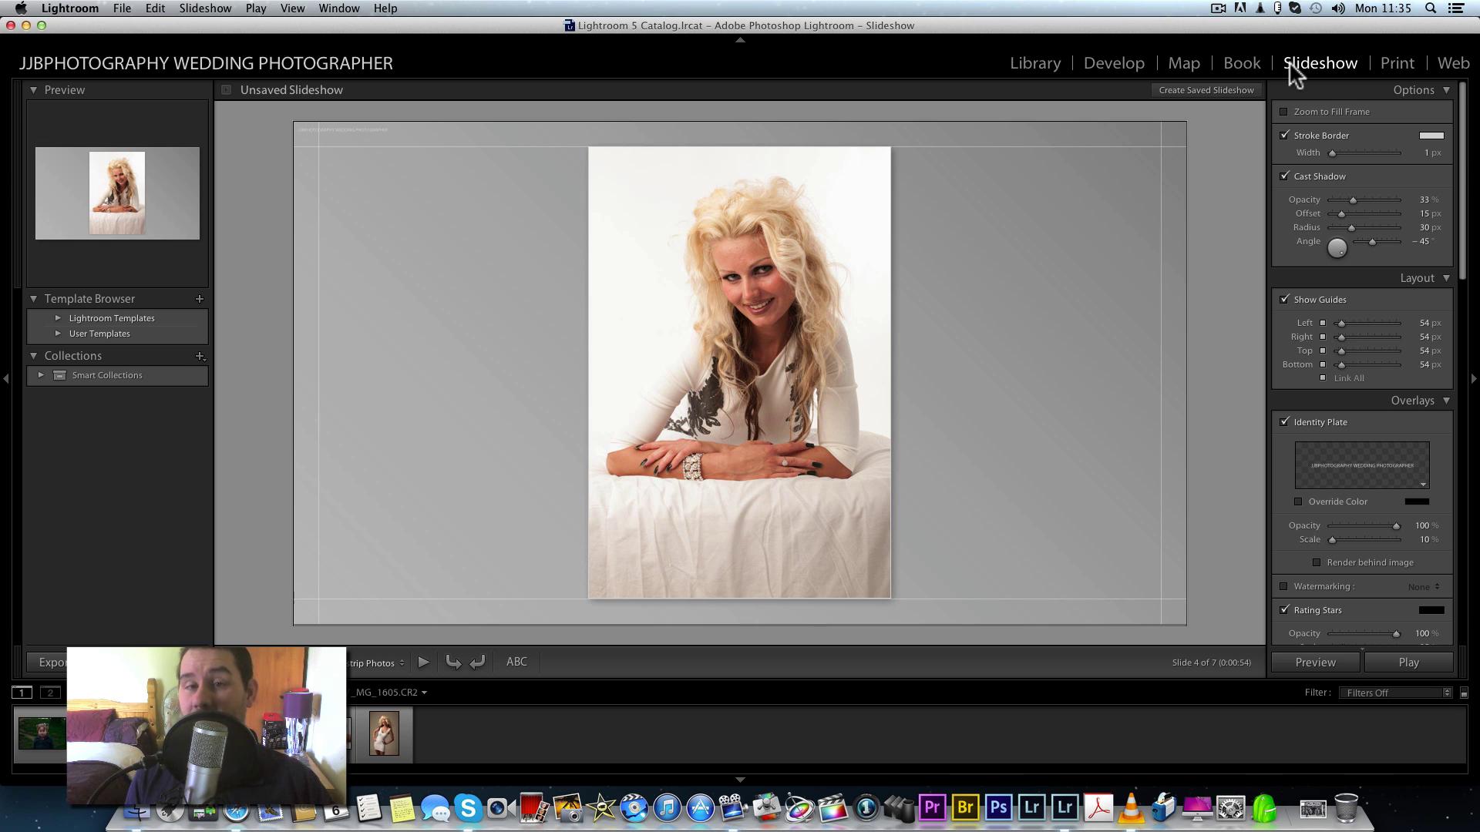
left_click(1088, 63)
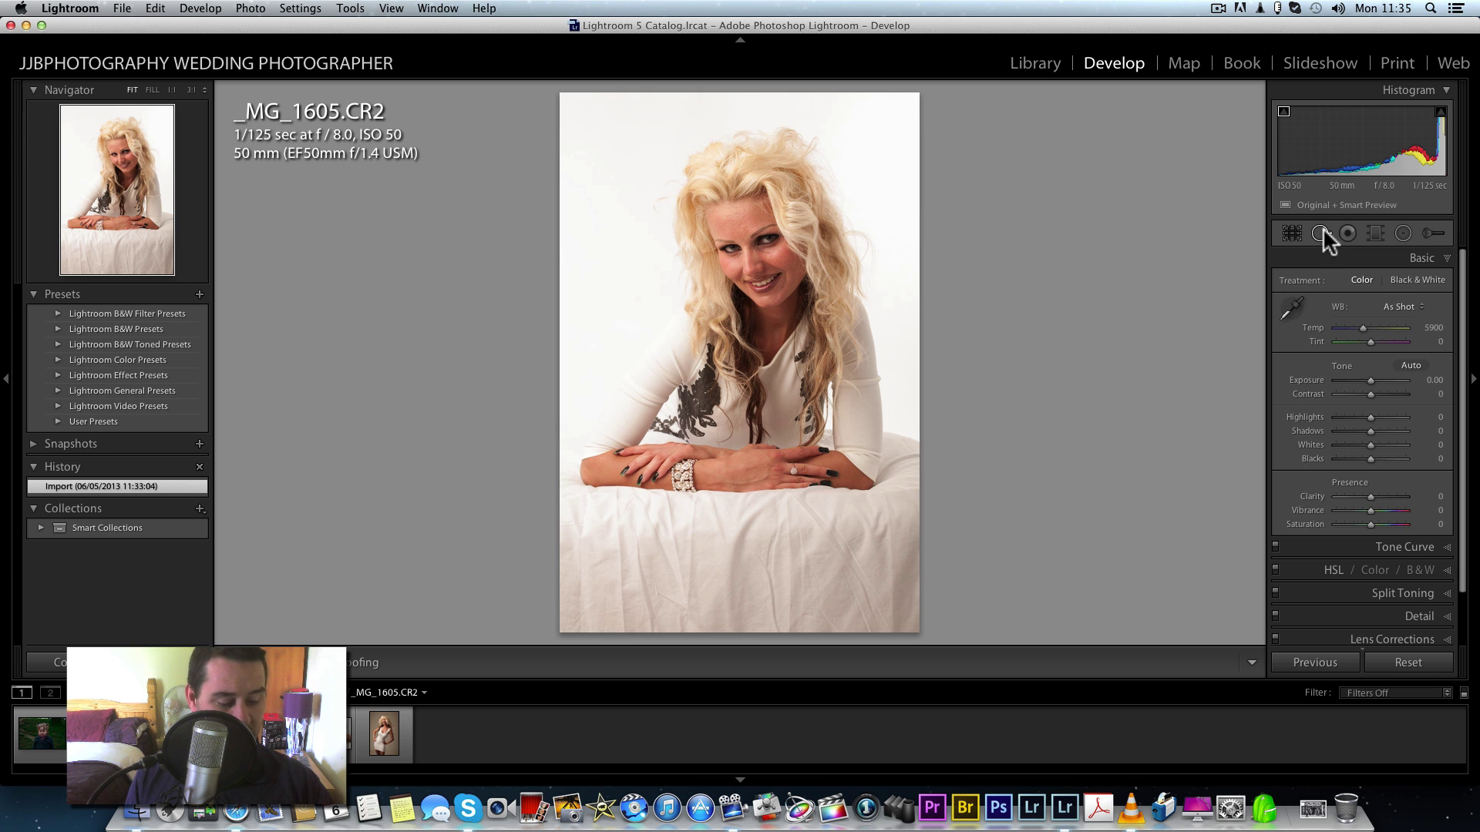
Flag _MG_1605.CR2 as rejected, advancing to _MG_1628.CR2 in the fitted view.
key("z")
key("x")
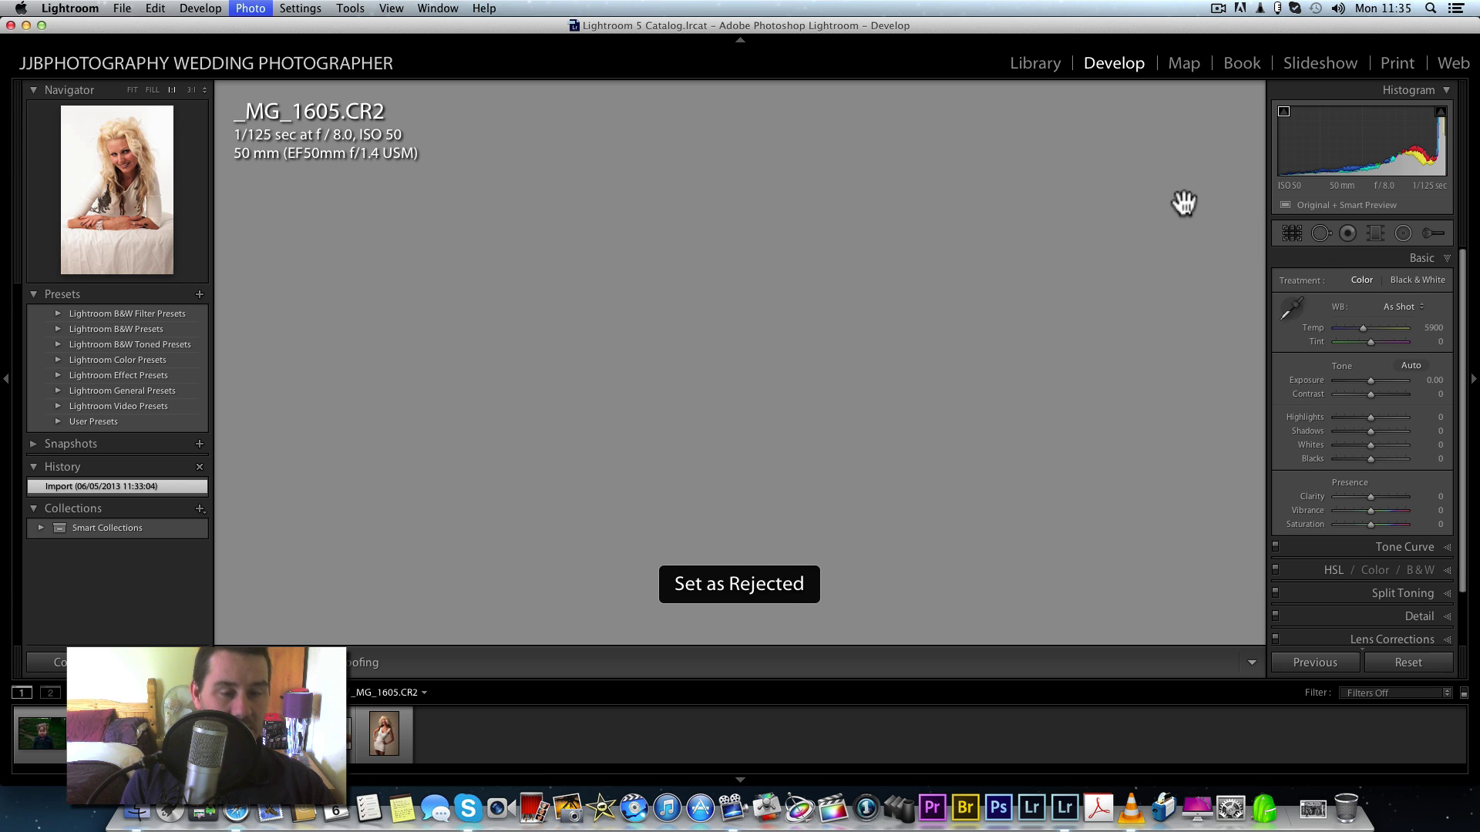
left_click(1183, 204)
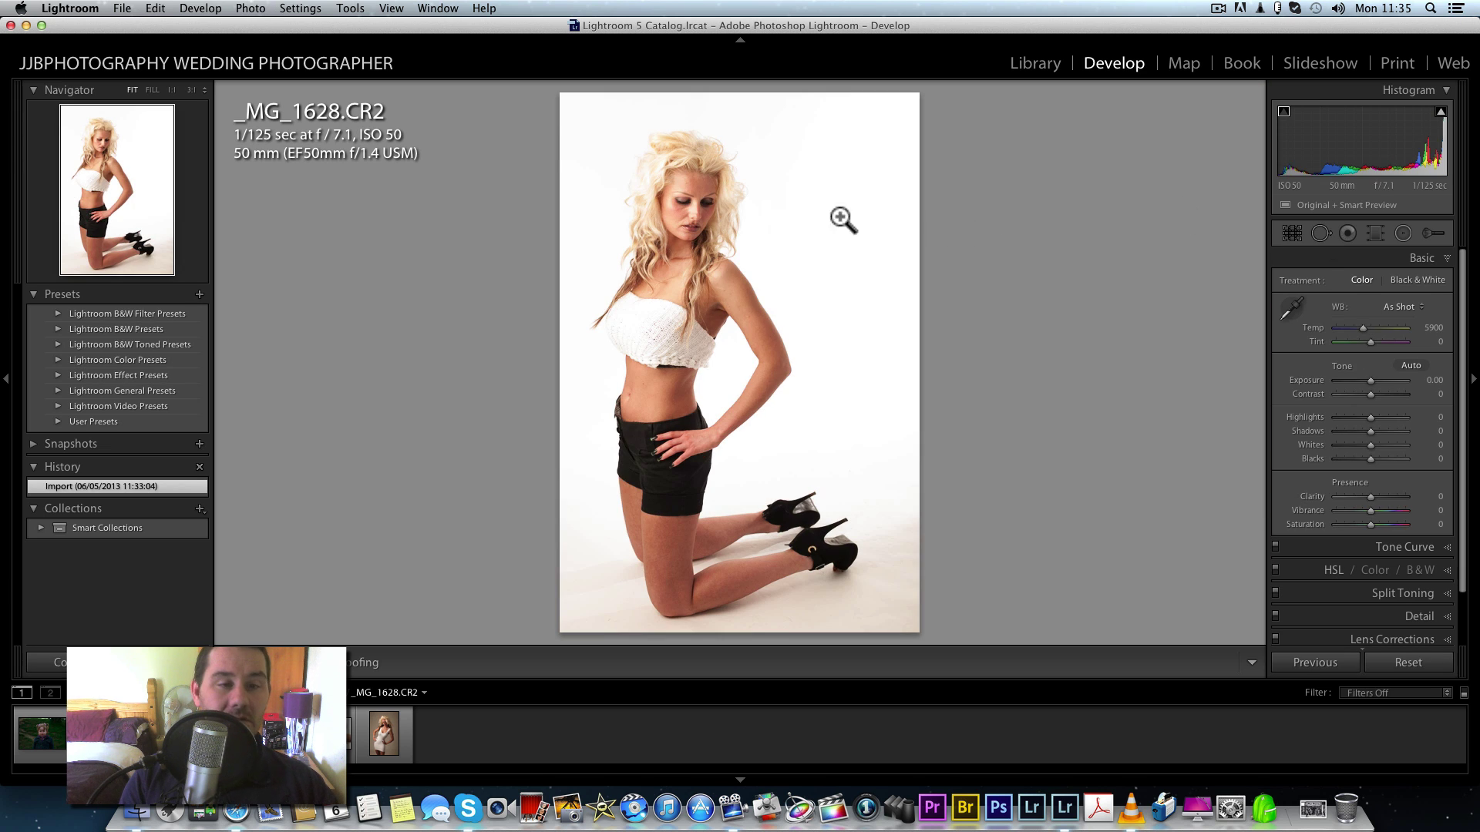
Heal the forehead blemish in _MG_1628.CR2 using Spot Removal at size 23, and reposition its source area lower on the forehead.
left_click(678, 197)
left_click_drag(697, 198, 512, 354)
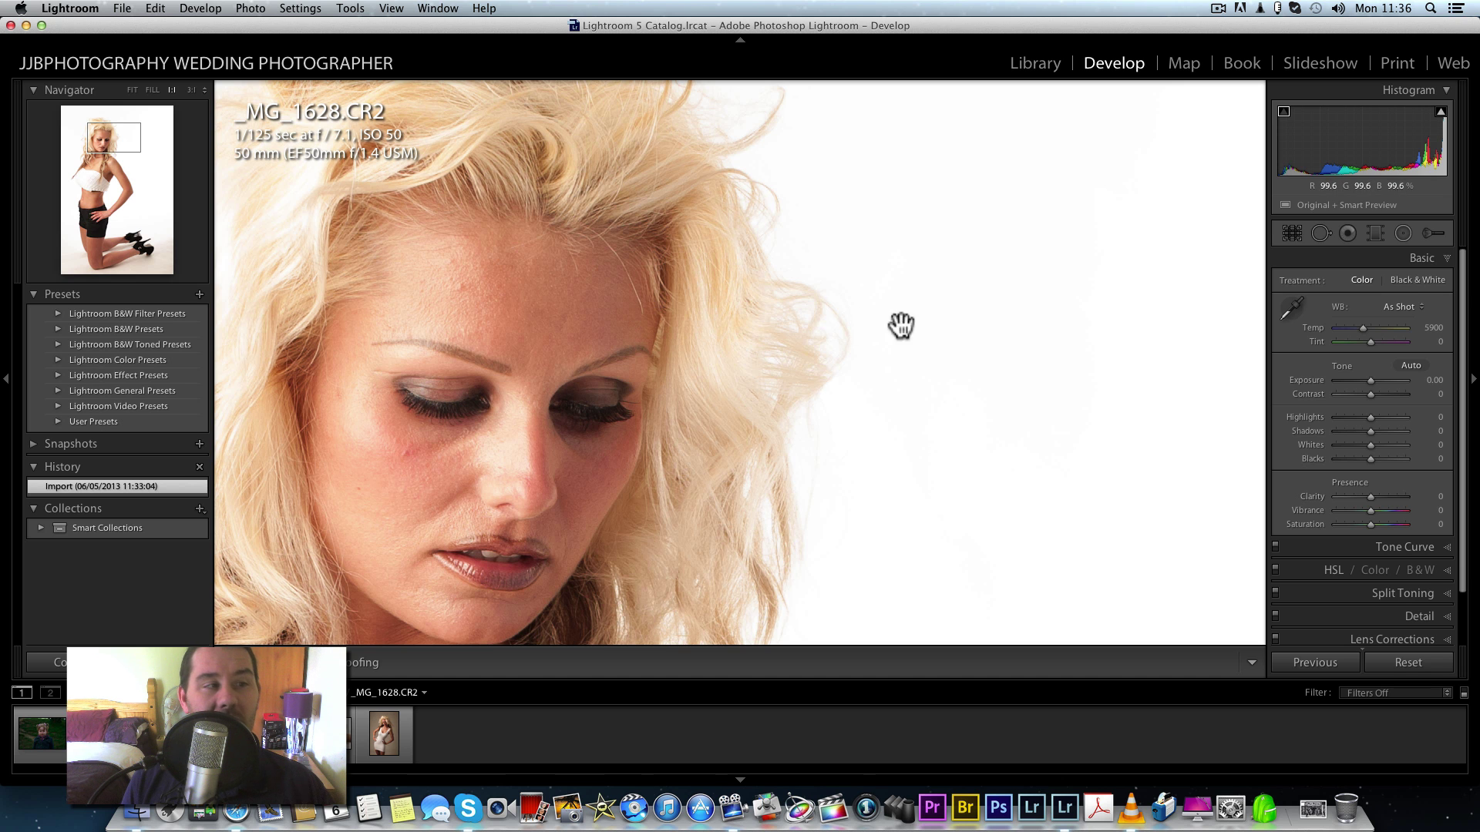
left_click(1020, 330)
left_click(705, 209)
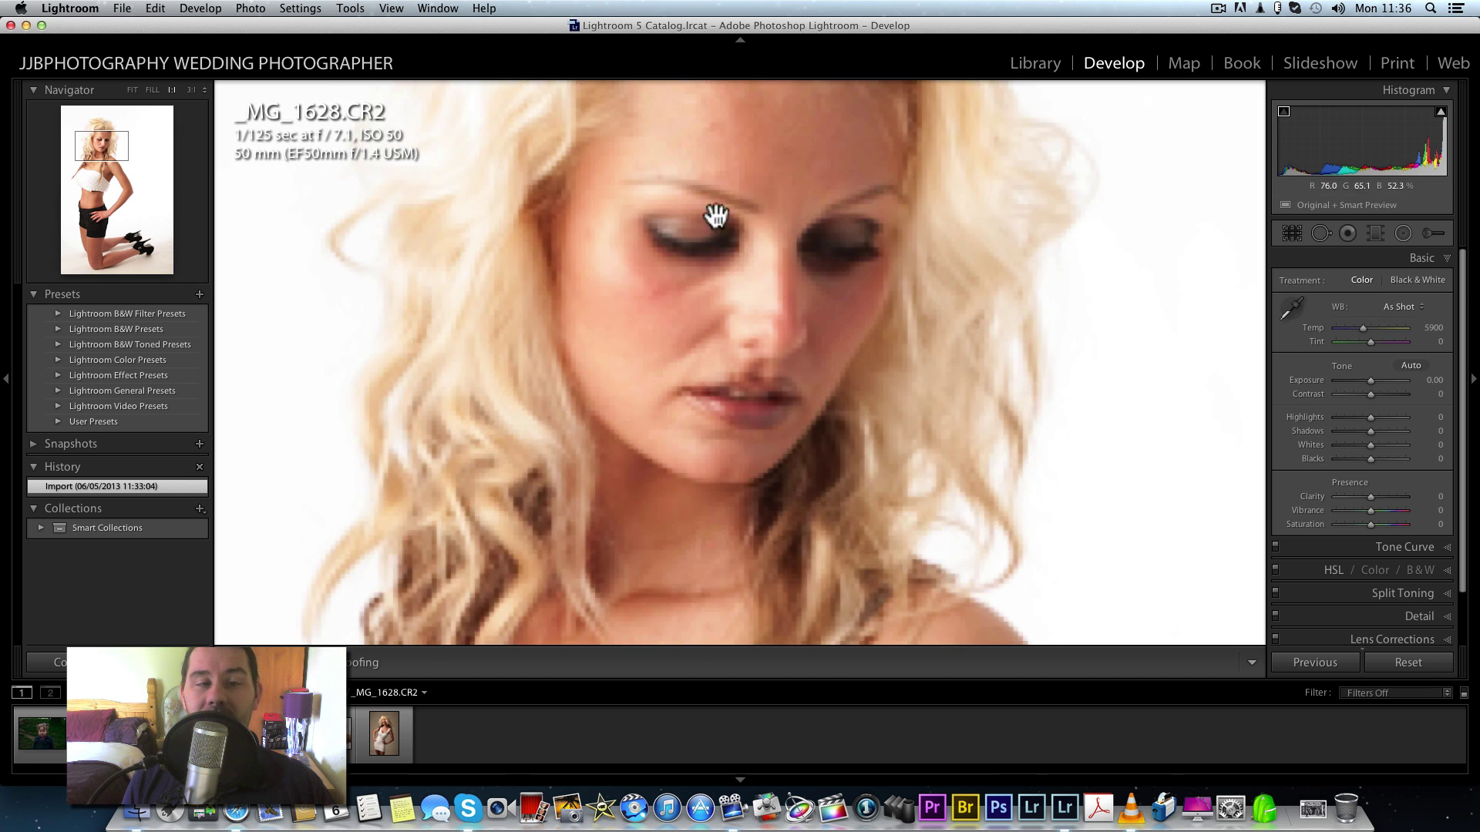
left_click_drag(715, 216, 505, 396)
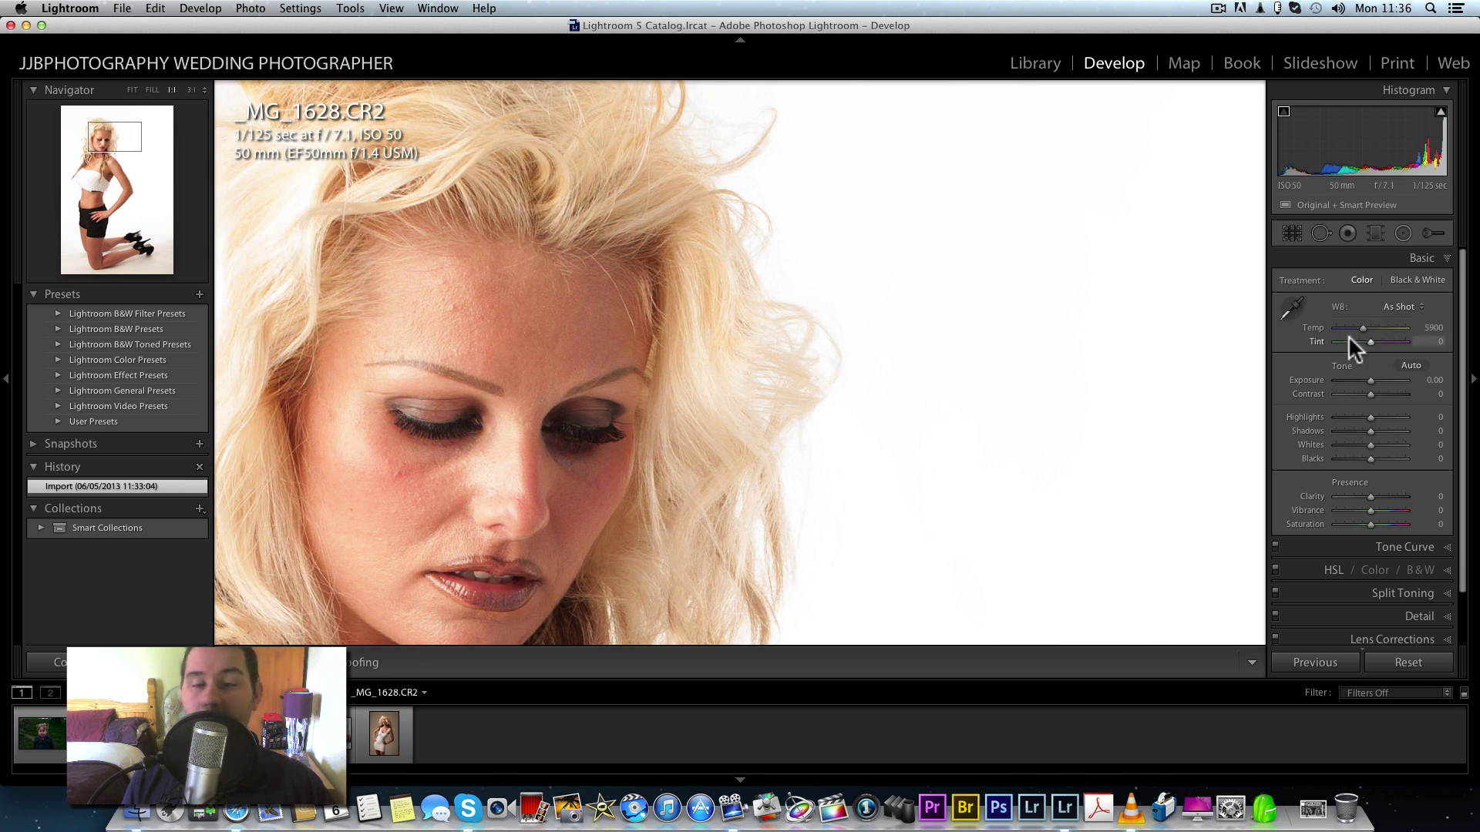
left_click(1322, 233)
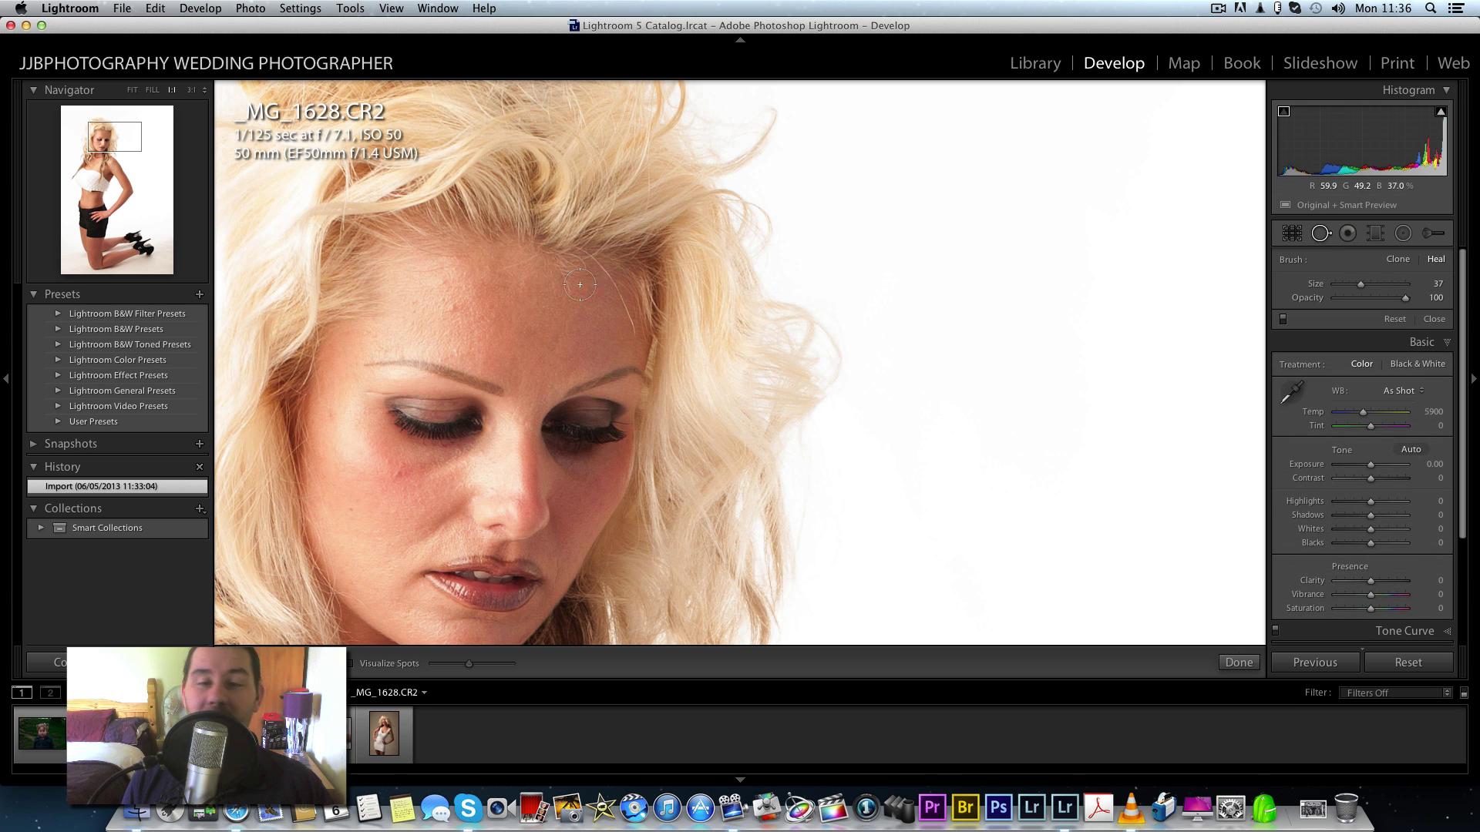
scroll(443, 308, "down", 5)
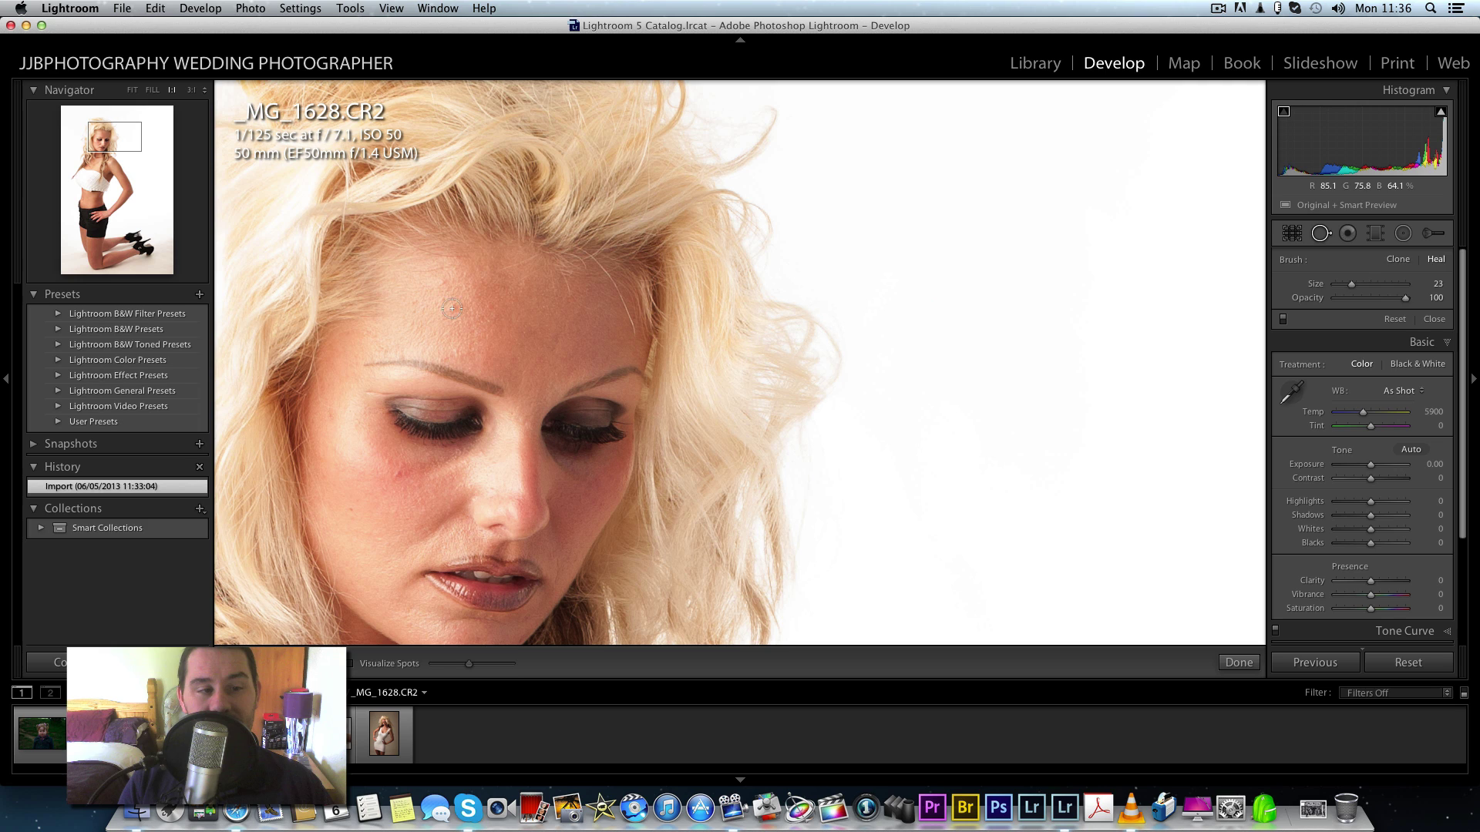
left_click(451, 309)
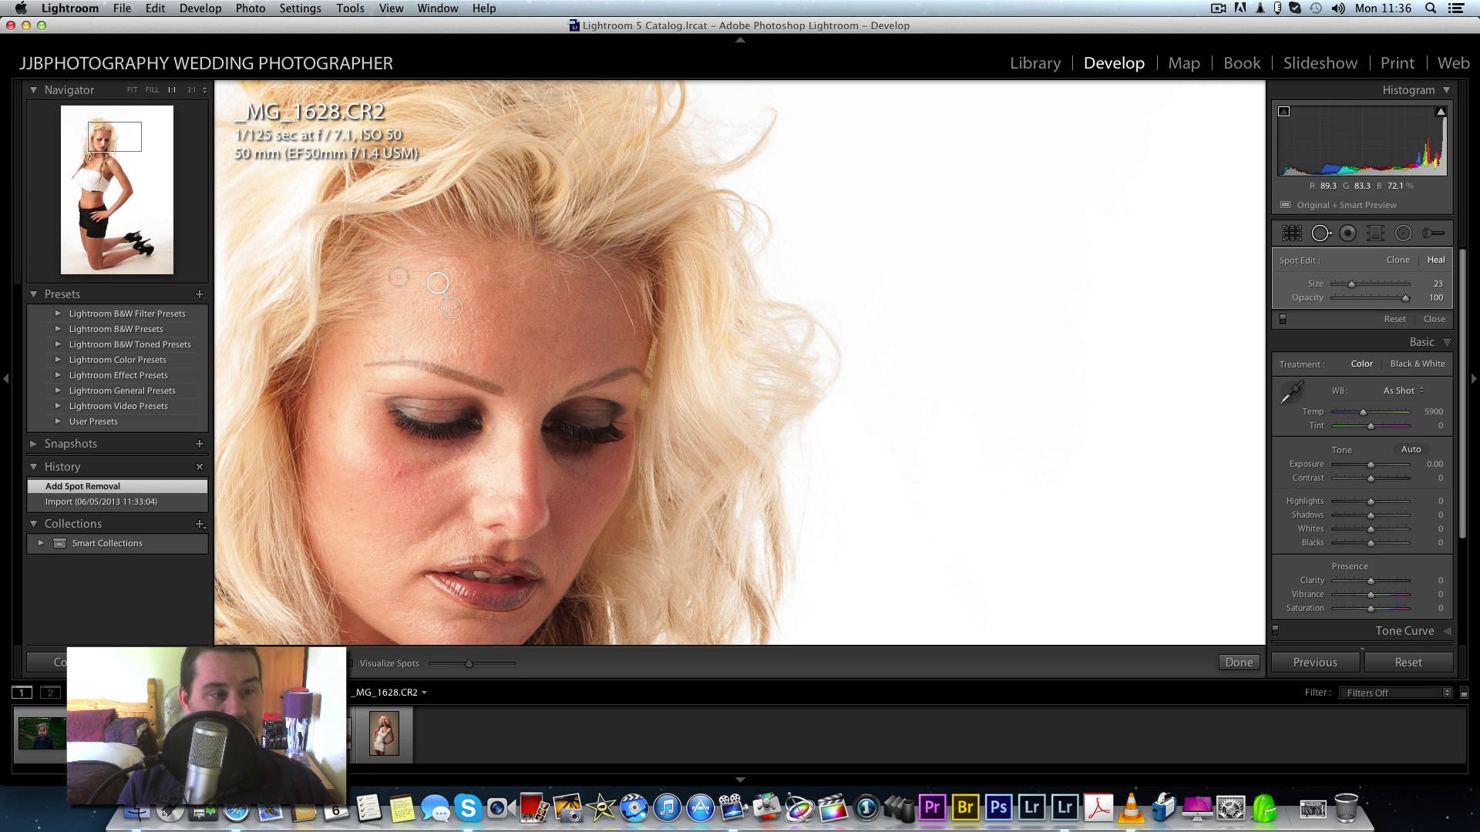
mouse_move(439, 280)
left_mouse_down()
mouse_move(422, 322)
mouse_move(465, 343)
left_mouse_up()
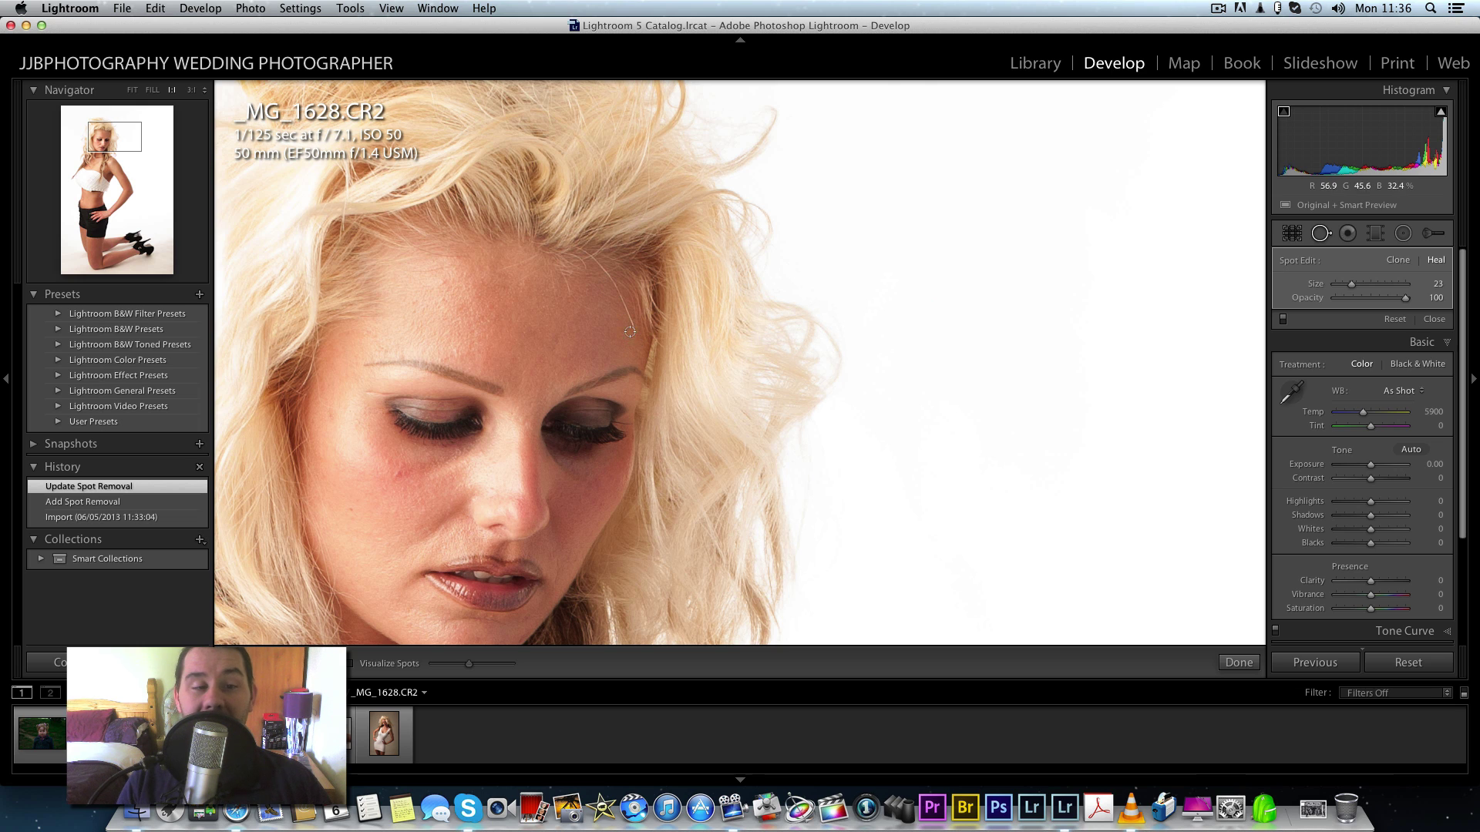
Heal the stray hairs across the forehead with brush size 9, and shift the longer stroke's source onto neighbouring skin.
scroll(636, 331, "down", 5)
mouse_move(636, 331)
left_mouse_down()
mouse_move(610, 278)
mouse_move(569, 289)
left_mouse_up()
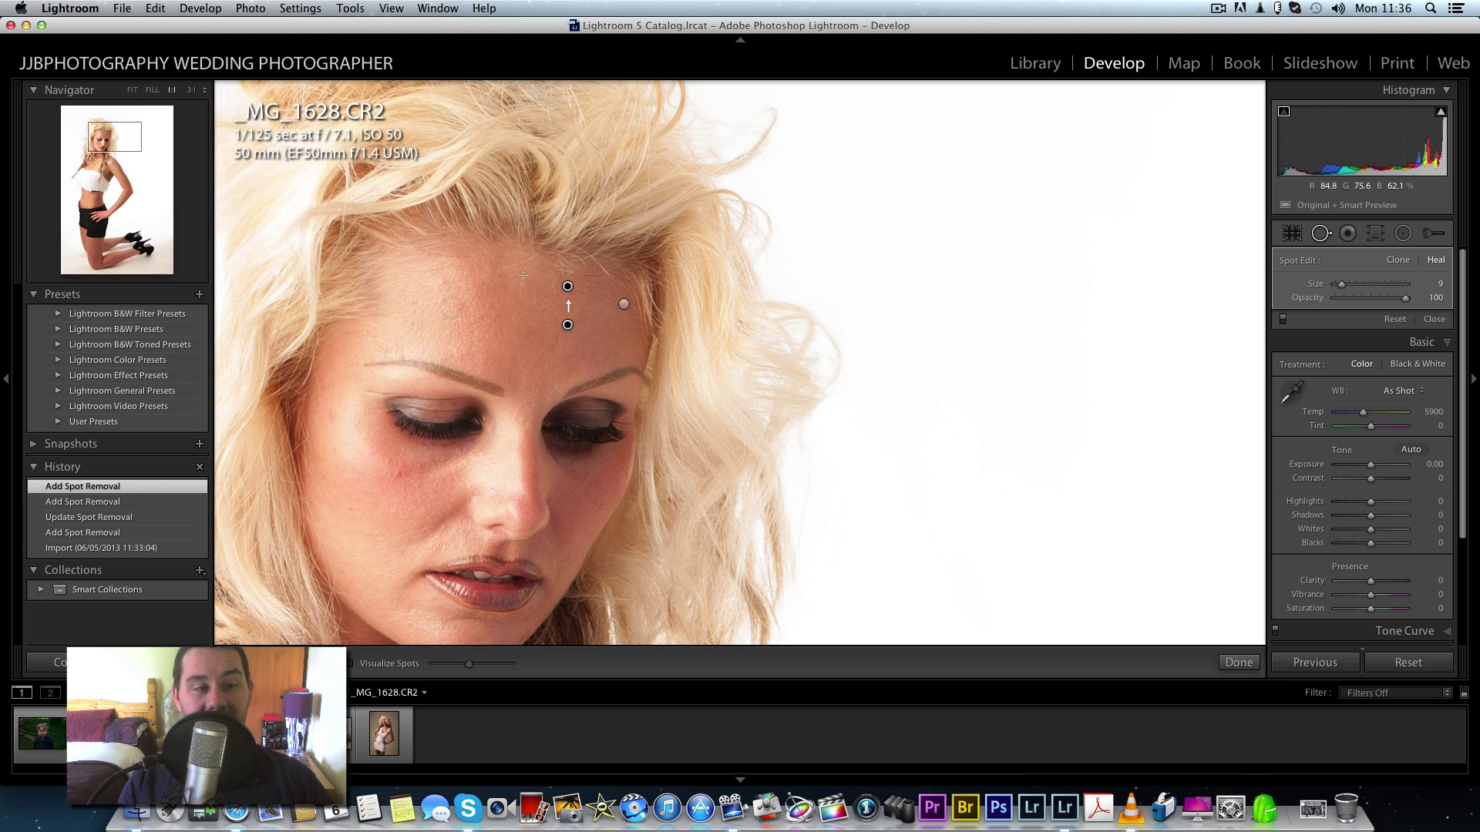
left_click(625, 305)
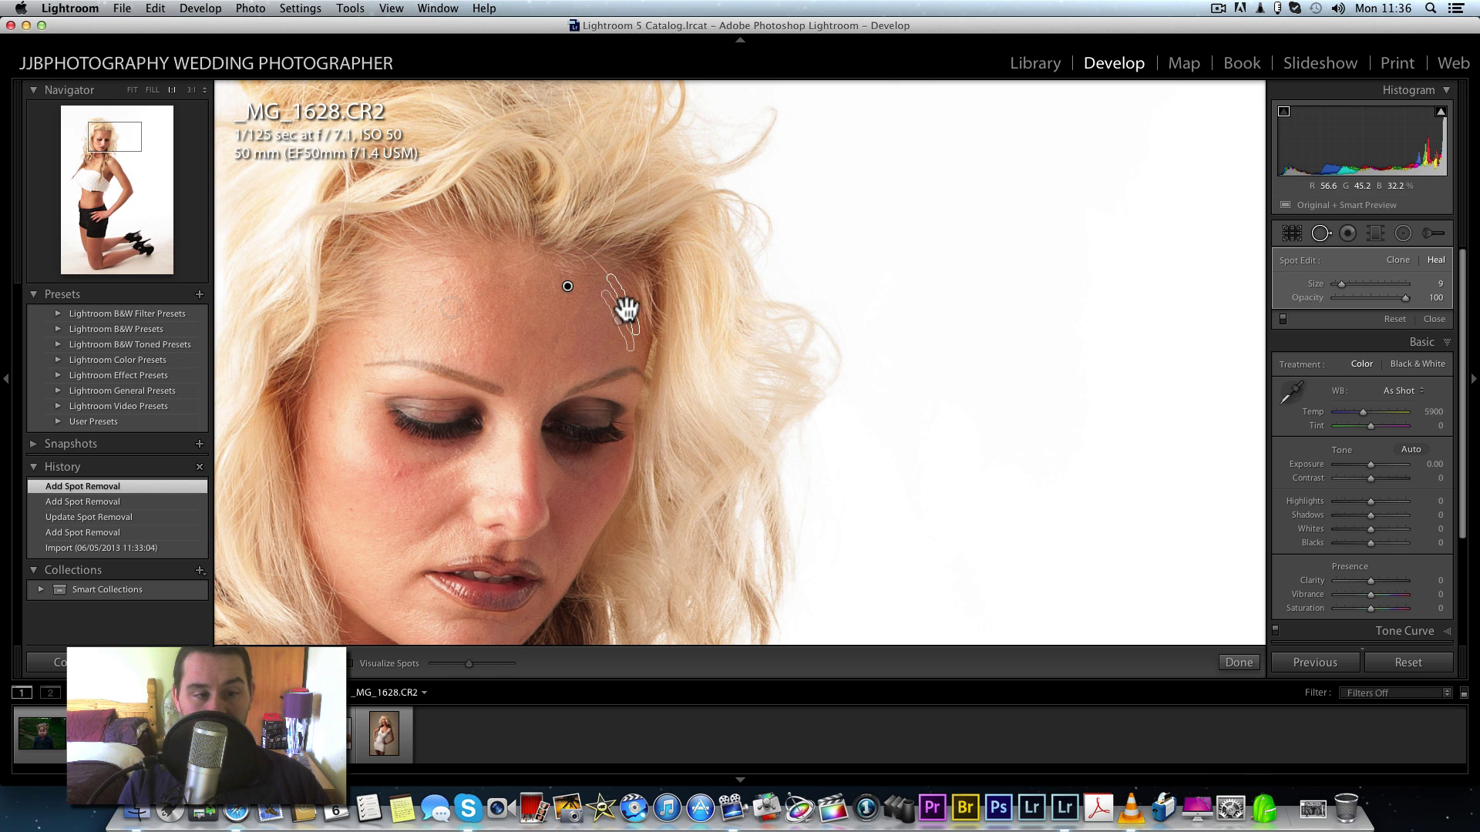
mouse_move(626, 308)
left_mouse_down()
mouse_move(598, 336)
mouse_move(604, 324)
mouse_move(618, 343)
mouse_move(624, 331)
mouse_move(915, 331)
mouse_move(753, 344)
mouse_move(603, 329)
left_mouse_up()
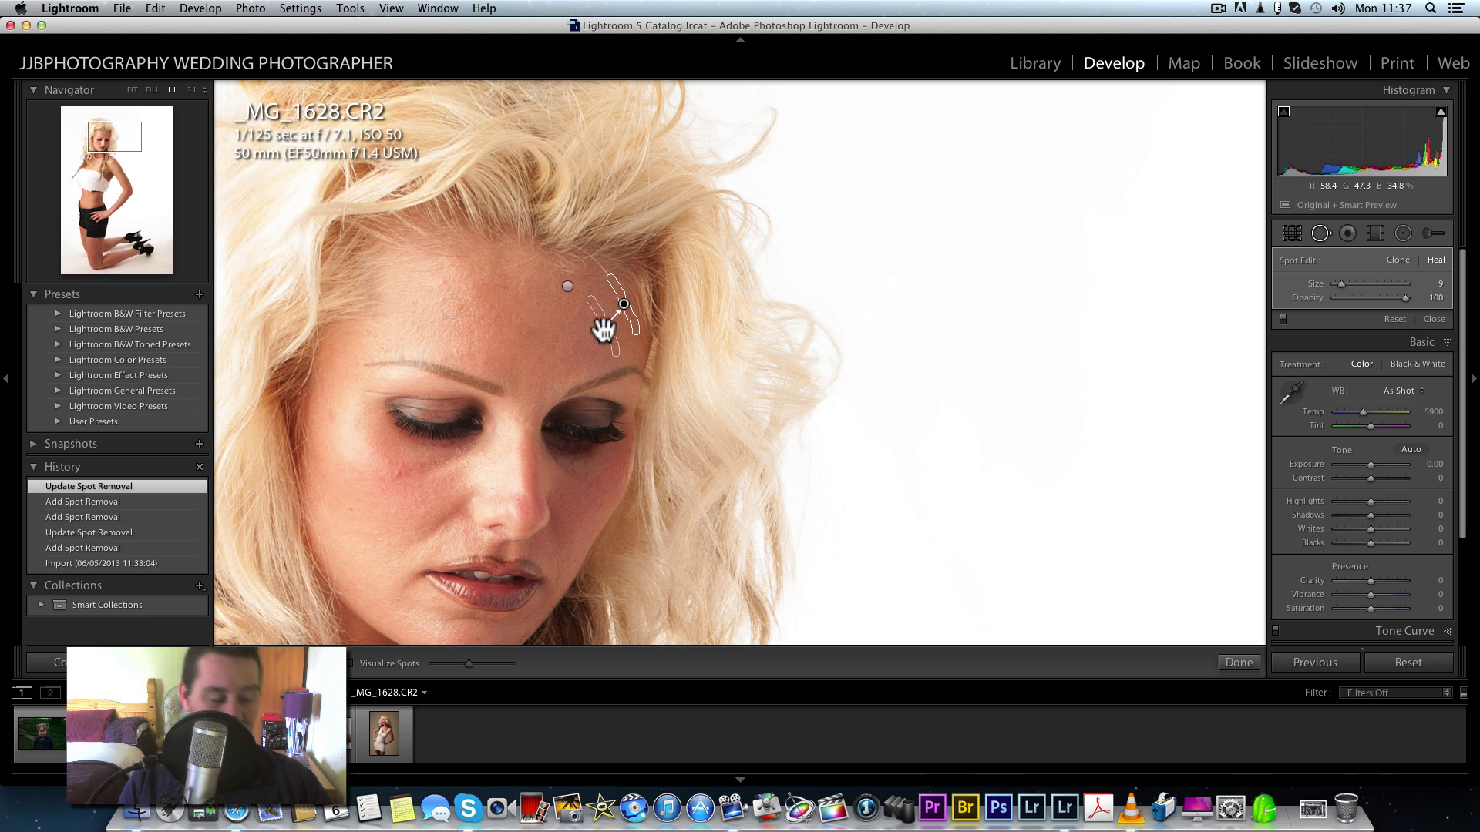
Hide the spot overlays and compare the before and after views of the retouched face.
key("h")
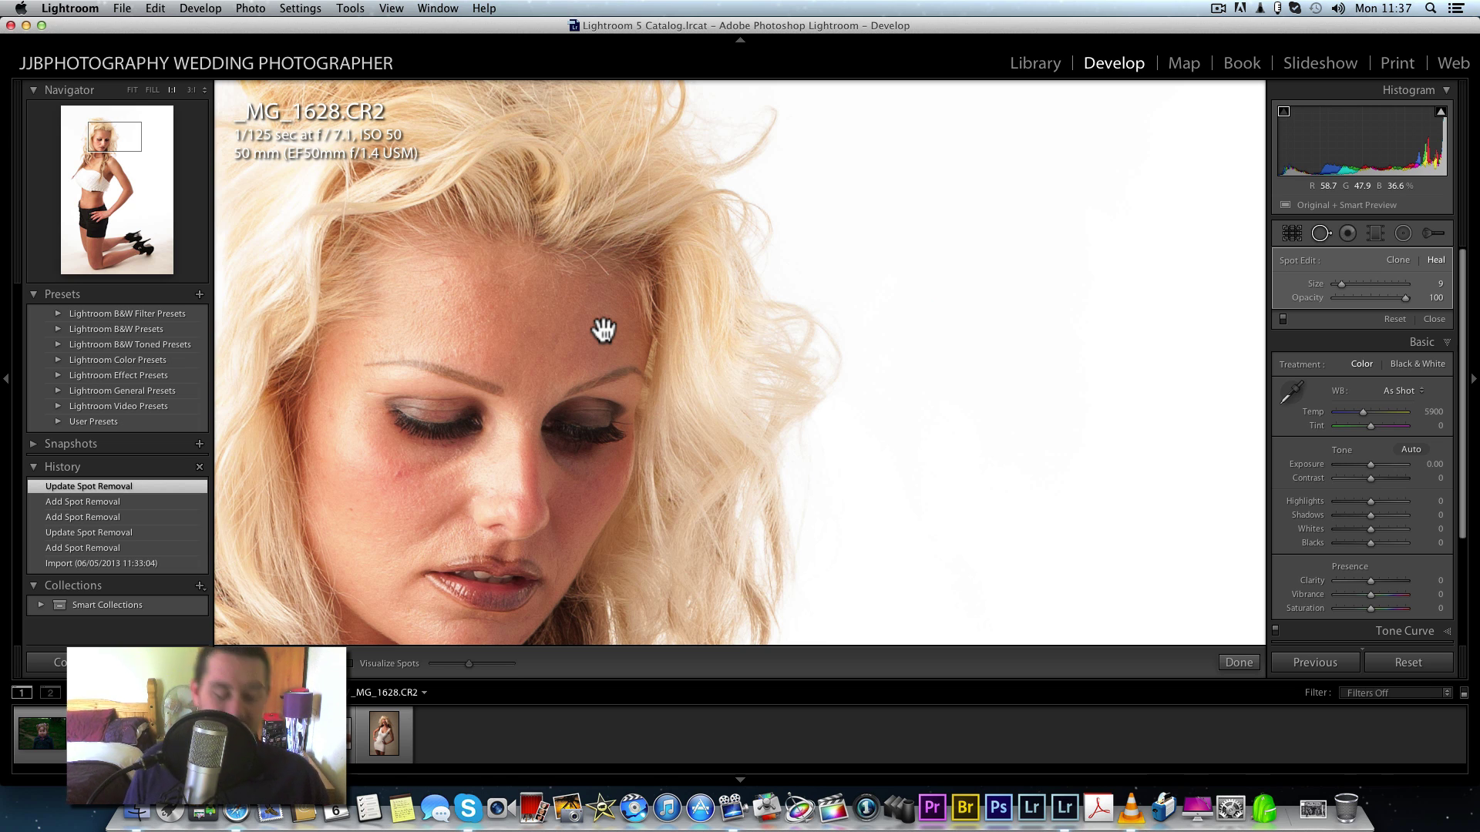
key("backslash")
key("backslash")
key("backslash")
key("backslash")
key("backslash")
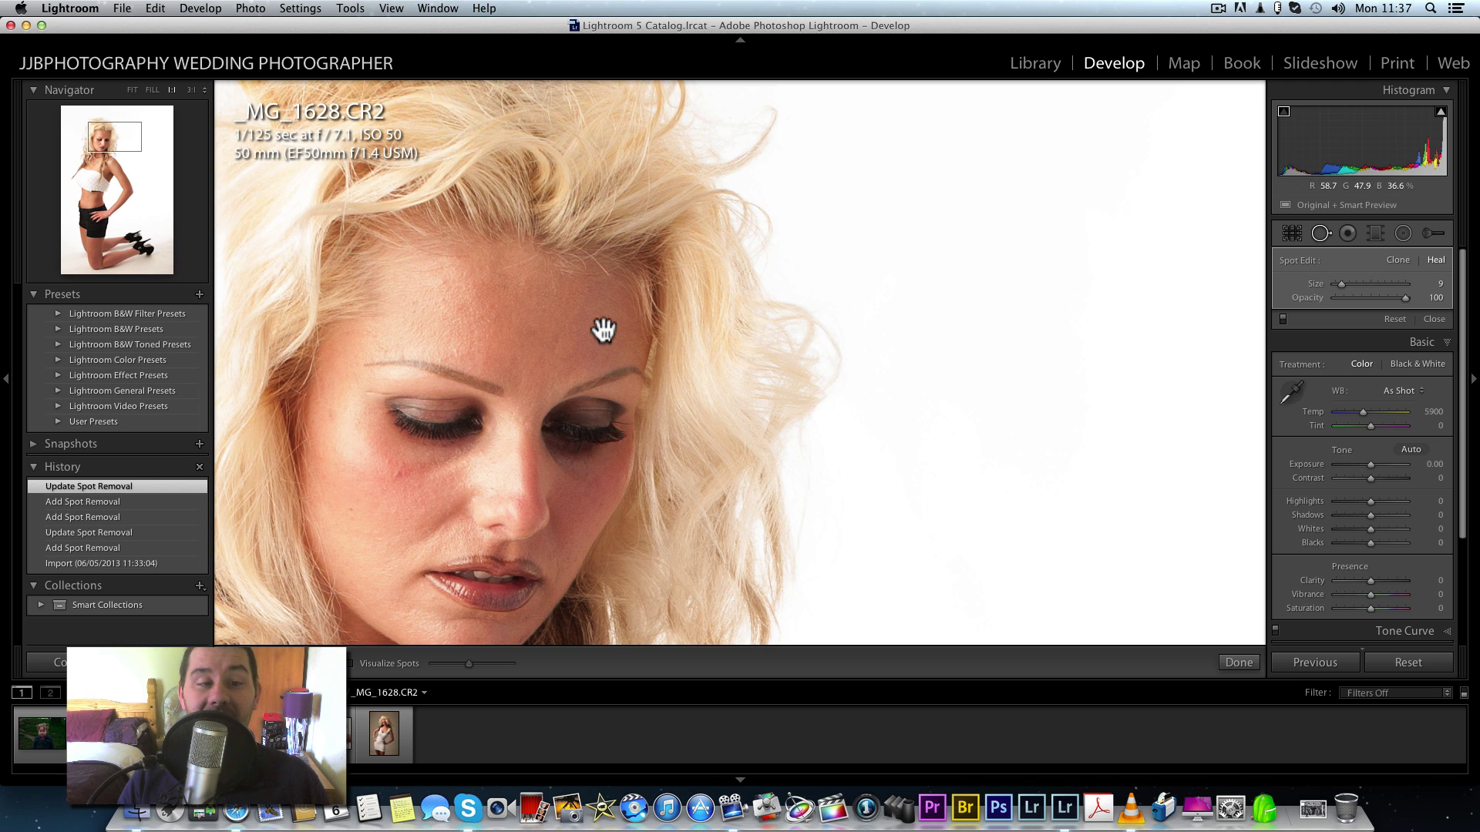
key("backslash")
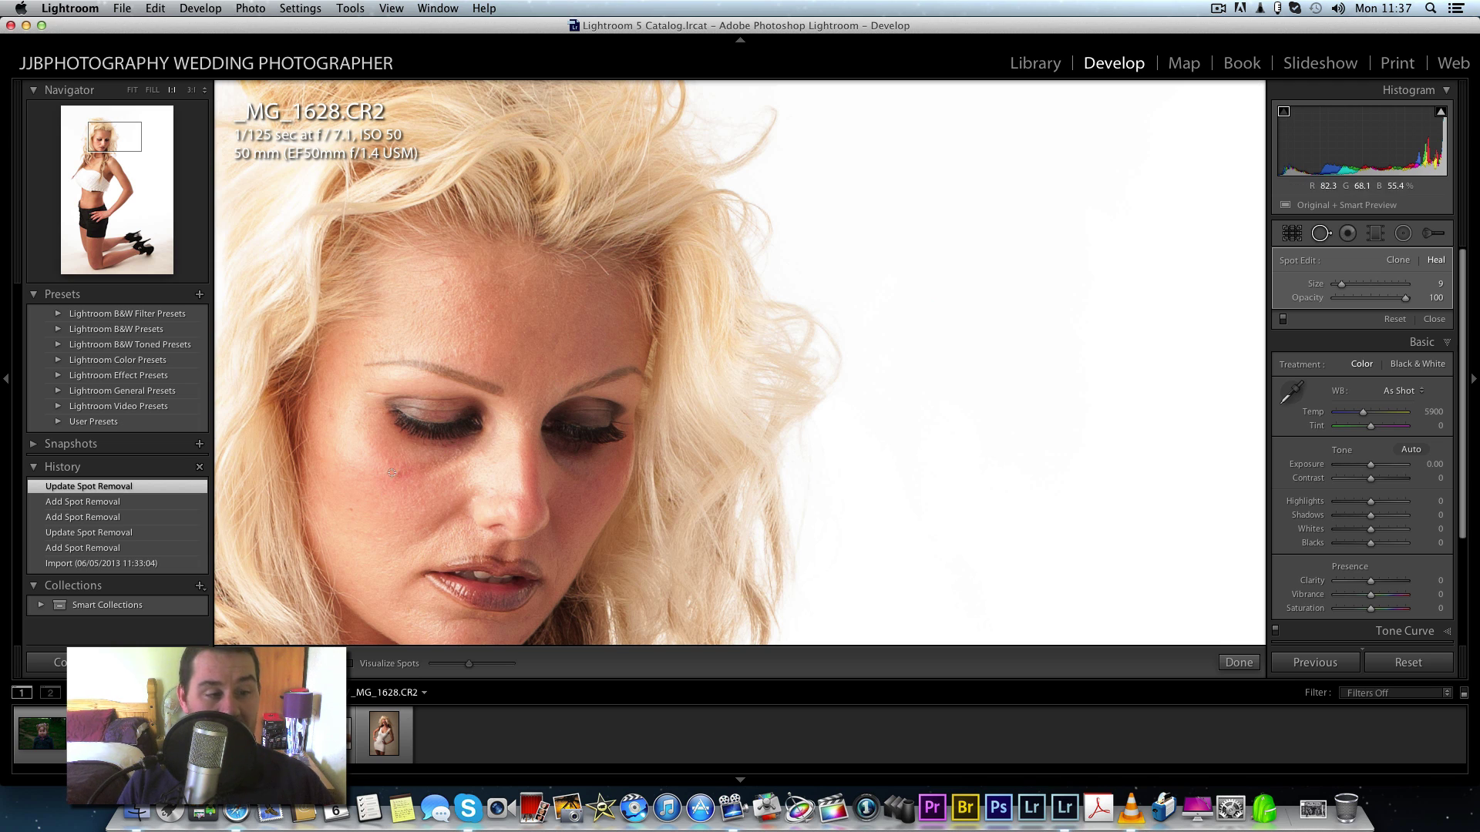
Heal the remaining small blemishes on the cheek, beside the eye and on the upper forehead using brush size 9.
left_click(387, 501)
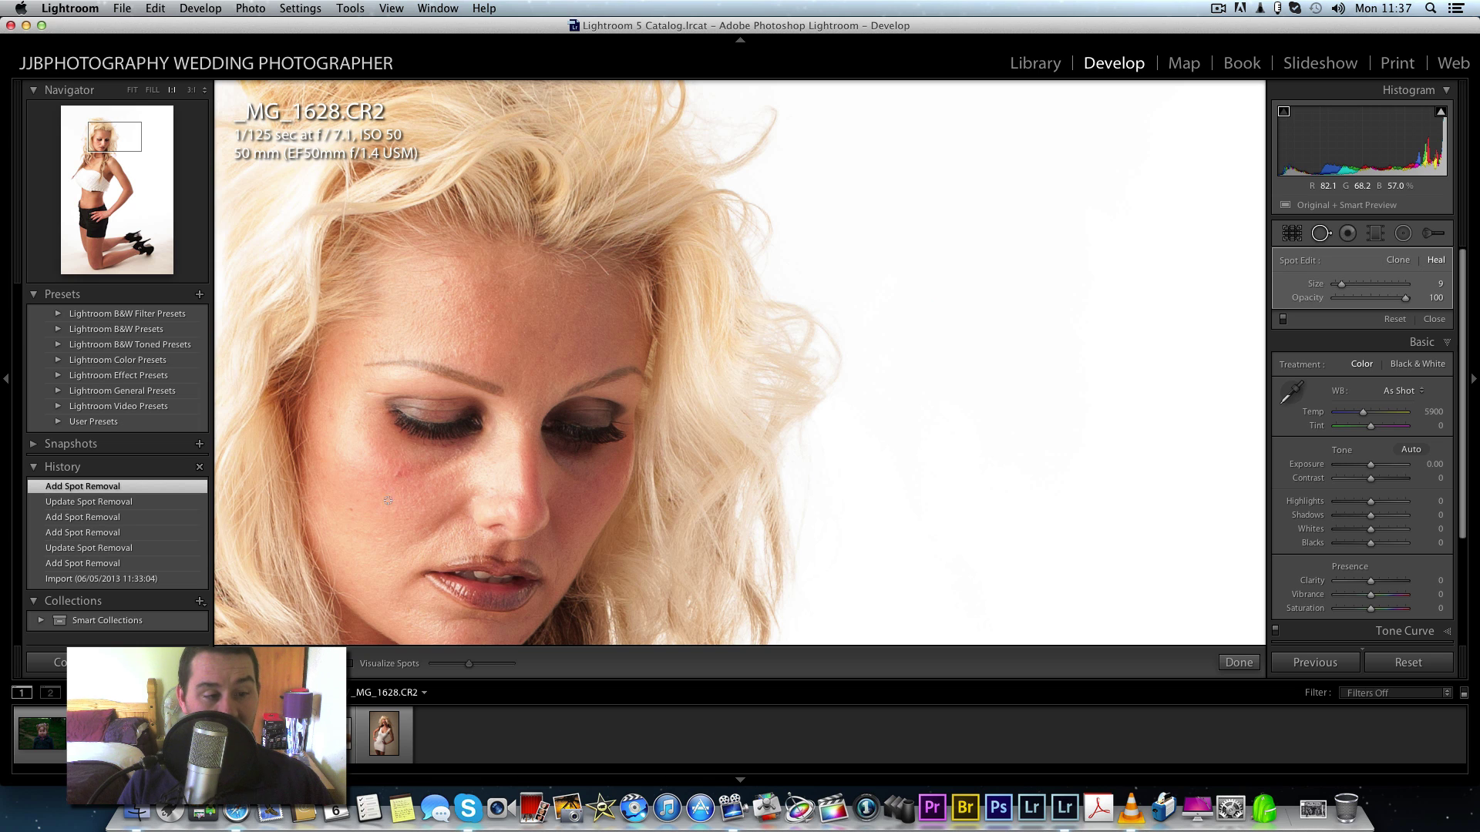
left_click(353, 507)
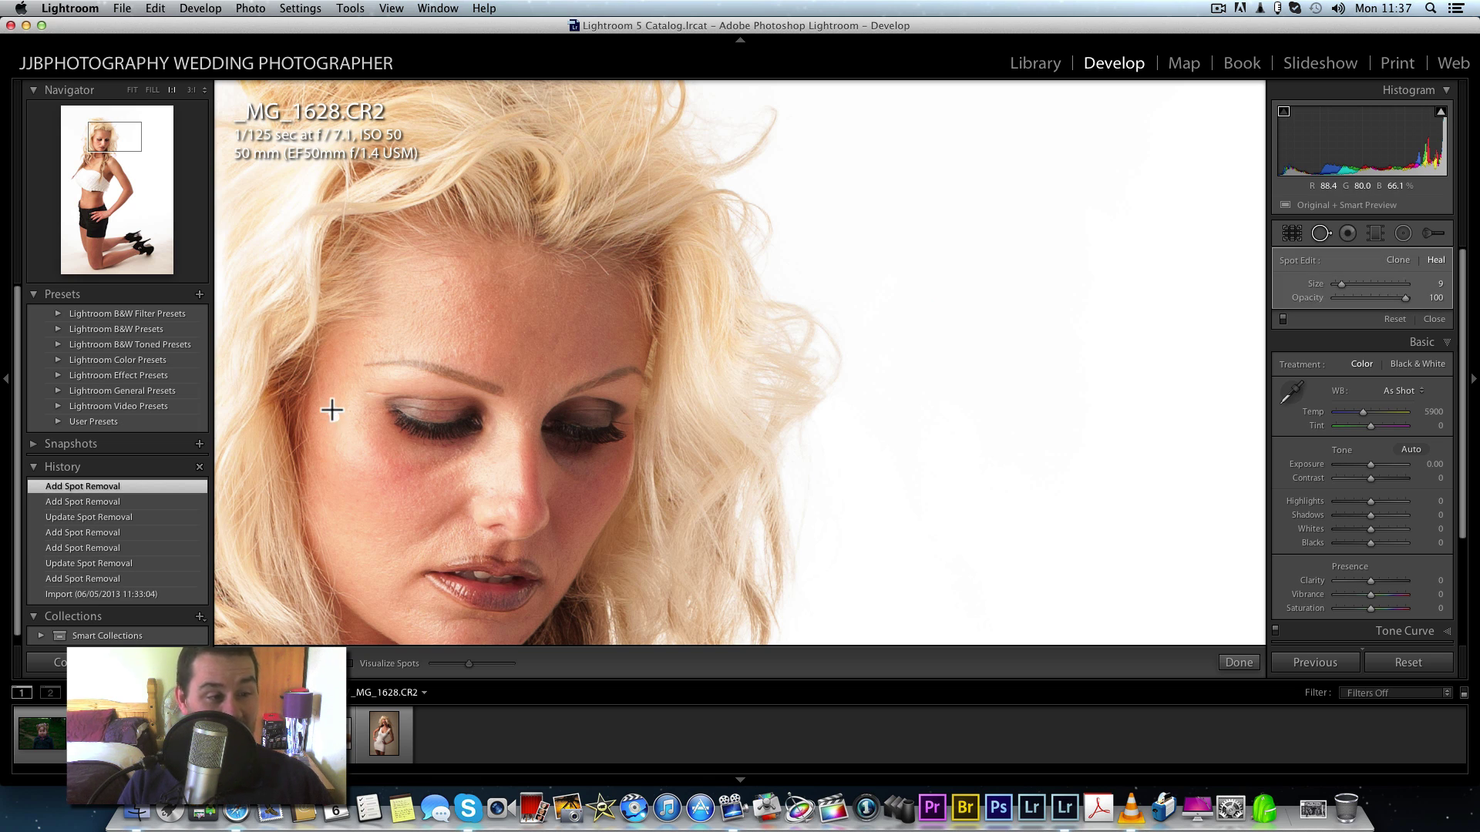
left_click(331, 416)
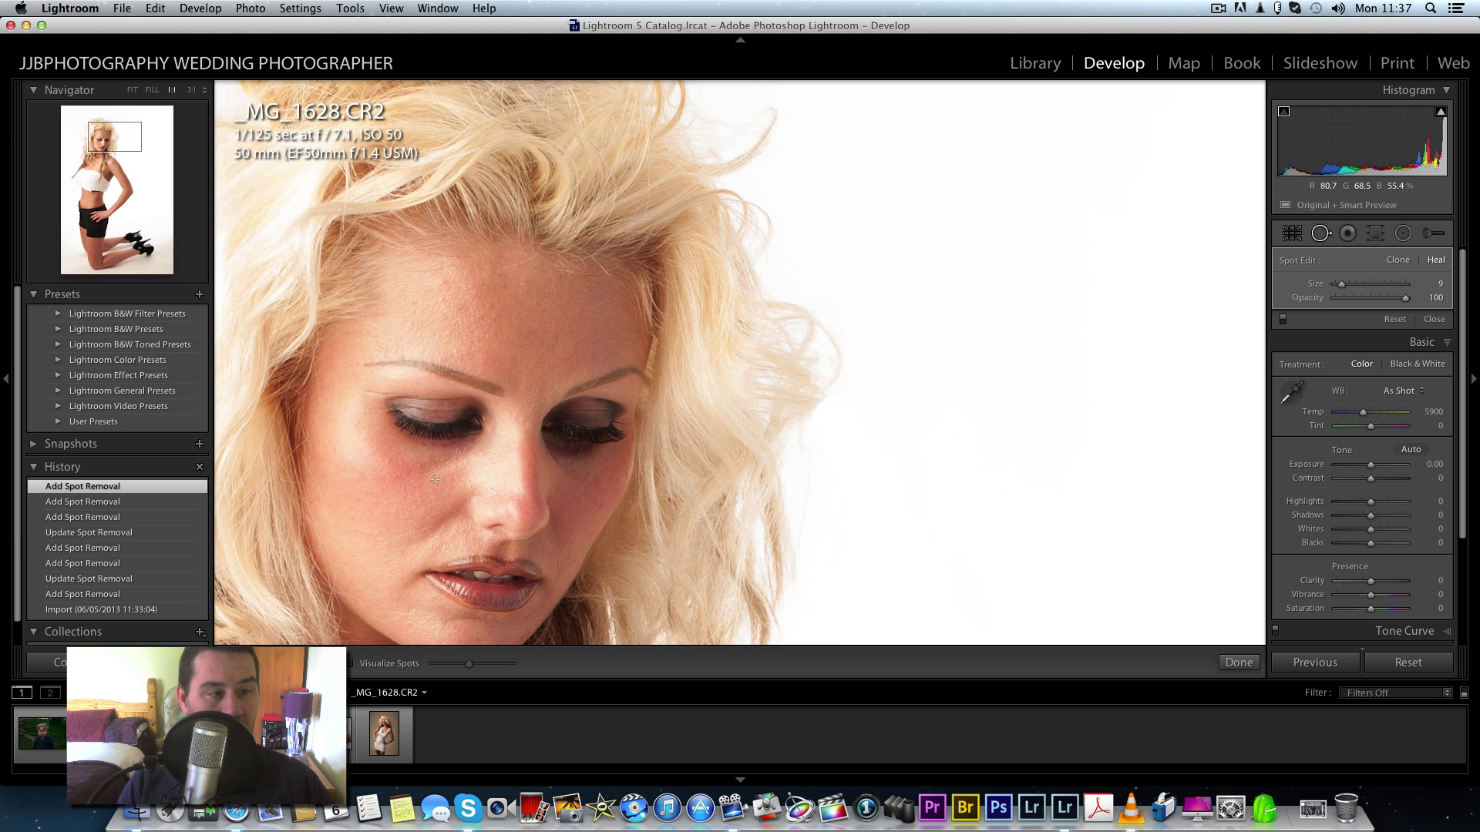
left_click(443, 284)
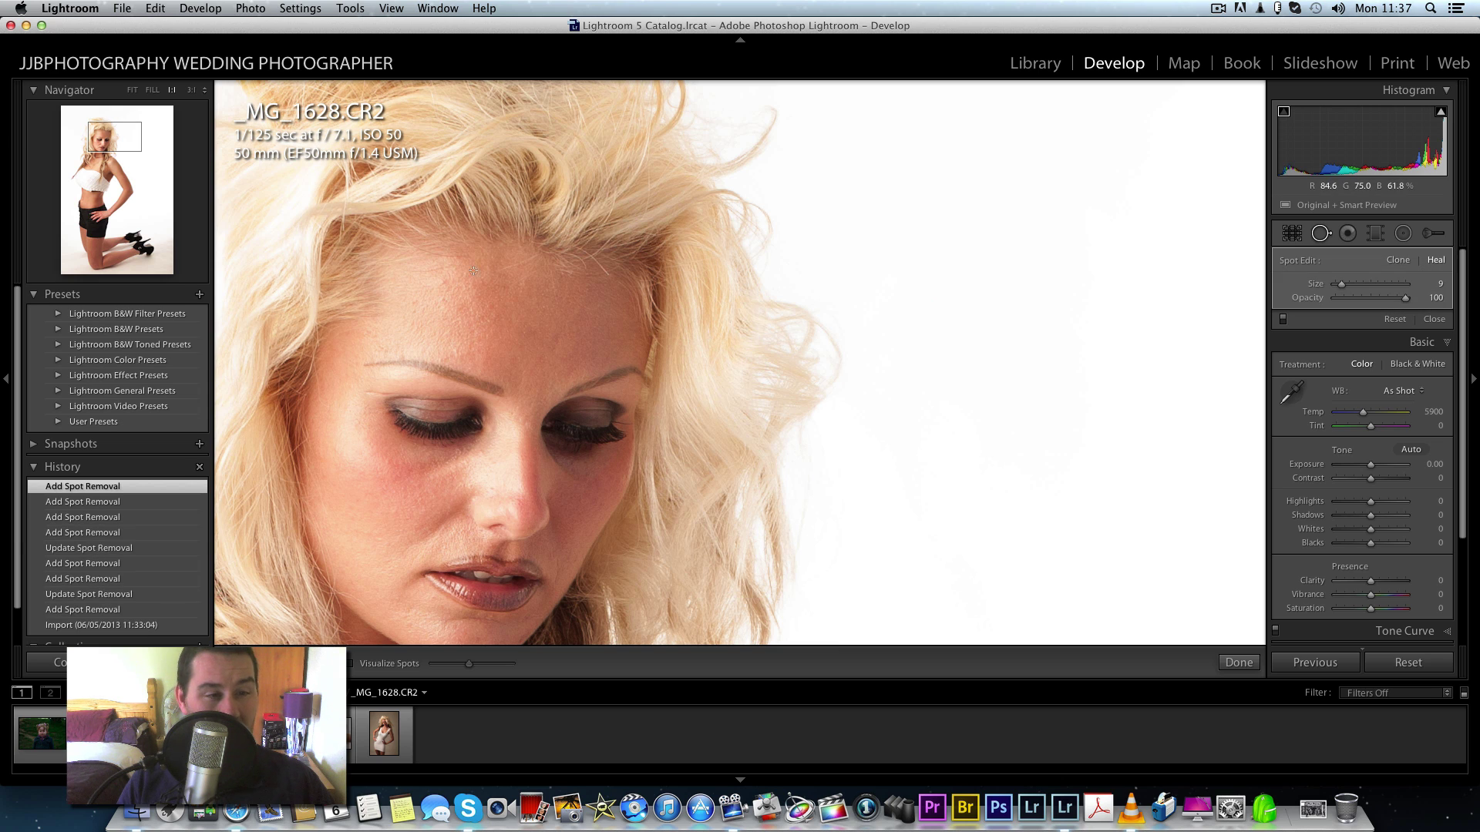
mouse_move(536, 259)
left_mouse_down()
mouse_move(500, 268)
mouse_move(521, 269)
left_mouse_up()
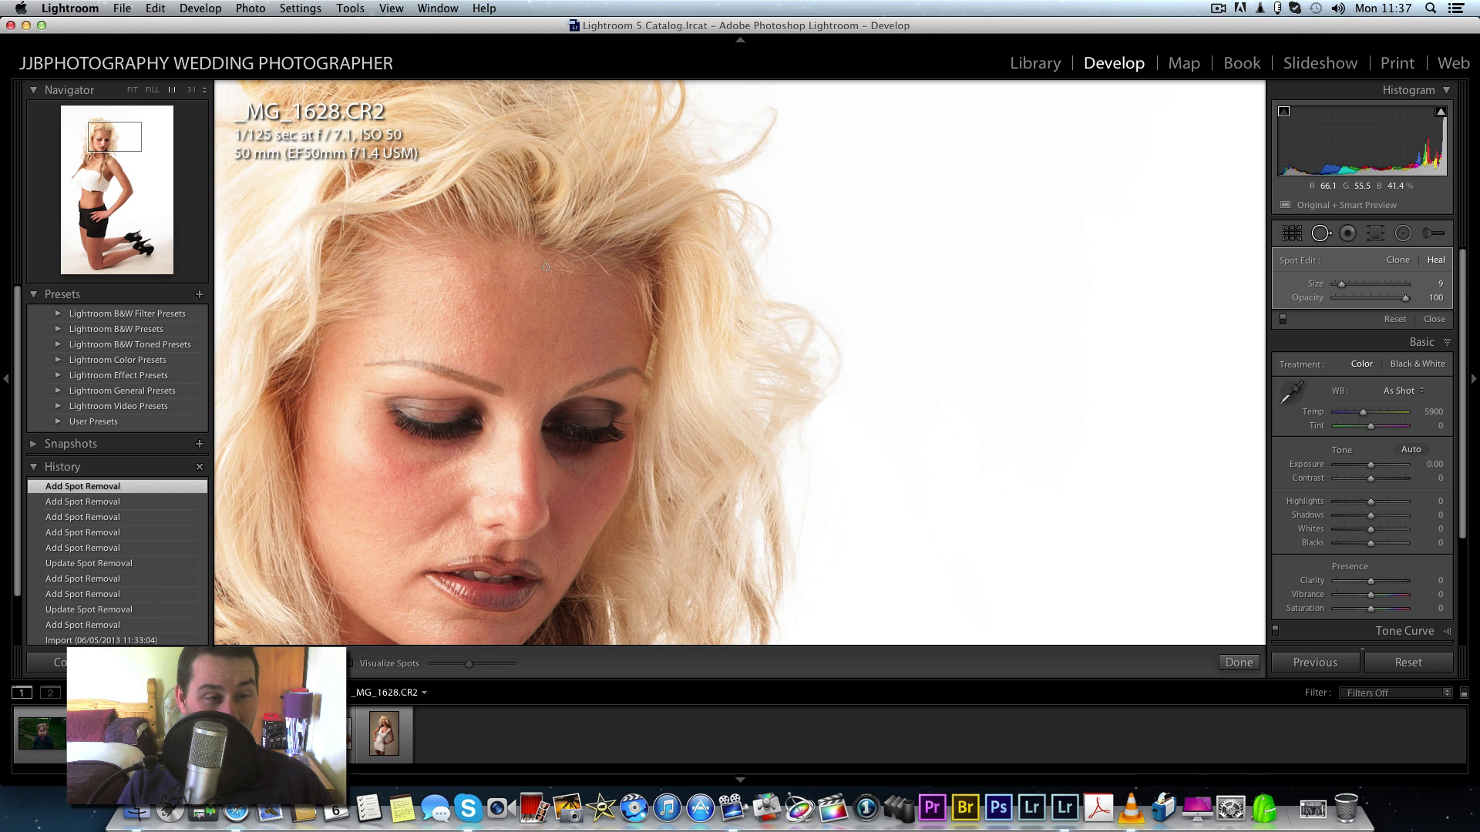
Compare the before and after views of the retouched face, and return to the whole image.
key("backslash")
key("backslash")
key("backslash")
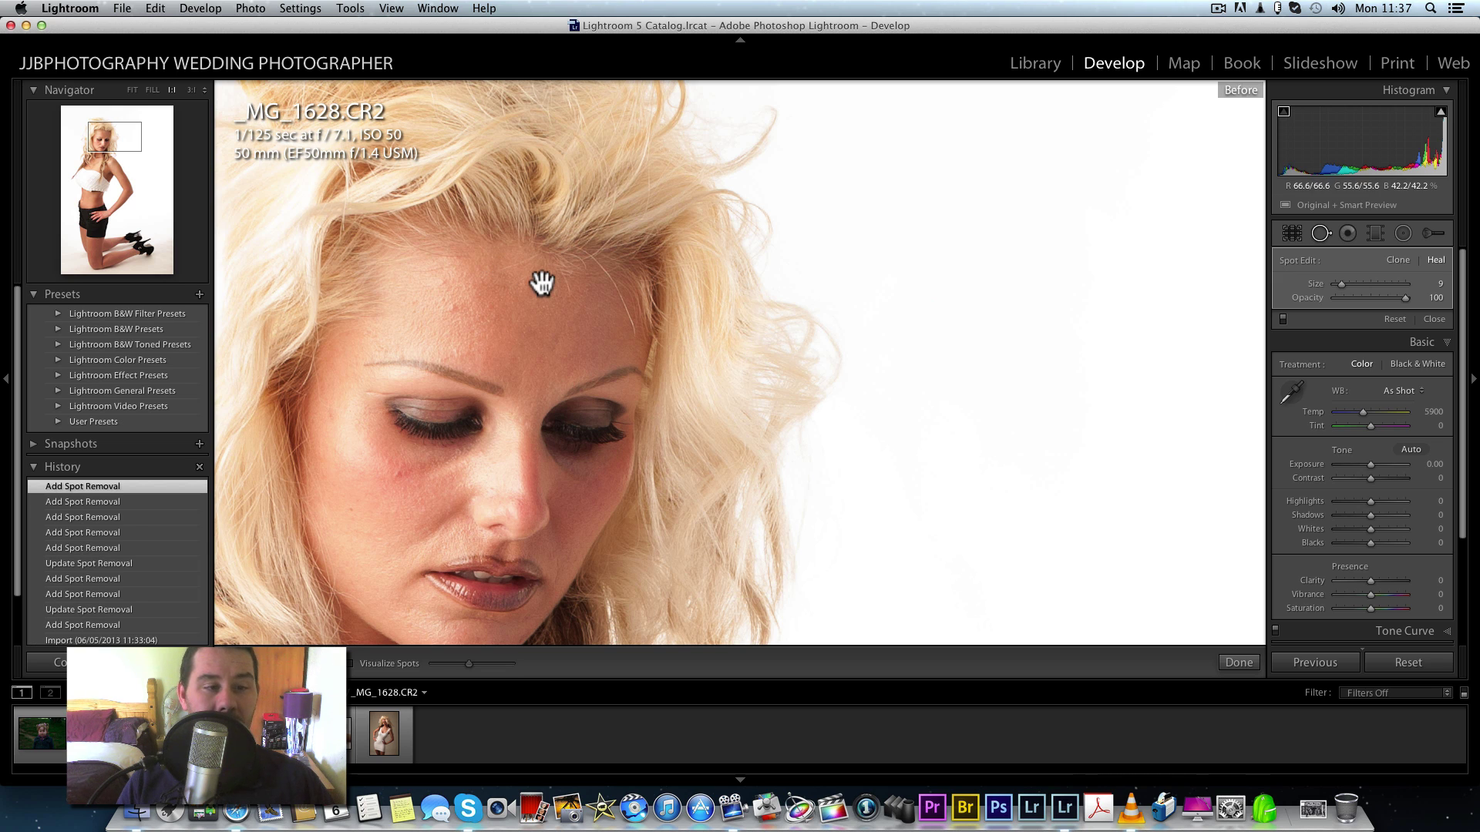
key("backslash")
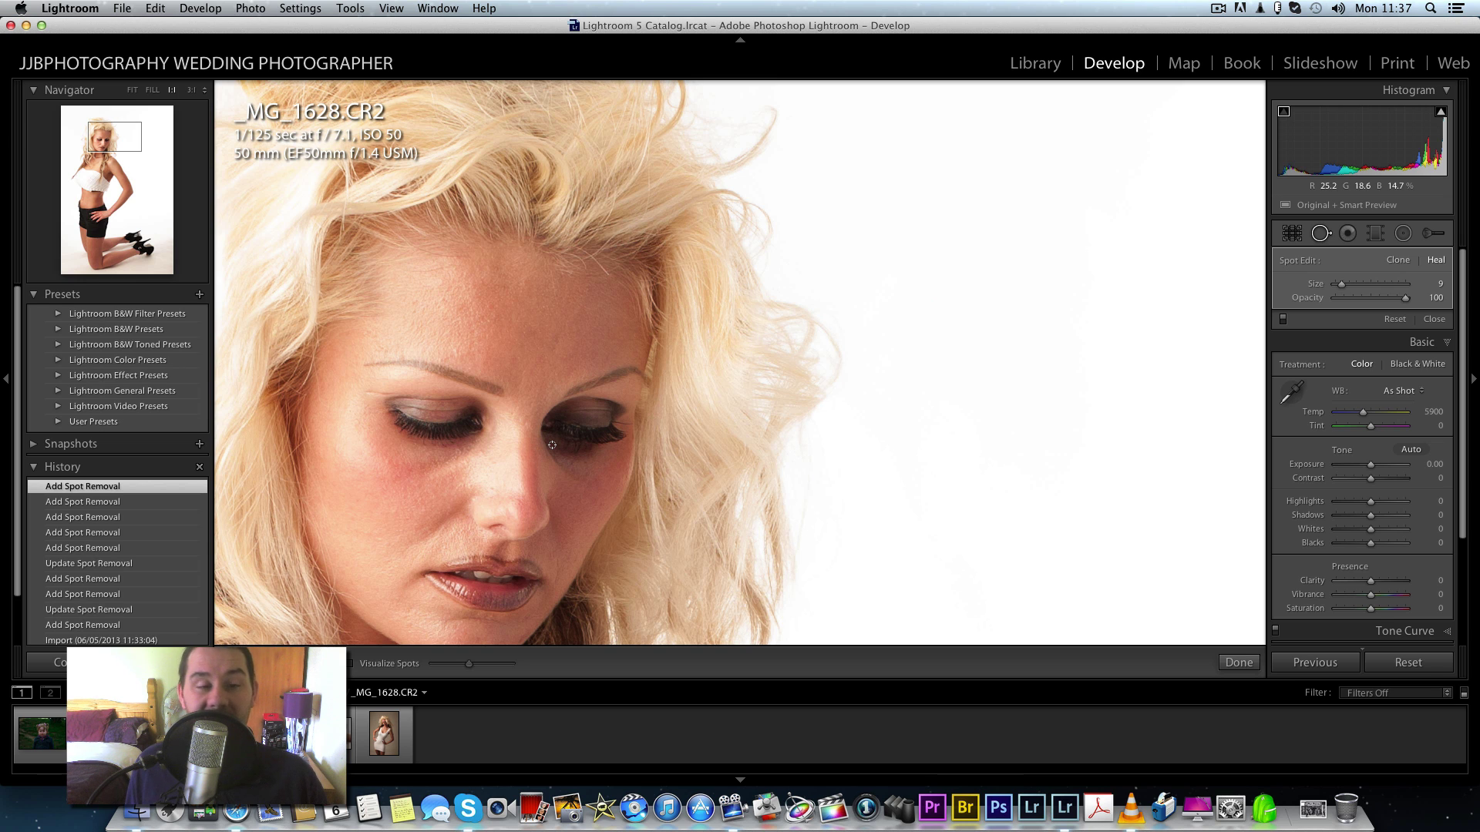
key("z")
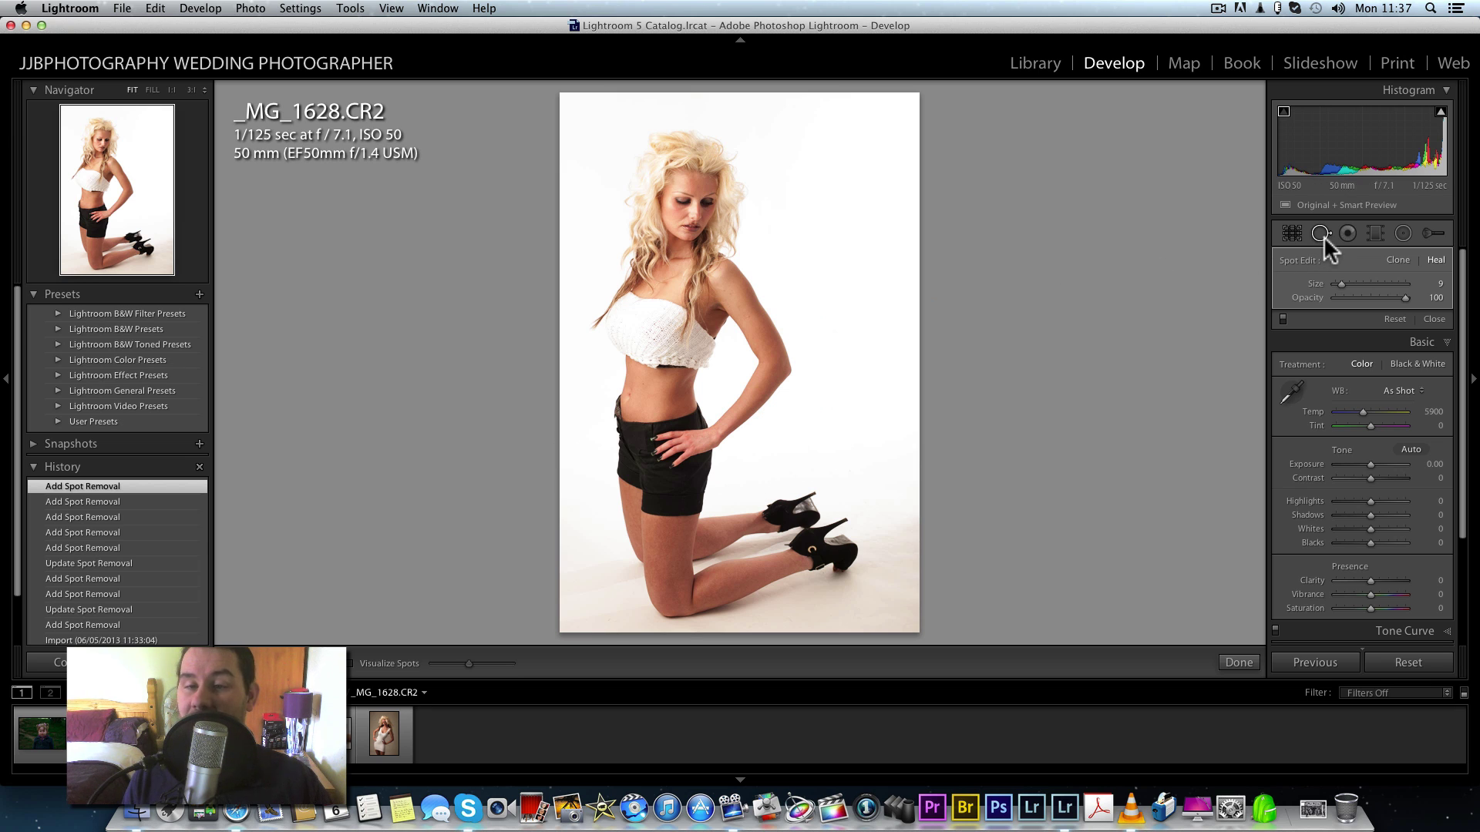
Open _MG_6653.JPG with the Radial Filter active, inspect the child's face up close, and set the new filter's exposure to 1.42.
left_click(1401, 231)
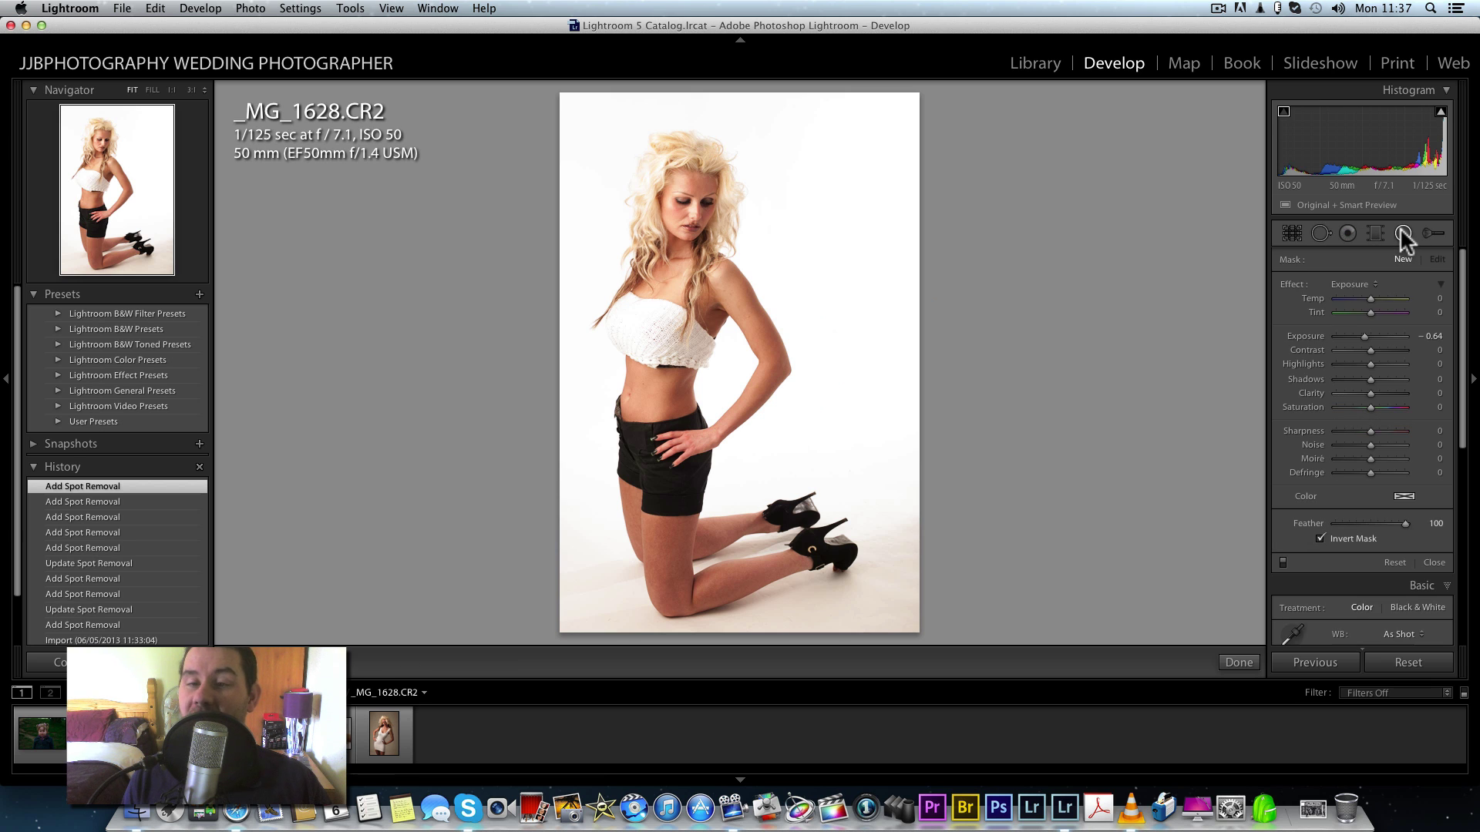
left_click(41, 734)
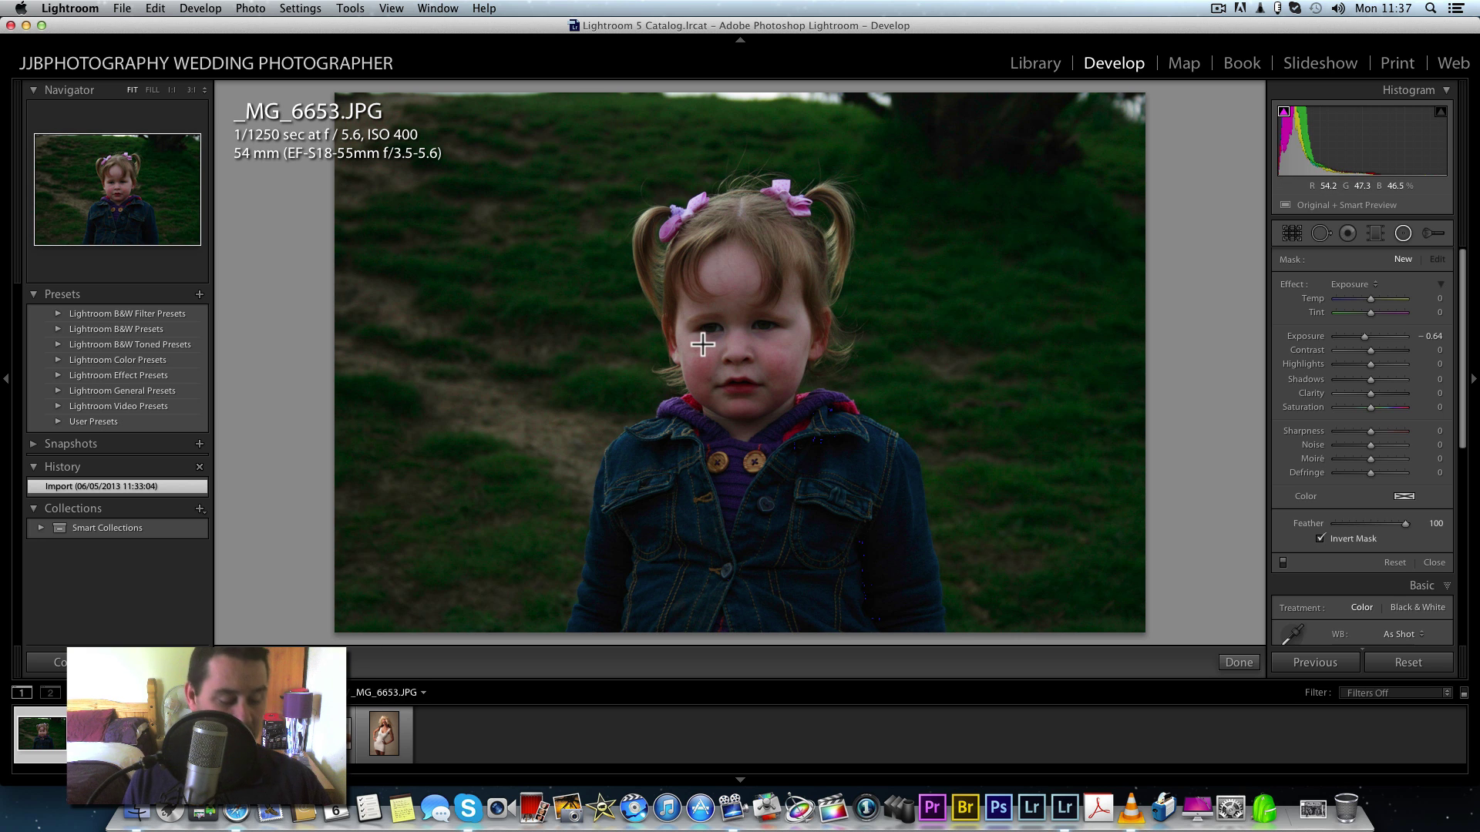
key("z")
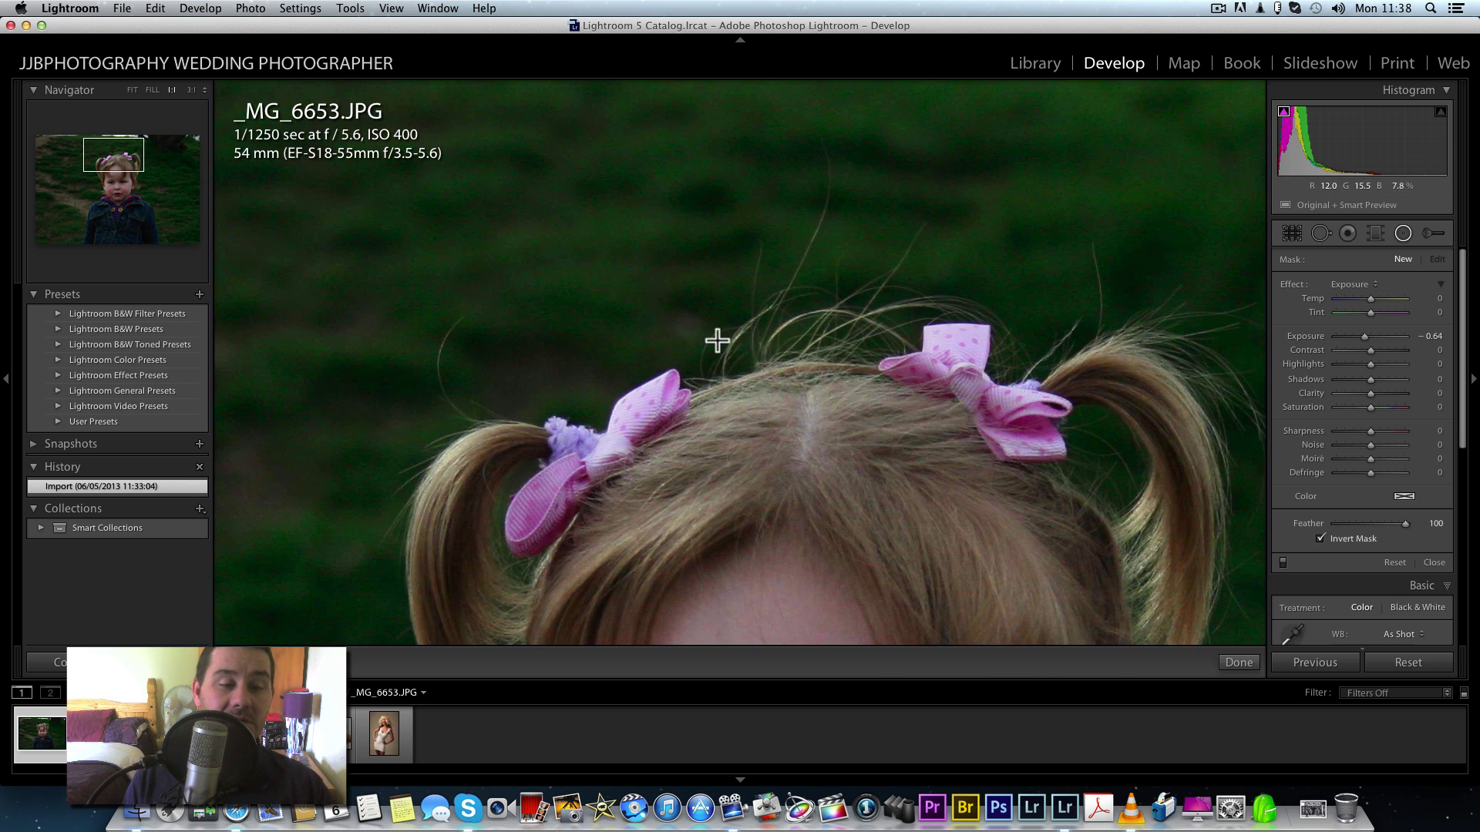
scroll(724, 416, "down", 10)
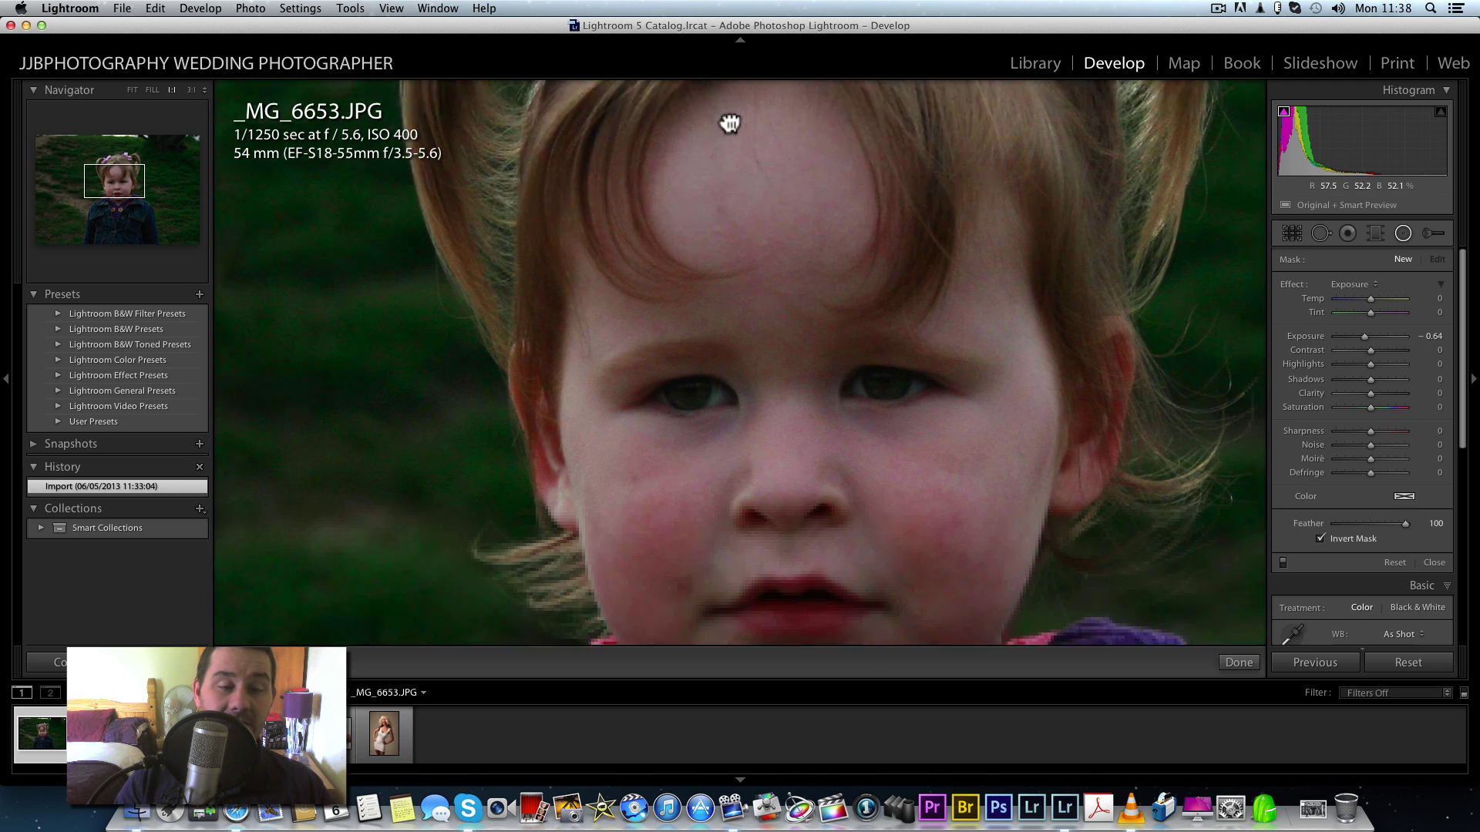
key("z")
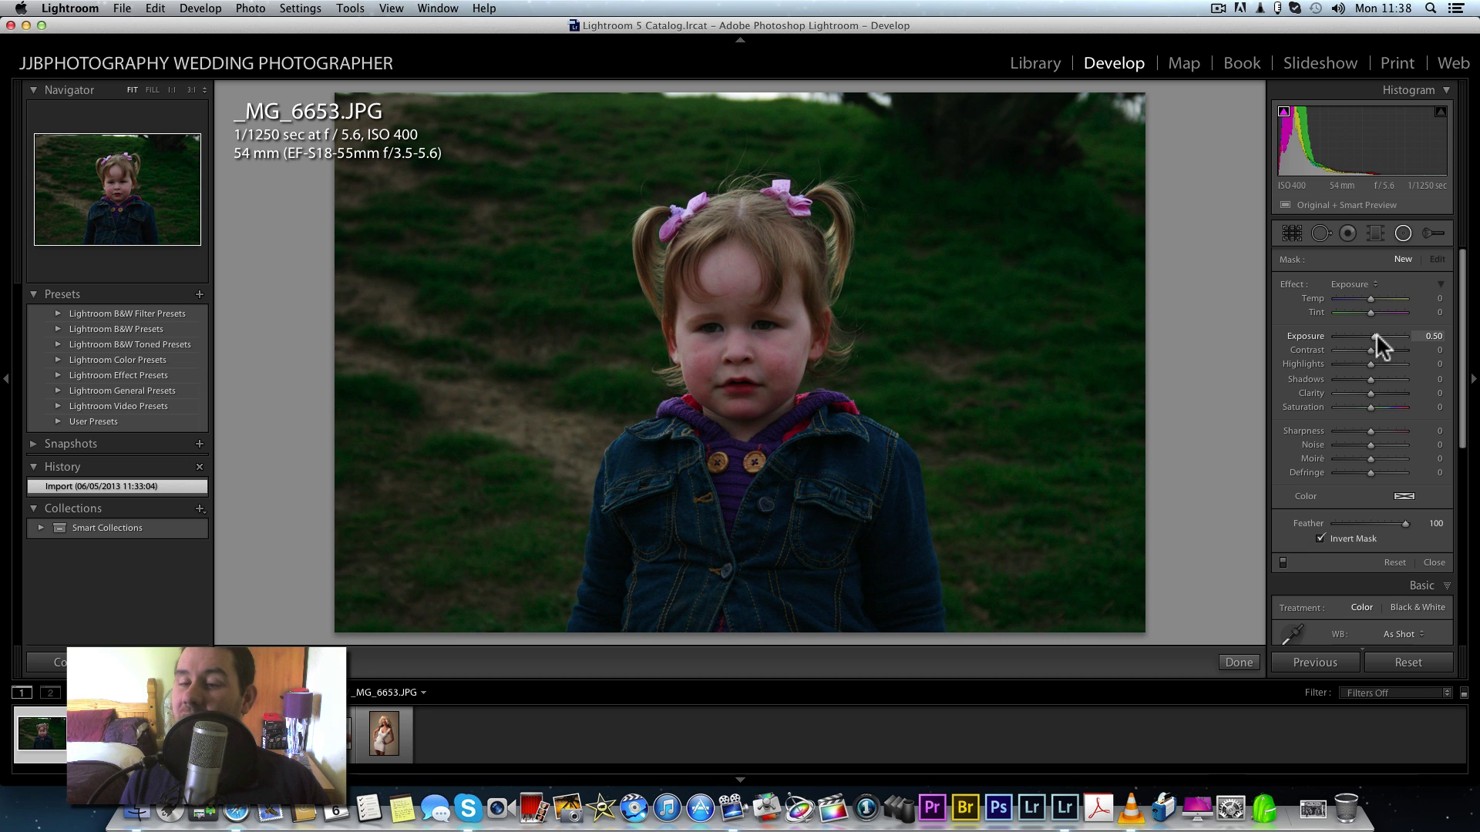
left_click_drag(1383, 333, 1384, 333)
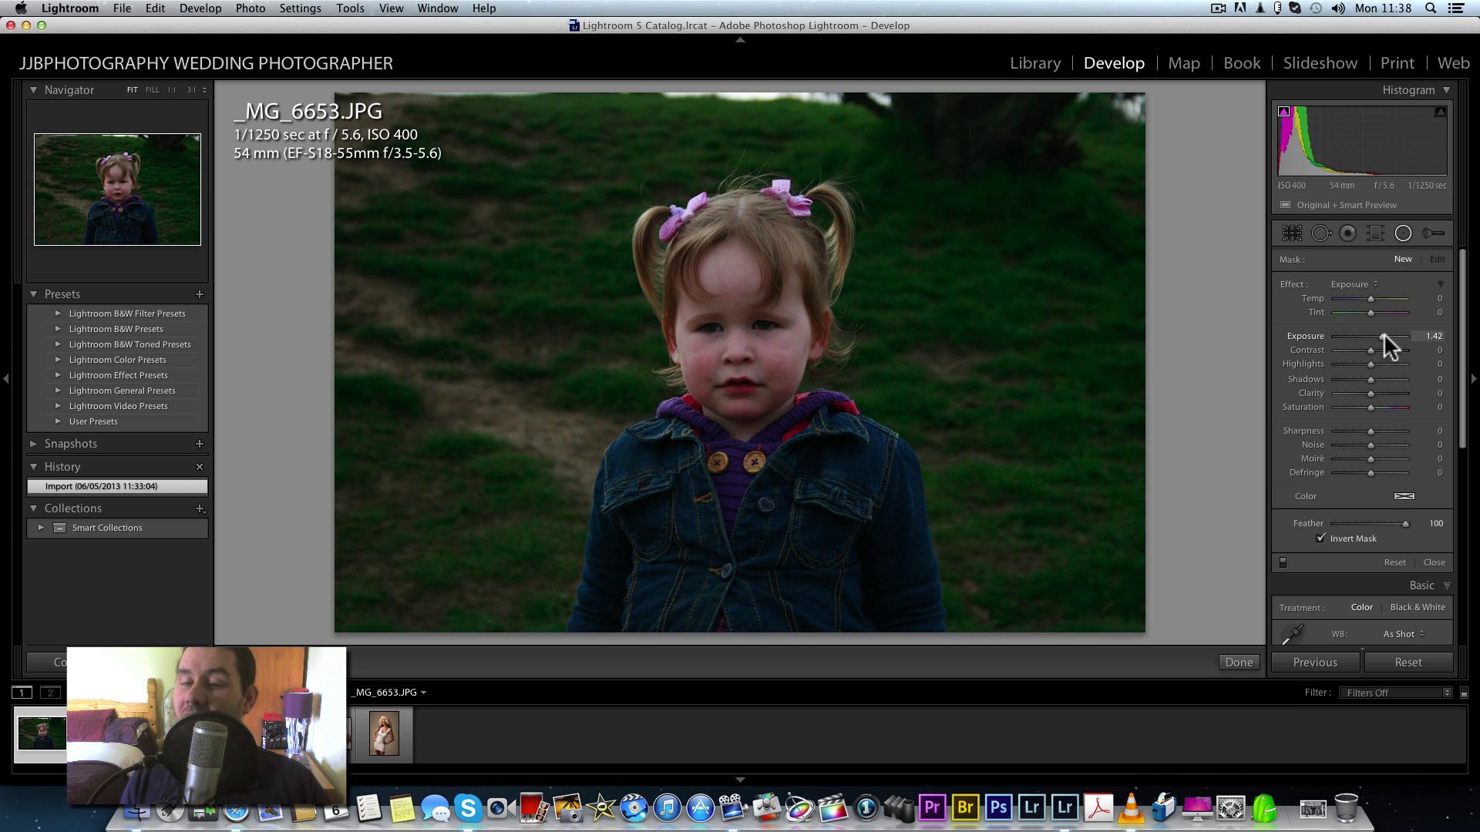
Draw an elliptical Radial Filter over the child's head and upper body, and widen it towards the shoulders.
left_click(1431, 234)
left_click(1407, 230)
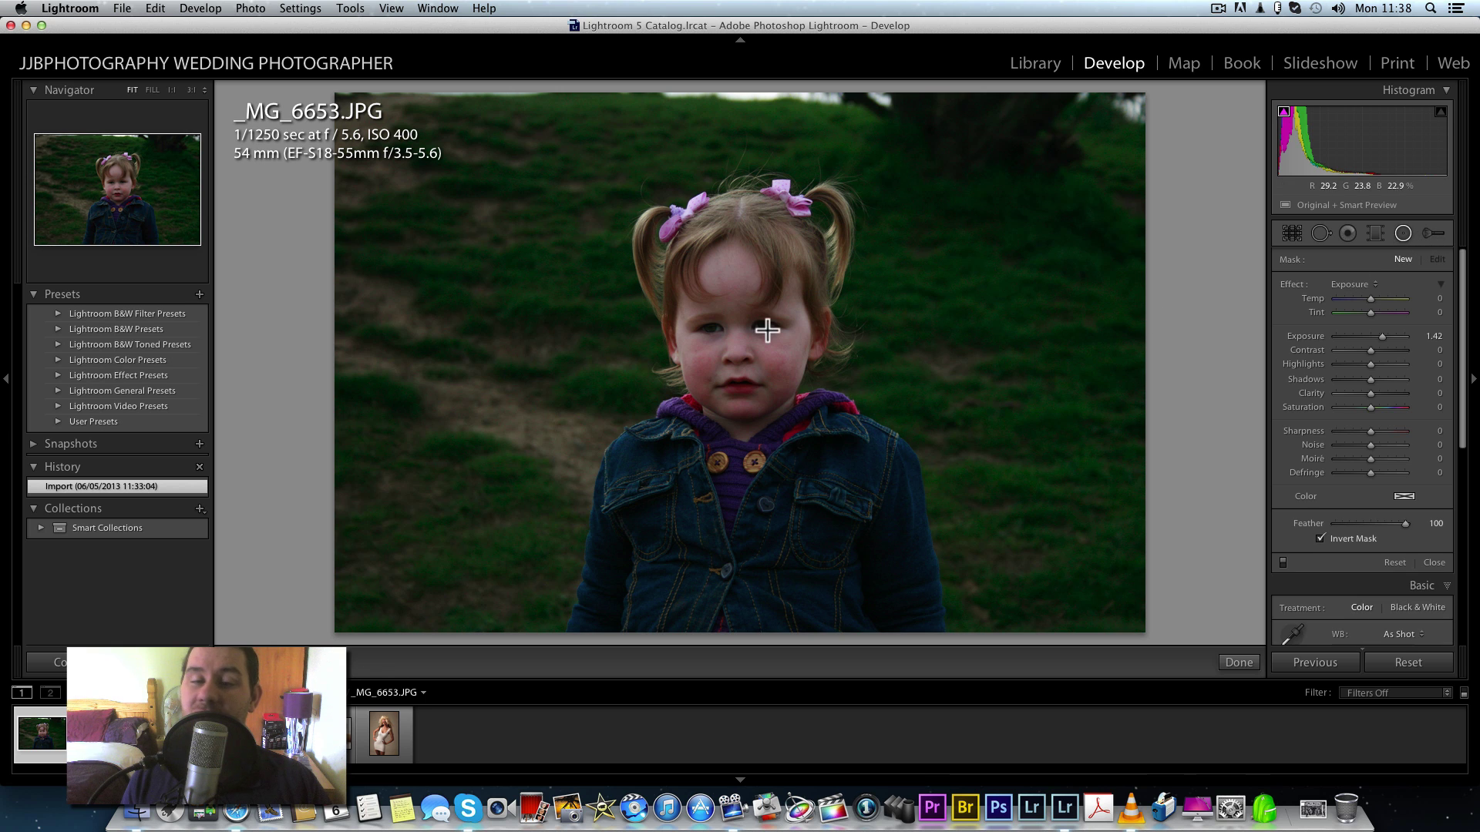
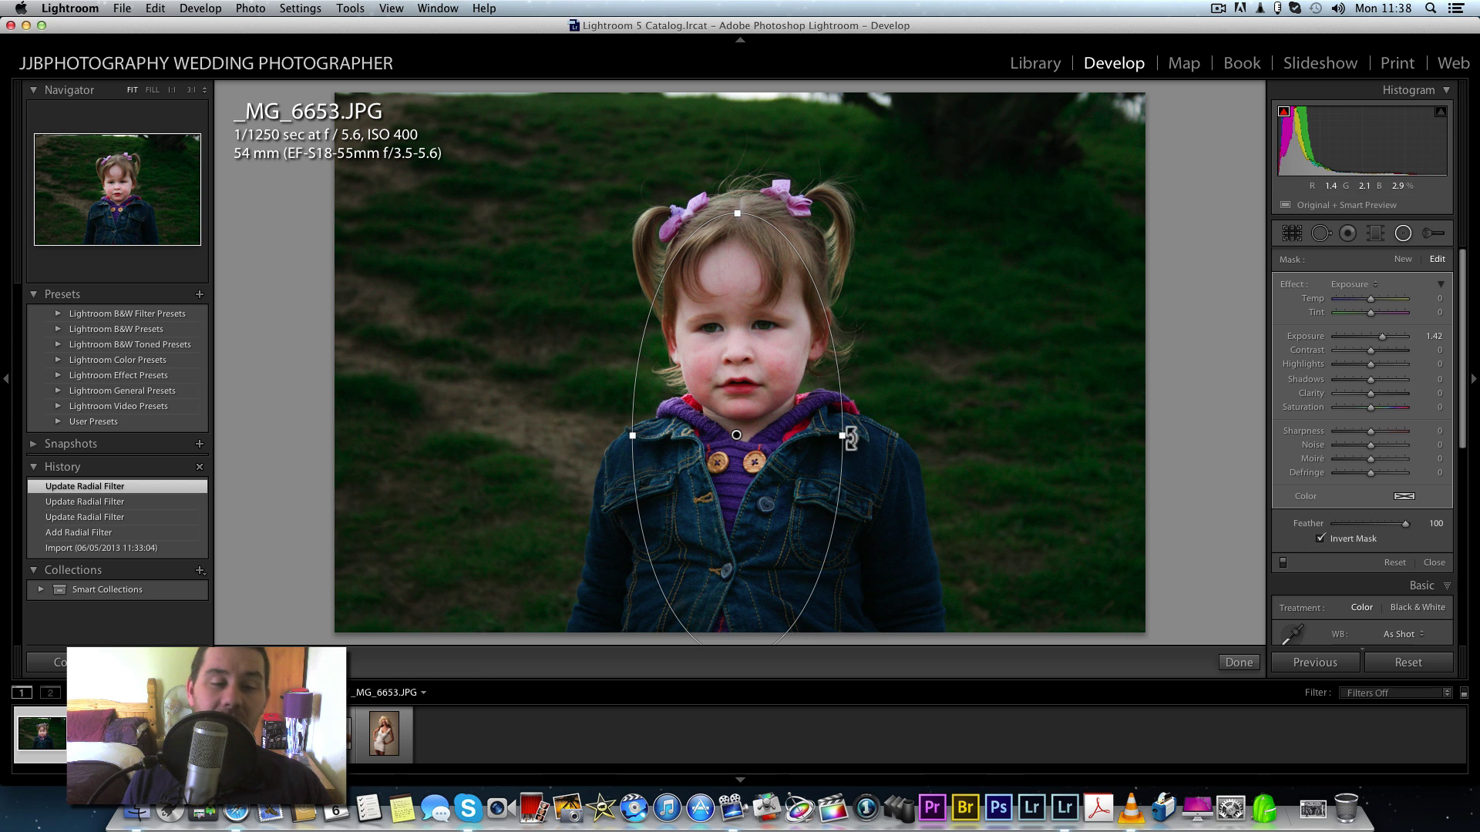
left_click(845, 435)
left_click_drag(846, 434, 884, 449)
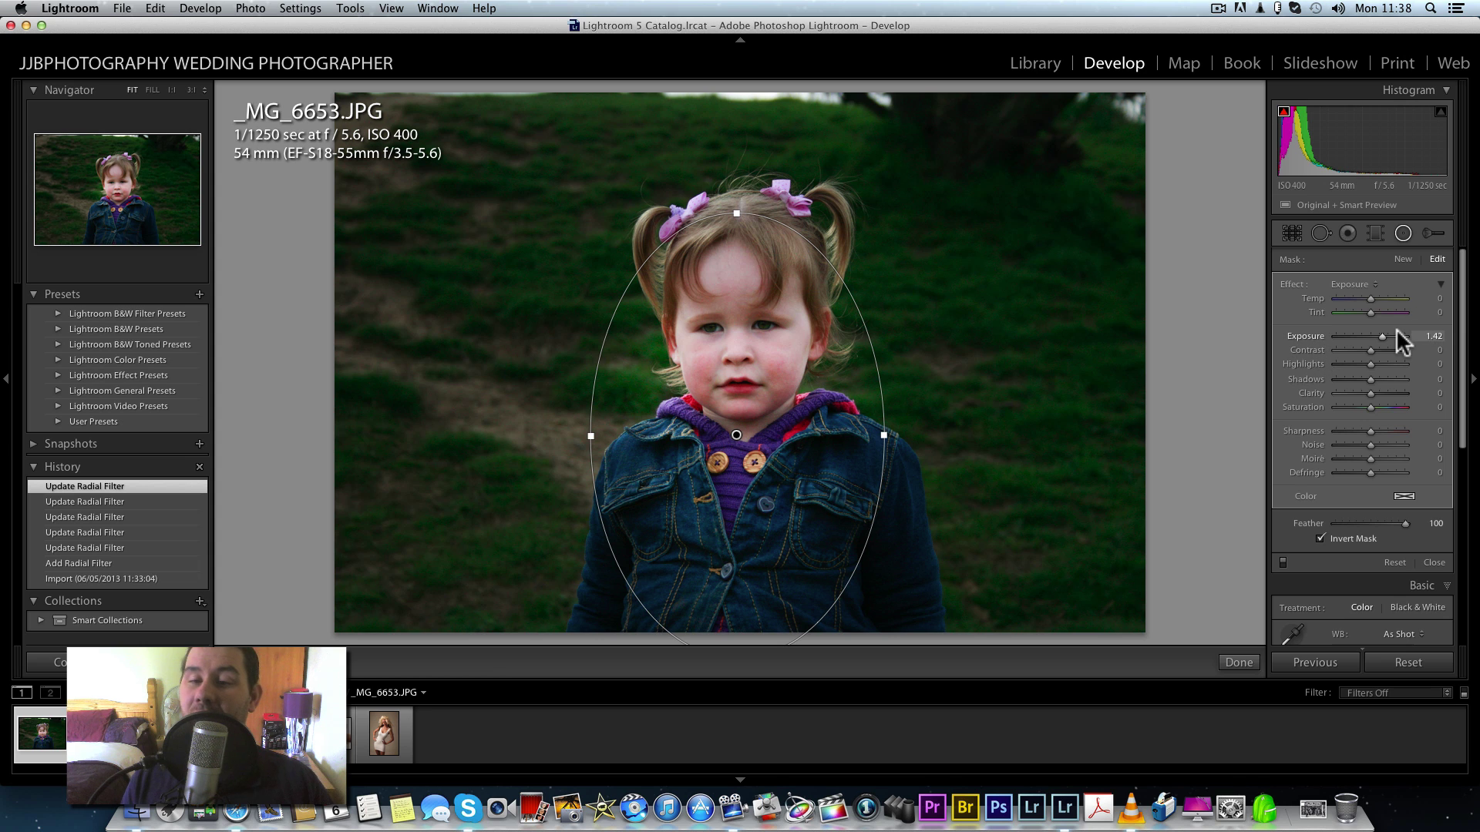
Set the radial filter's exposure to 1.20, shadows to 100, clarity to −4 and temperature to −3.
double_click(1381, 337)
left_click_drag(1375, 337, 1380, 338)
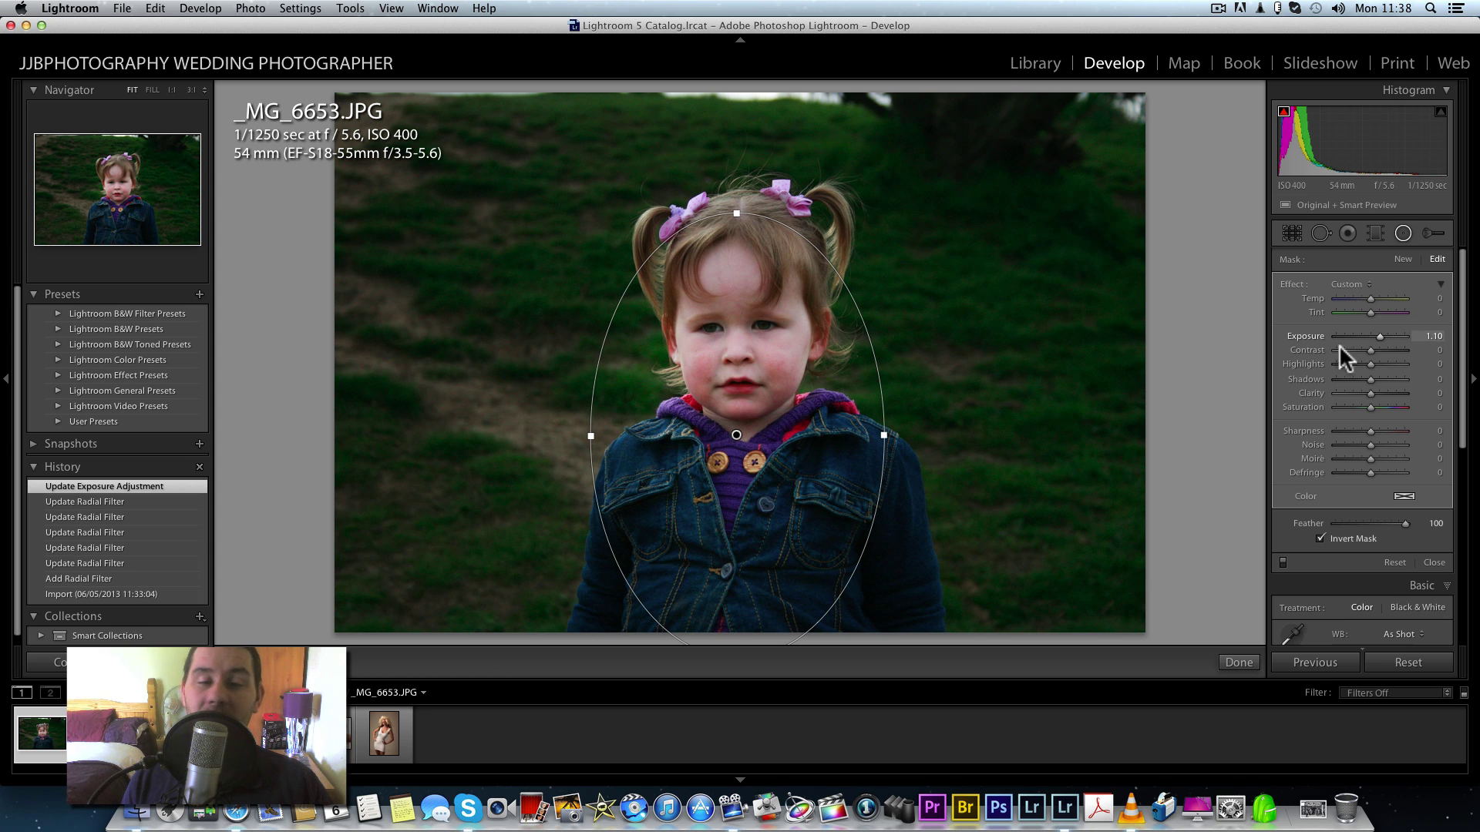
left_click_drag(1363, 393, 1359, 381)
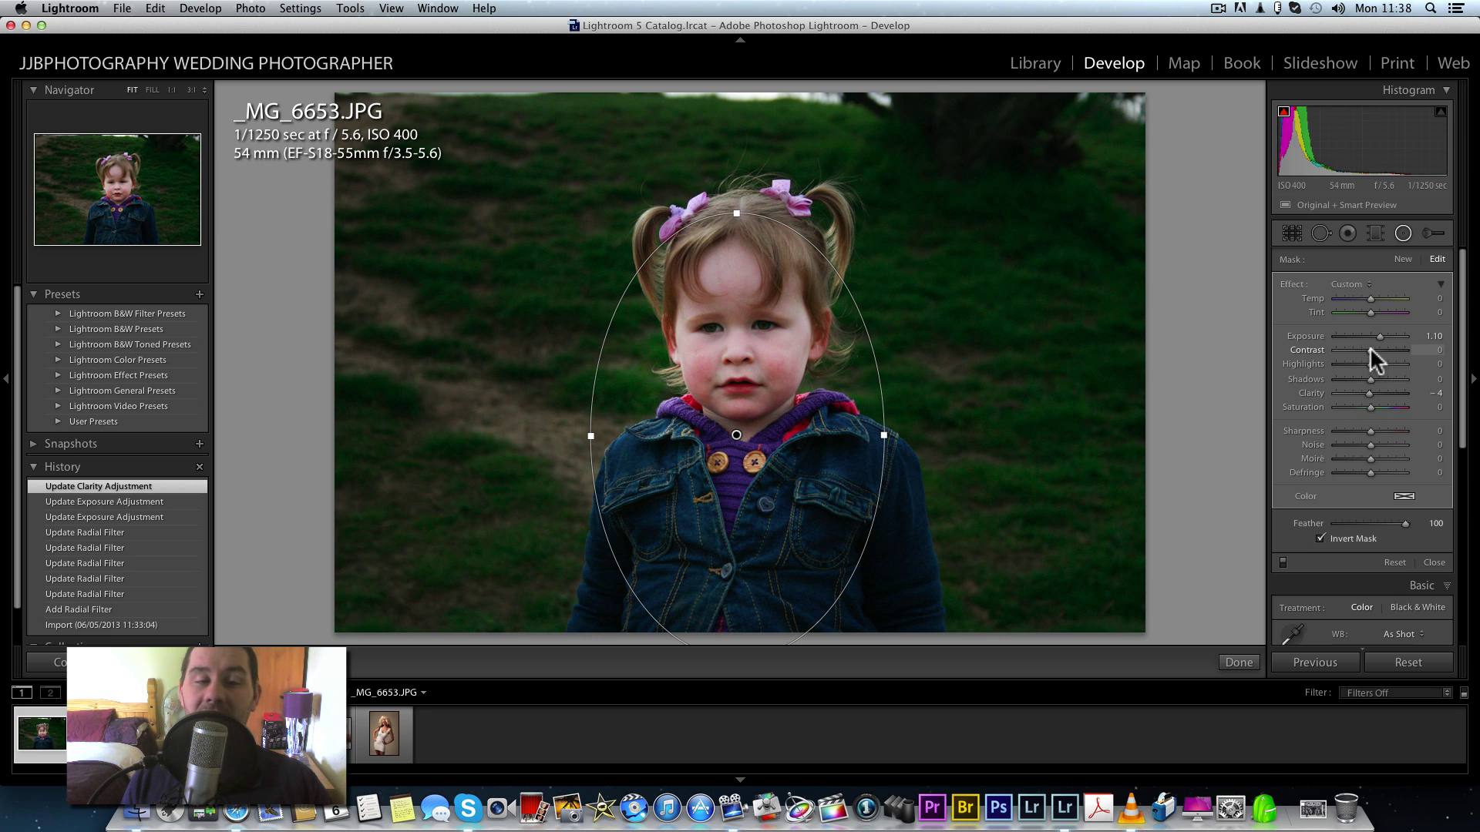
left_click_drag(1370, 378, 1419, 400)
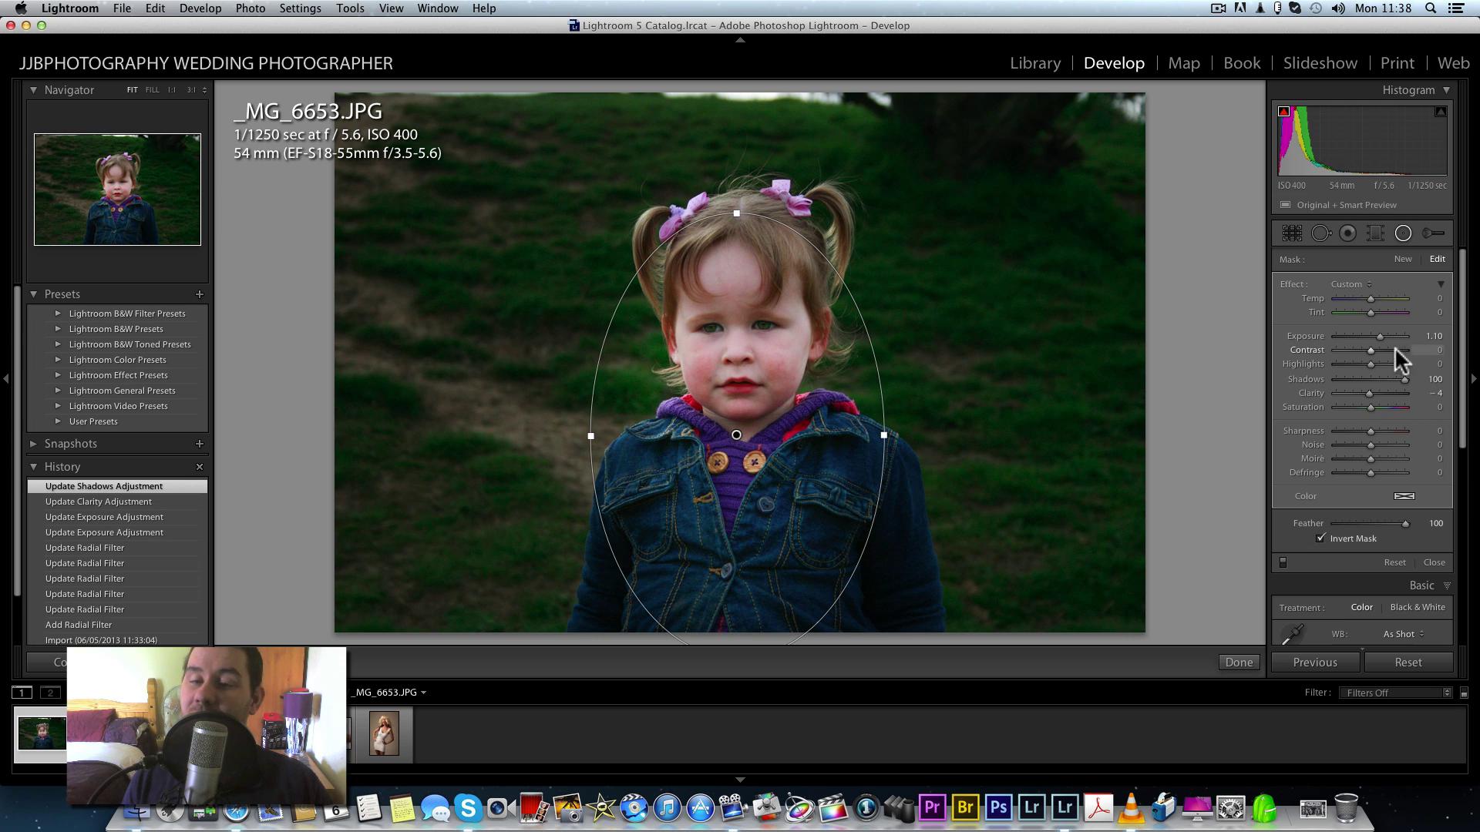
left_click(1384, 334)
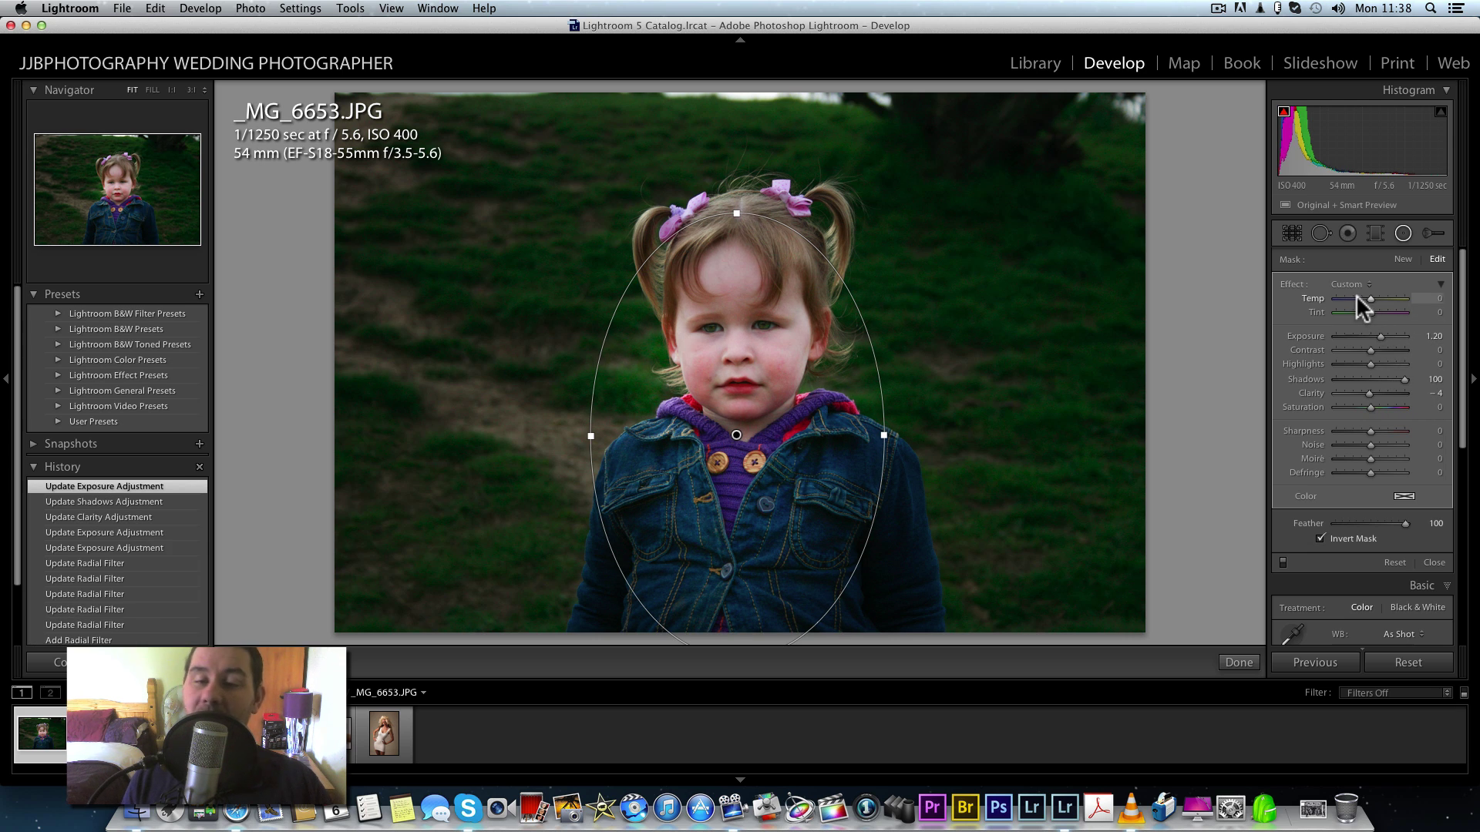
left_click(1359, 298)
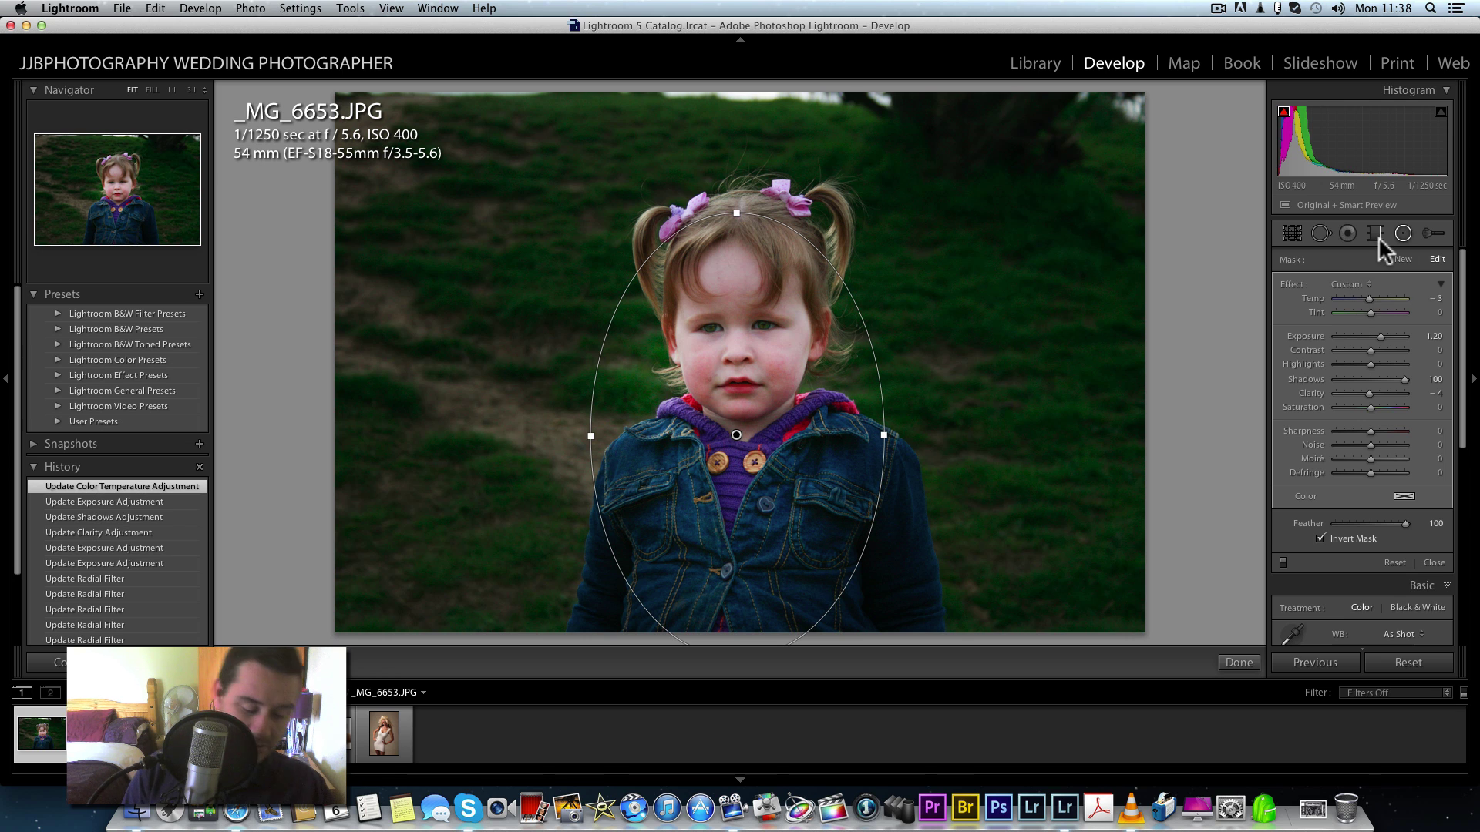
Compare the before and after views of the child's portrait with the radial filter applied.
key("backslash")
key("backslash")
key("backslash")
key("backslash")
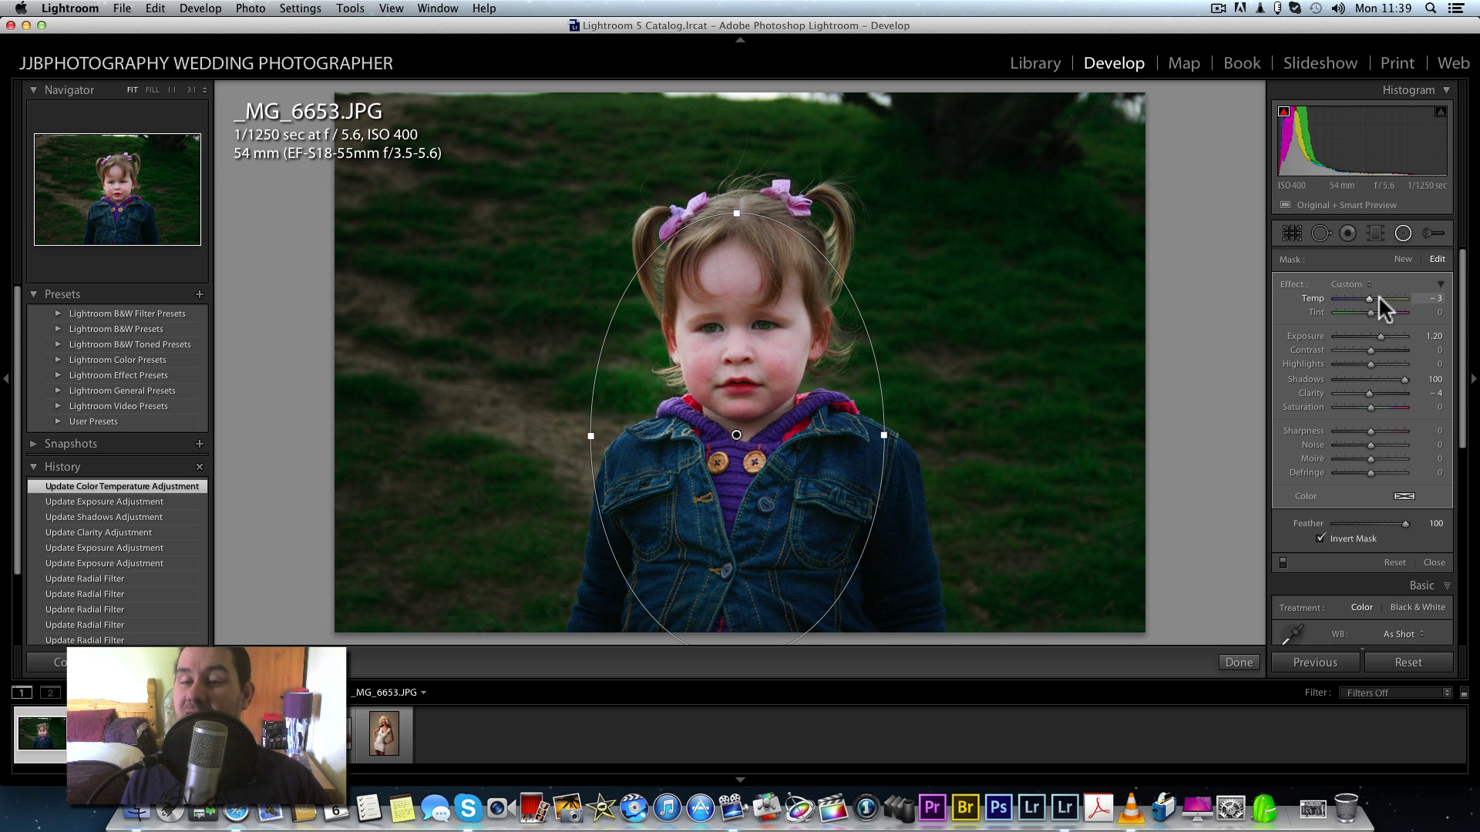
Reset the radial filter's temperature to 0, and set its clarity to −37, tint to −2 and noise to 81.
mouse_move(1367, 299)
left_mouse_down()
mouse_move(1301, 299)
mouse_move(1407, 313)
mouse_move(1365, 302)
left_mouse_up()
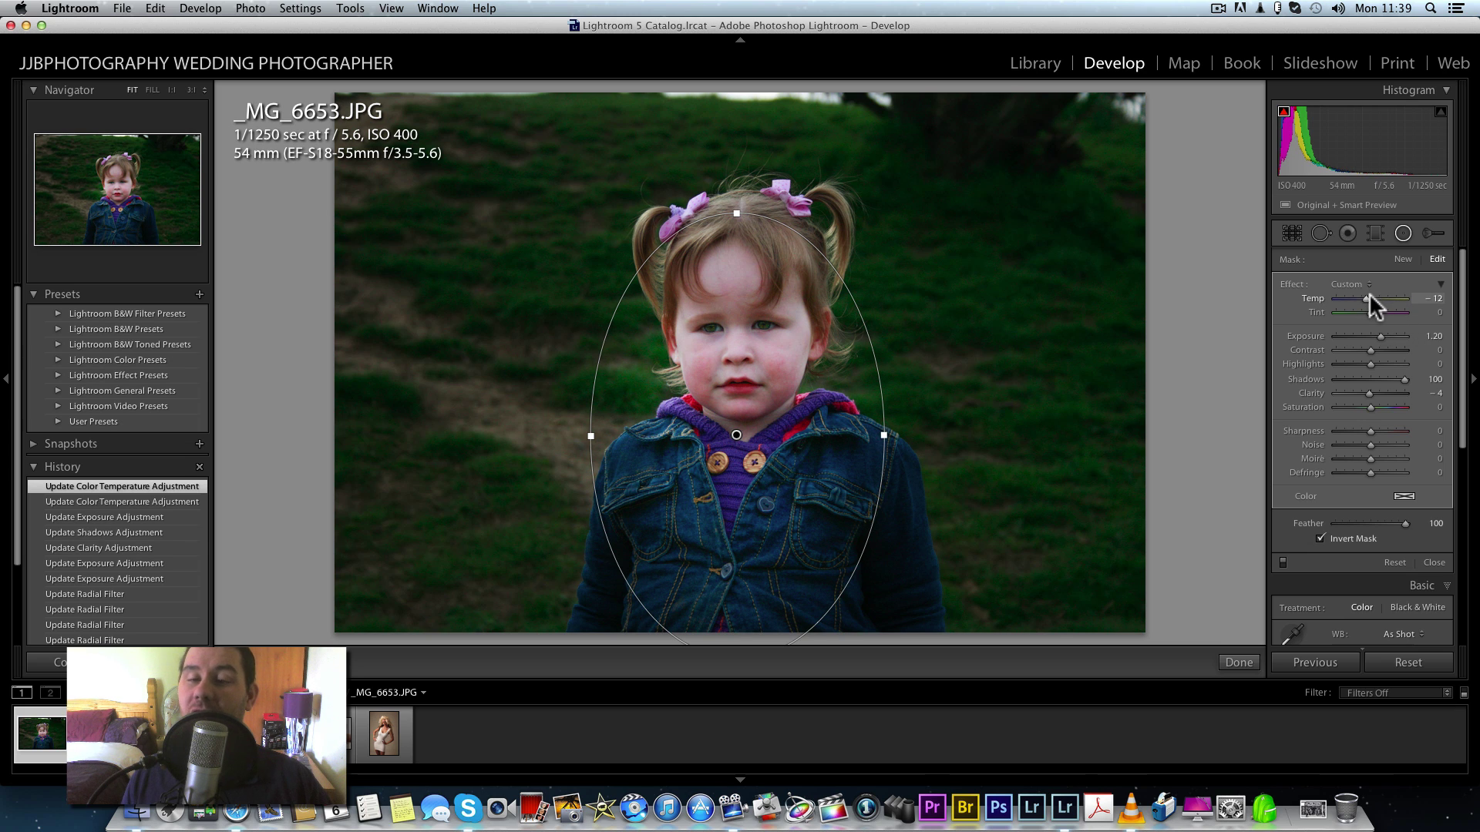
double_click(1368, 298)
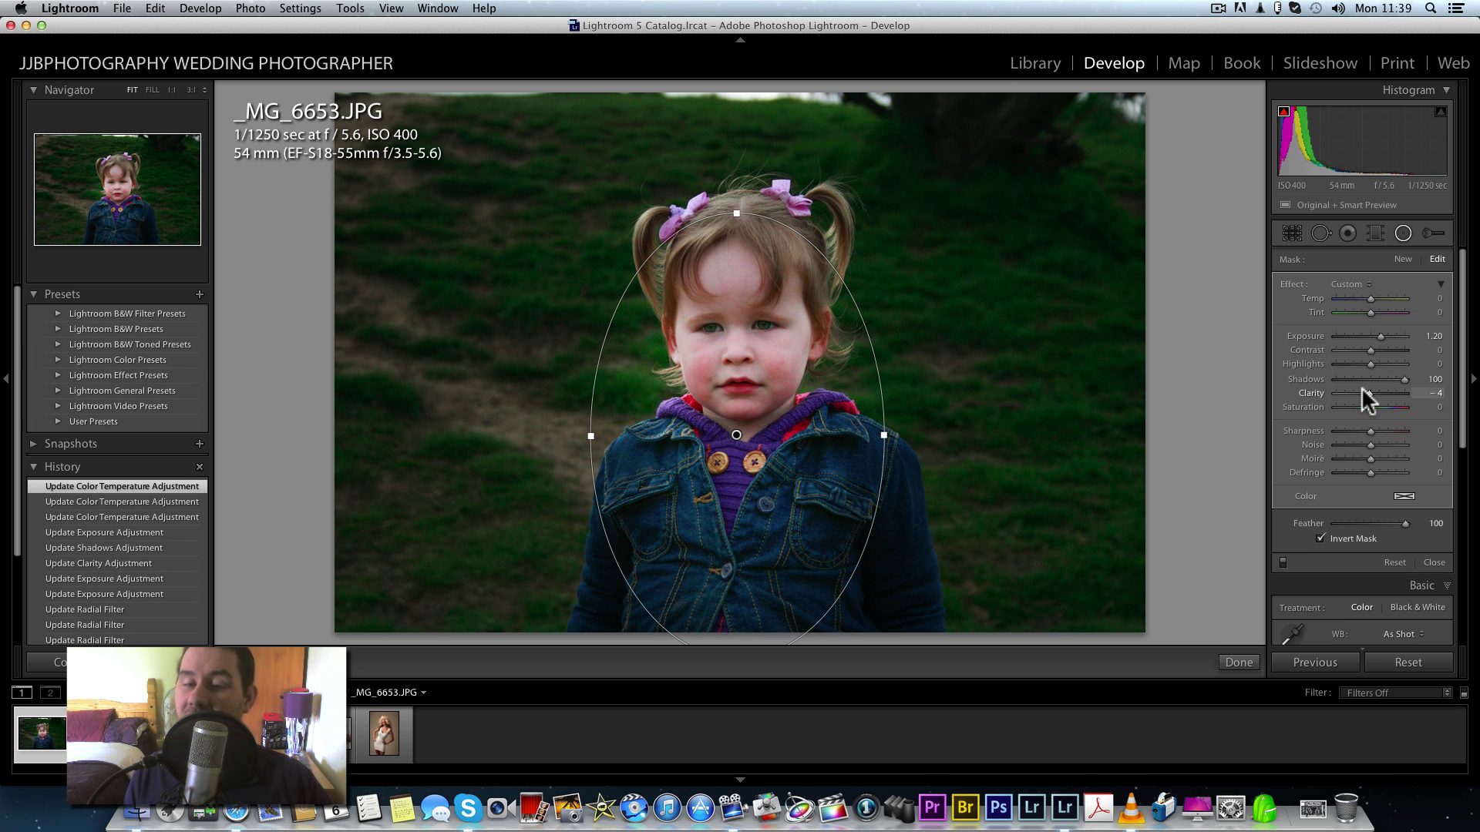
mouse_move(1366, 390)
left_mouse_down()
mouse_move(1307, 390)
mouse_move(1447, 422)
mouse_move(1310, 399)
mouse_move(1355, 399)
left_mouse_up()
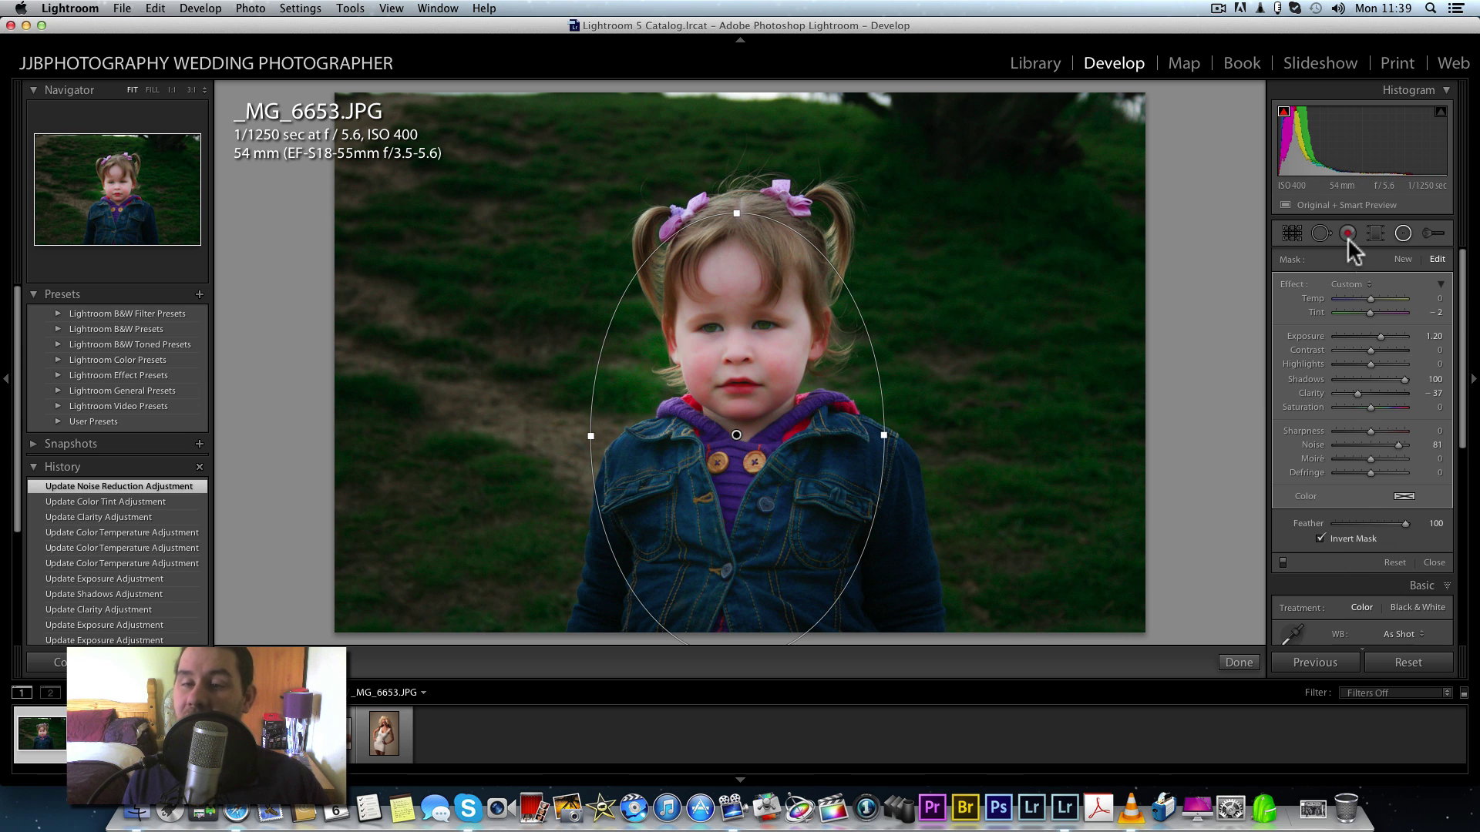
Switch the radial filter's Invert Mask off and back on, and set its exposure to 1.00.
left_click(1321, 538)
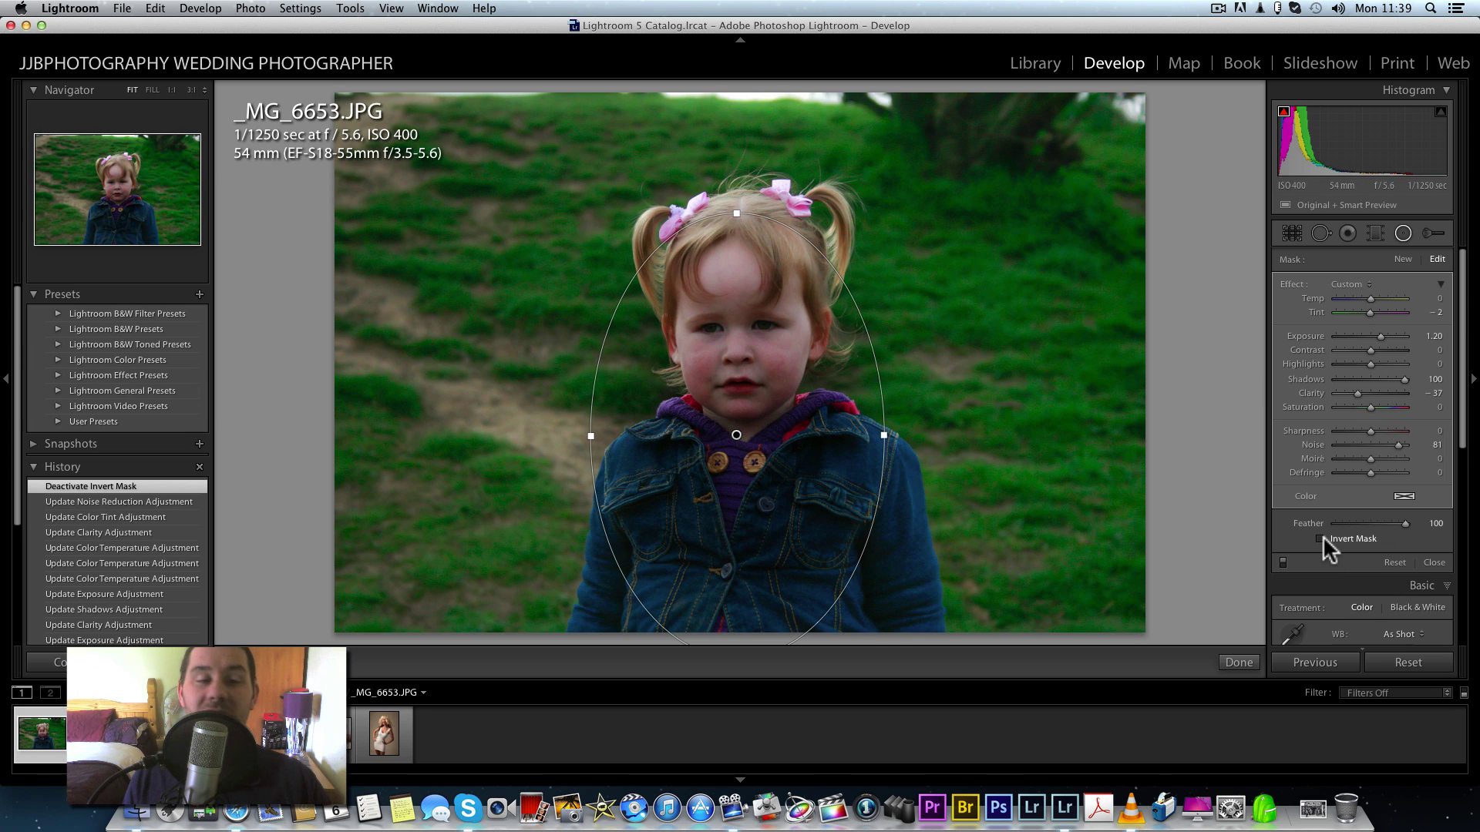
left_click(1322, 538)
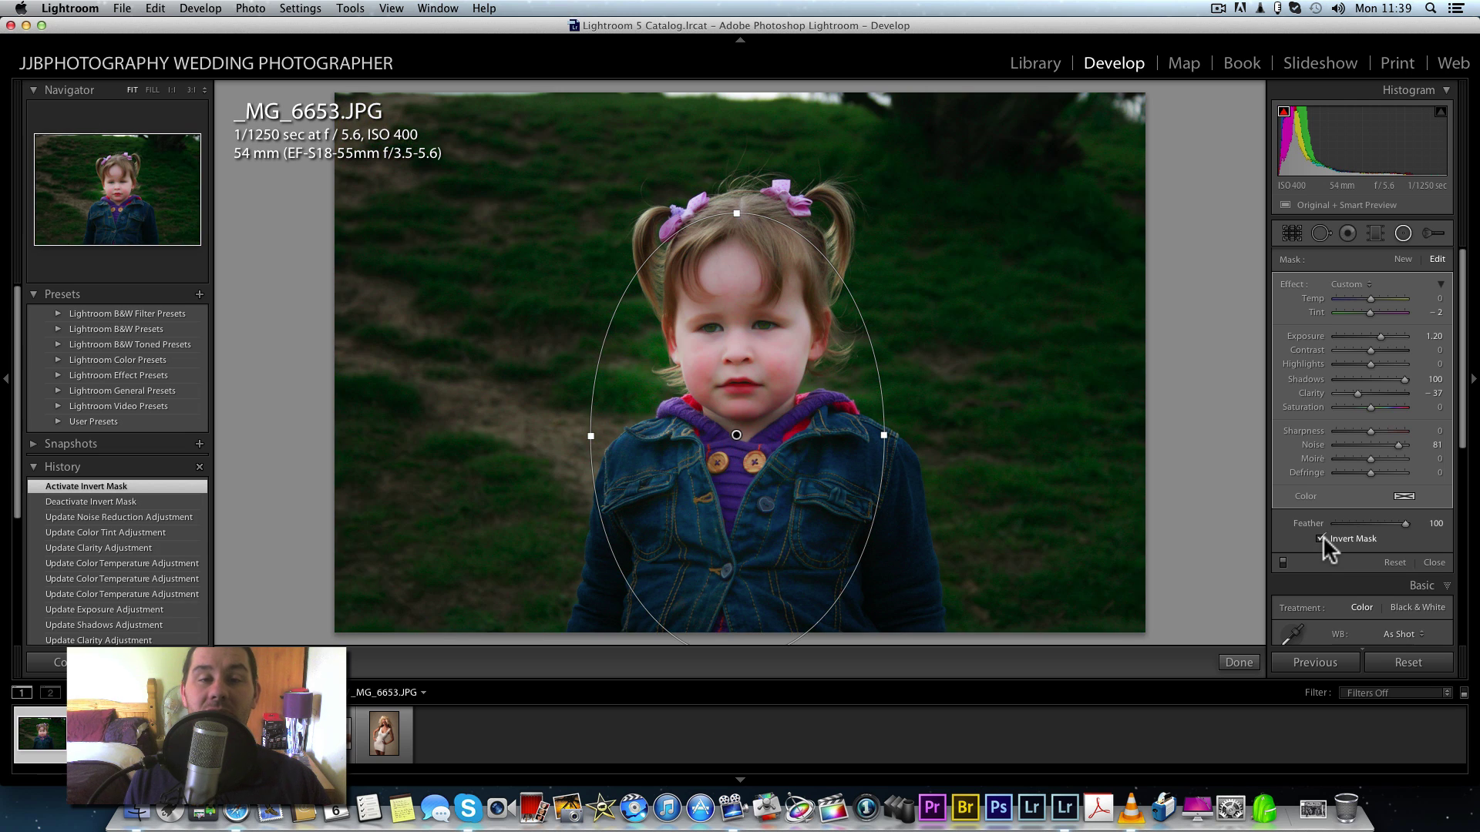
key("Down")
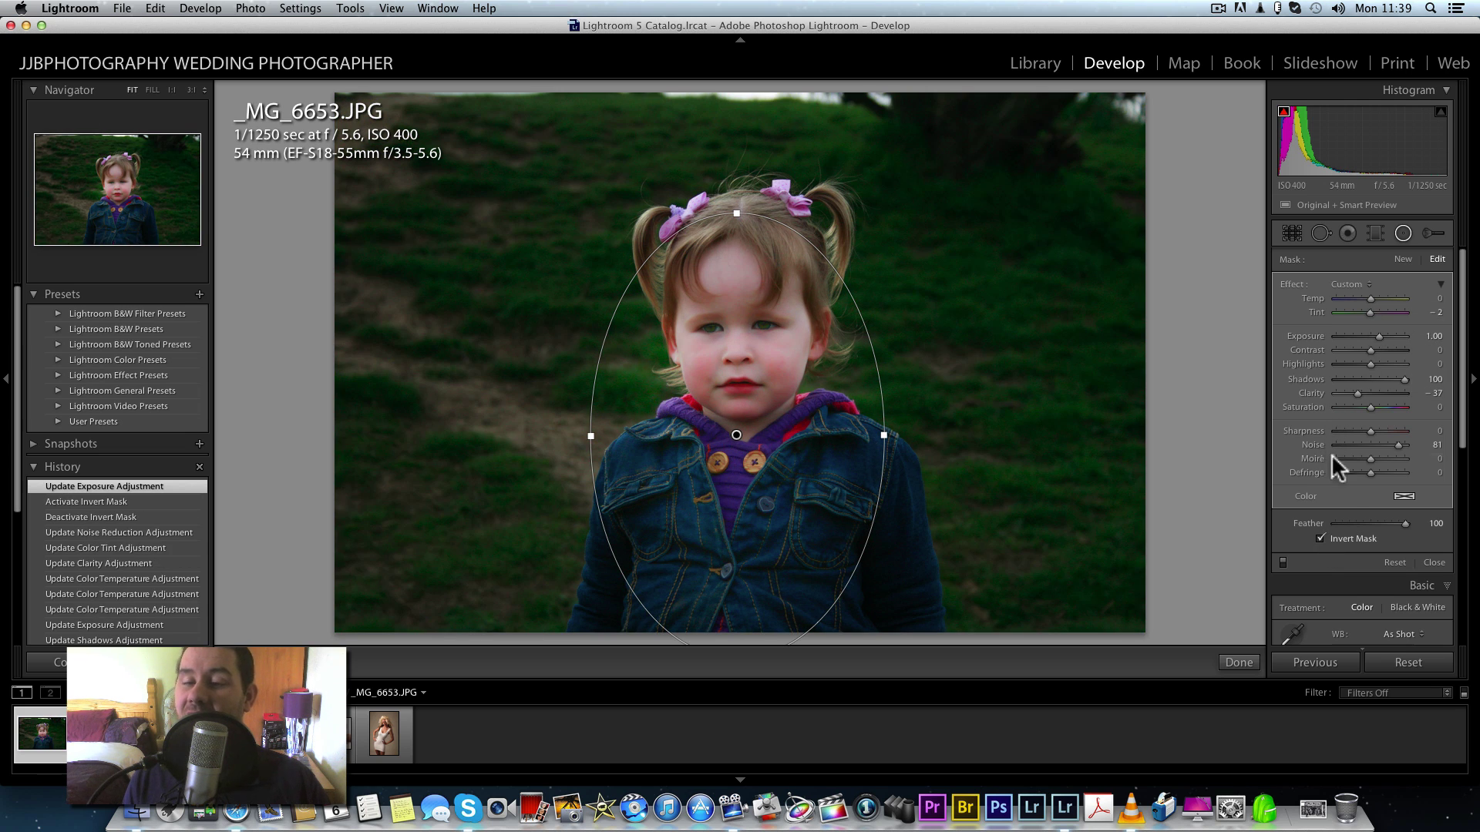
Add two radial filters at exposure 1.42 over the left and upper-right background, shift the second one outwards, and compare before and after.
left_click(1403, 259)
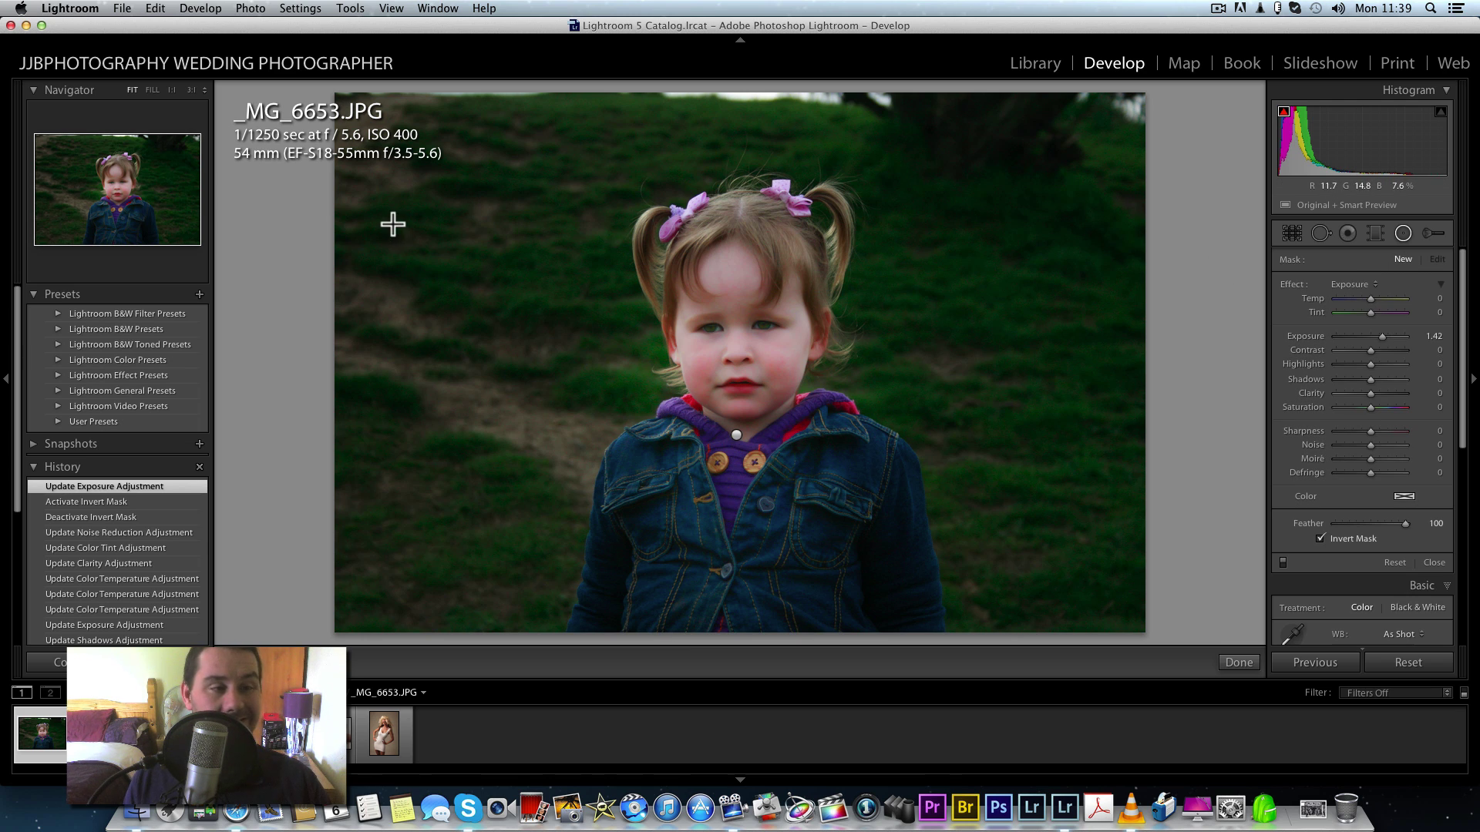
left_click_drag(366, 111, 578, 668)
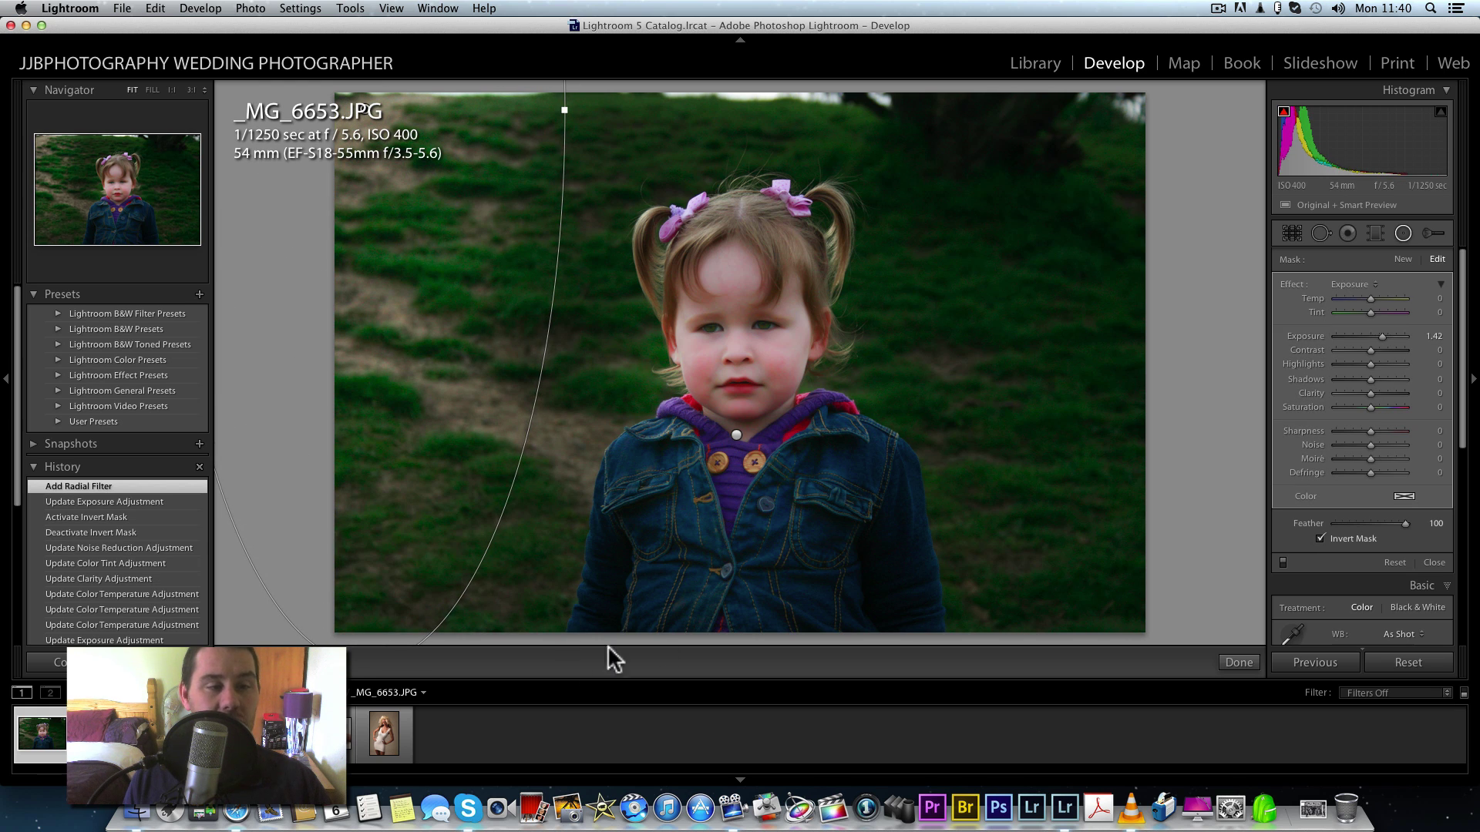
left_click(1402, 260)
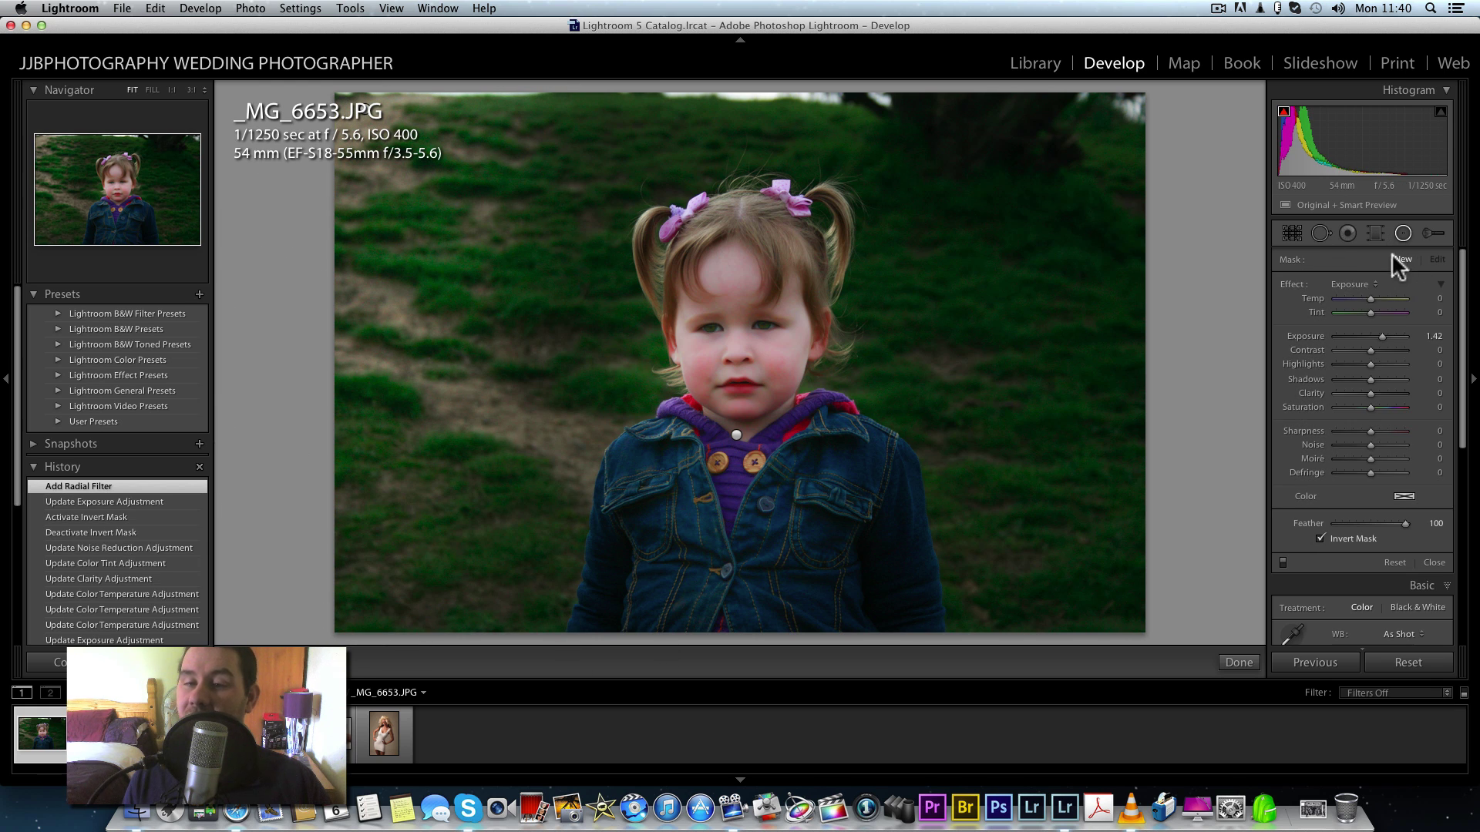
left_click_drag(884, 112, 1087, 368)
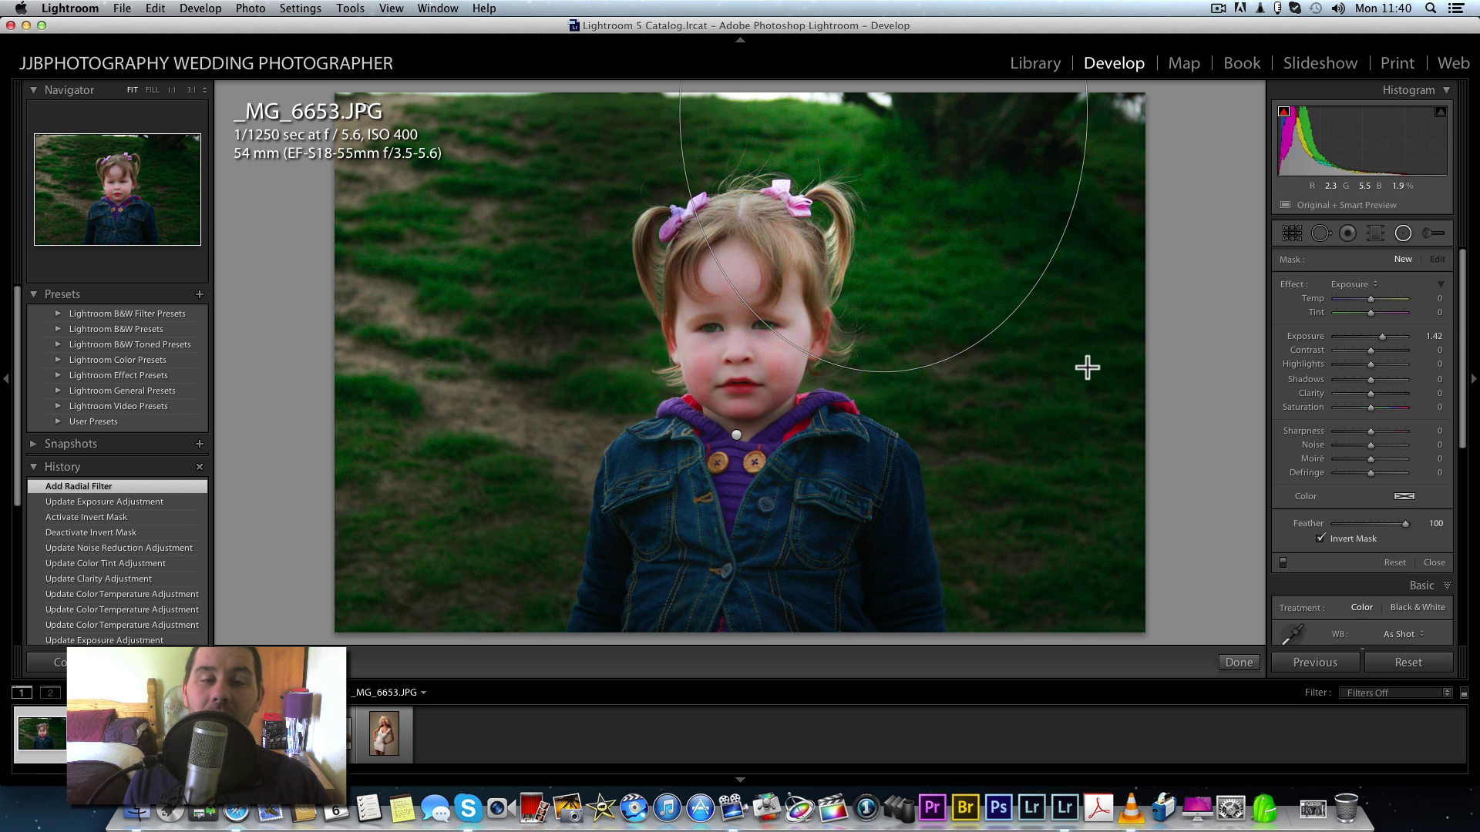
left_click_drag(951, 151, 1054, 163)
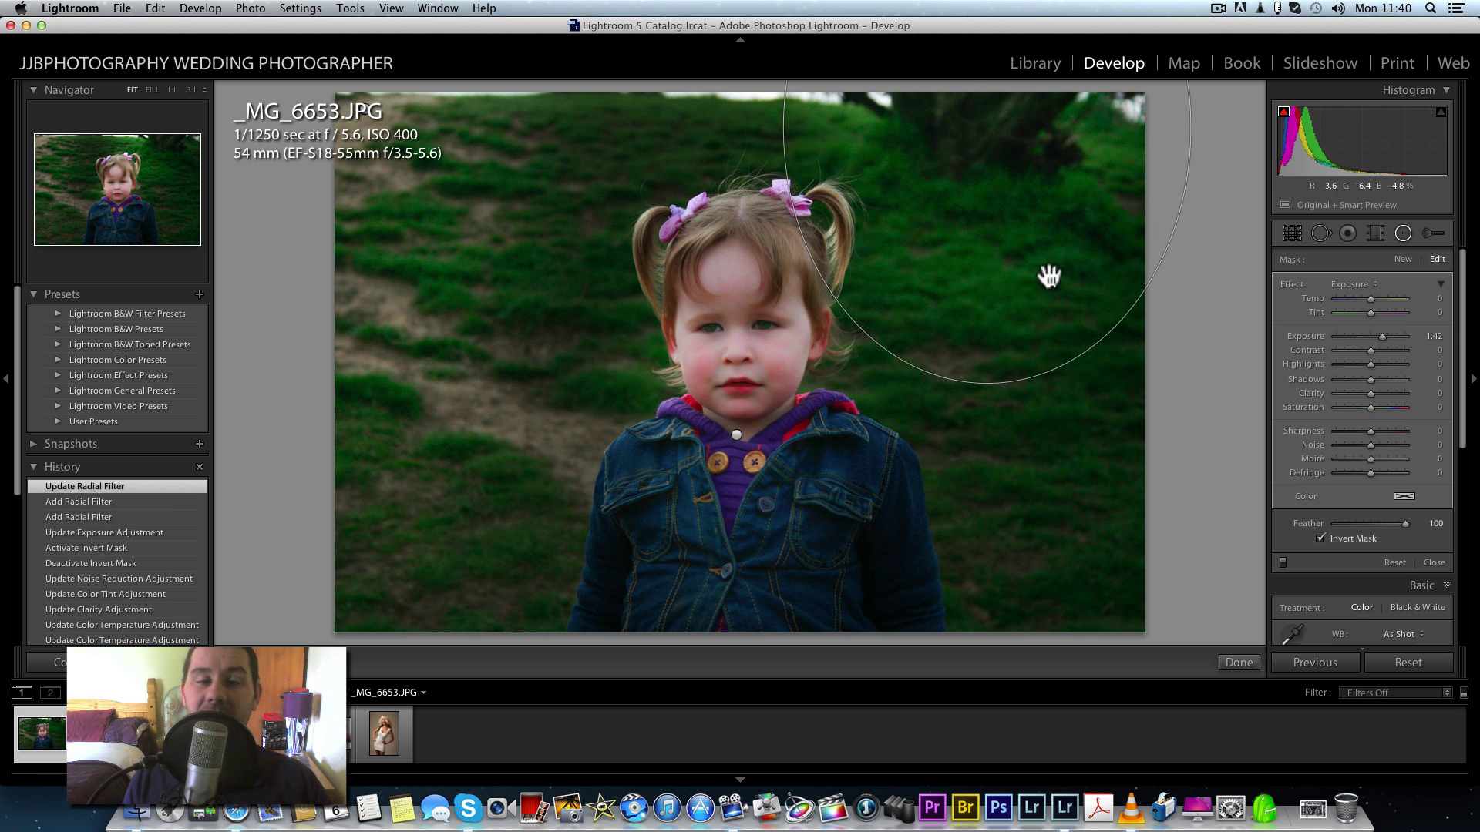
key("backslash")
key("backslash")
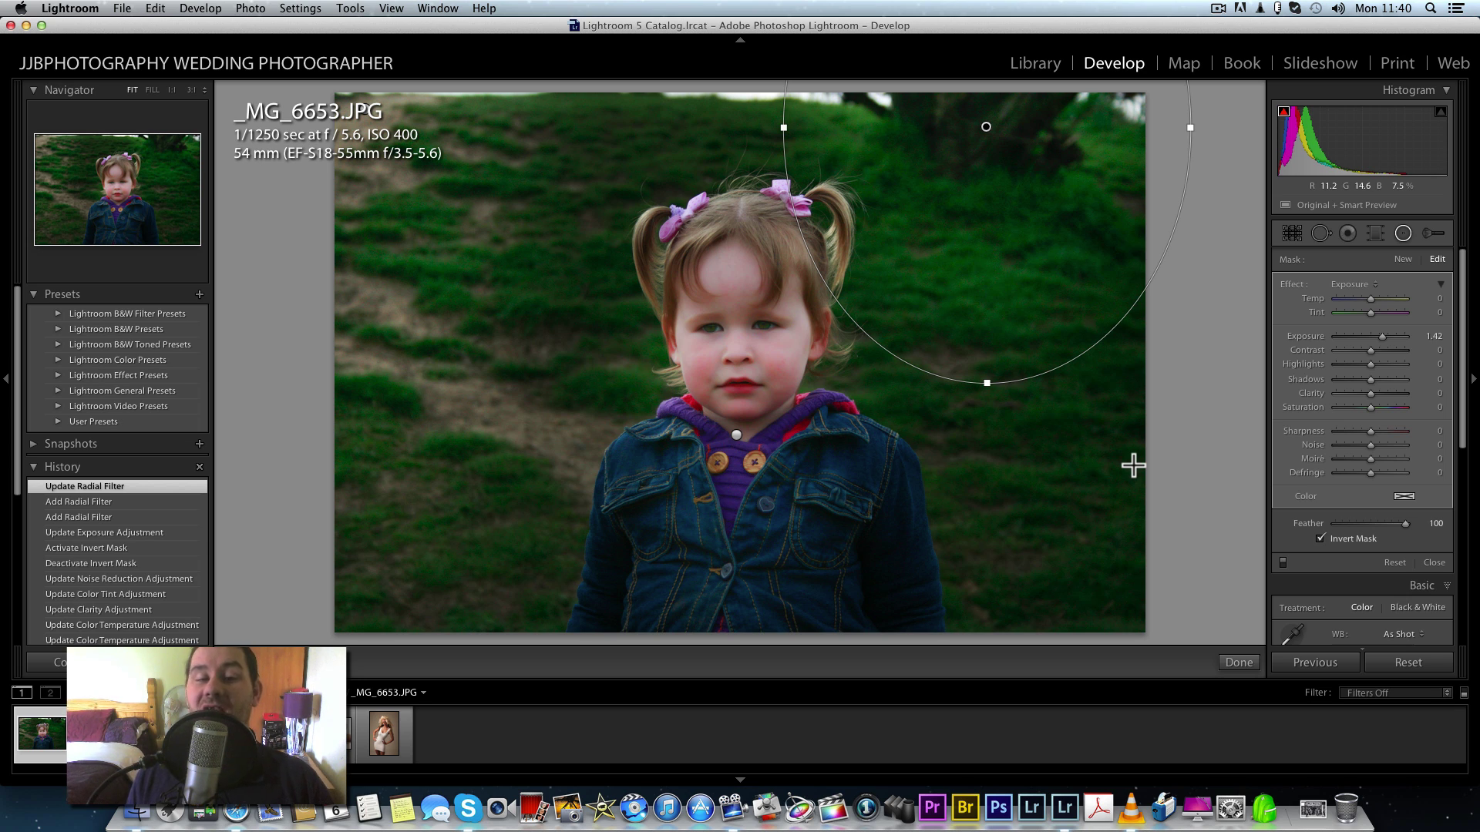
Heal the mark on the child's cheek beside the mouth using Spot Removal in Heal mode at size 25.
key("z")
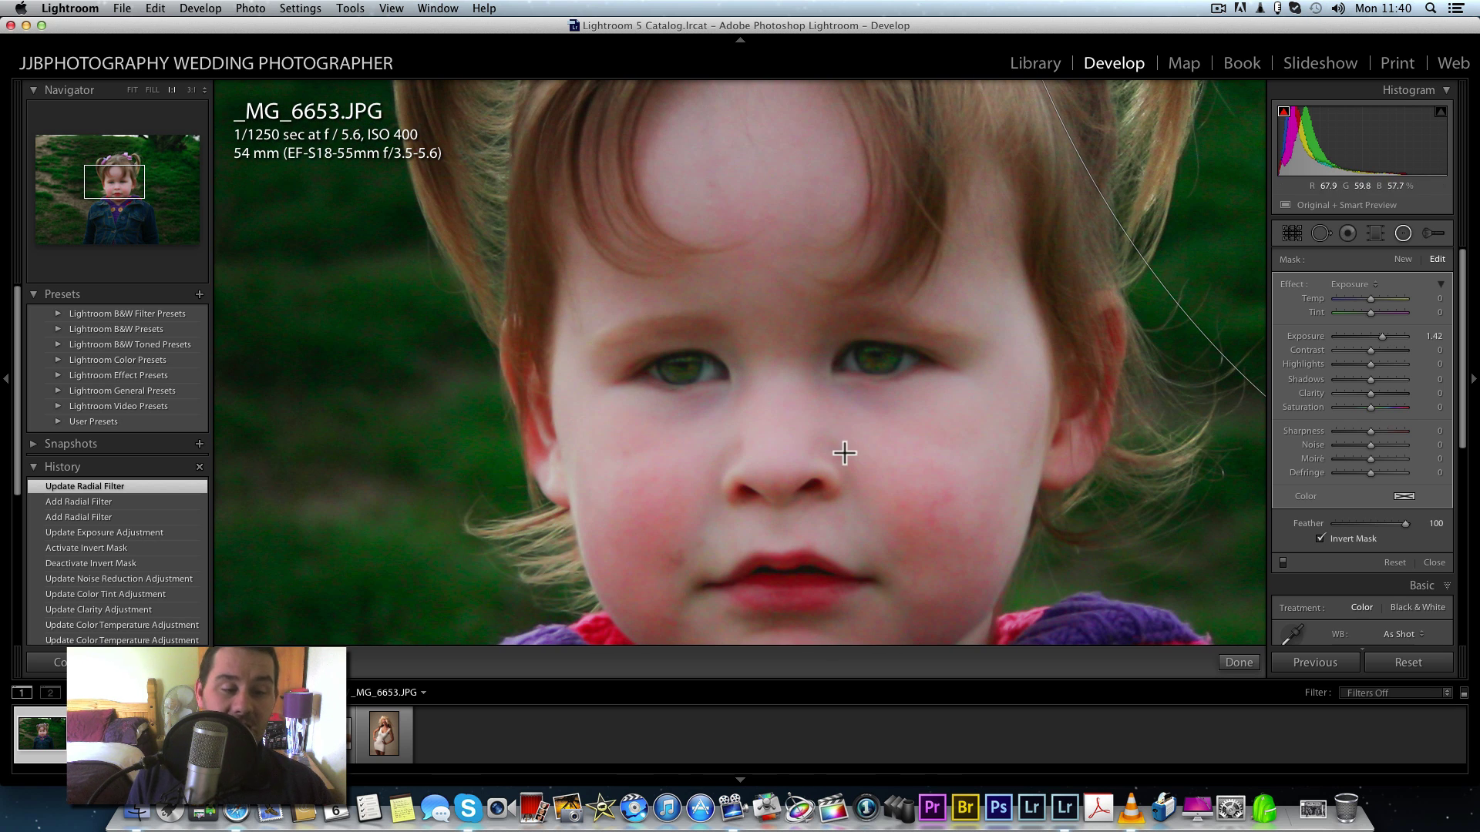
left_click(1320, 233)
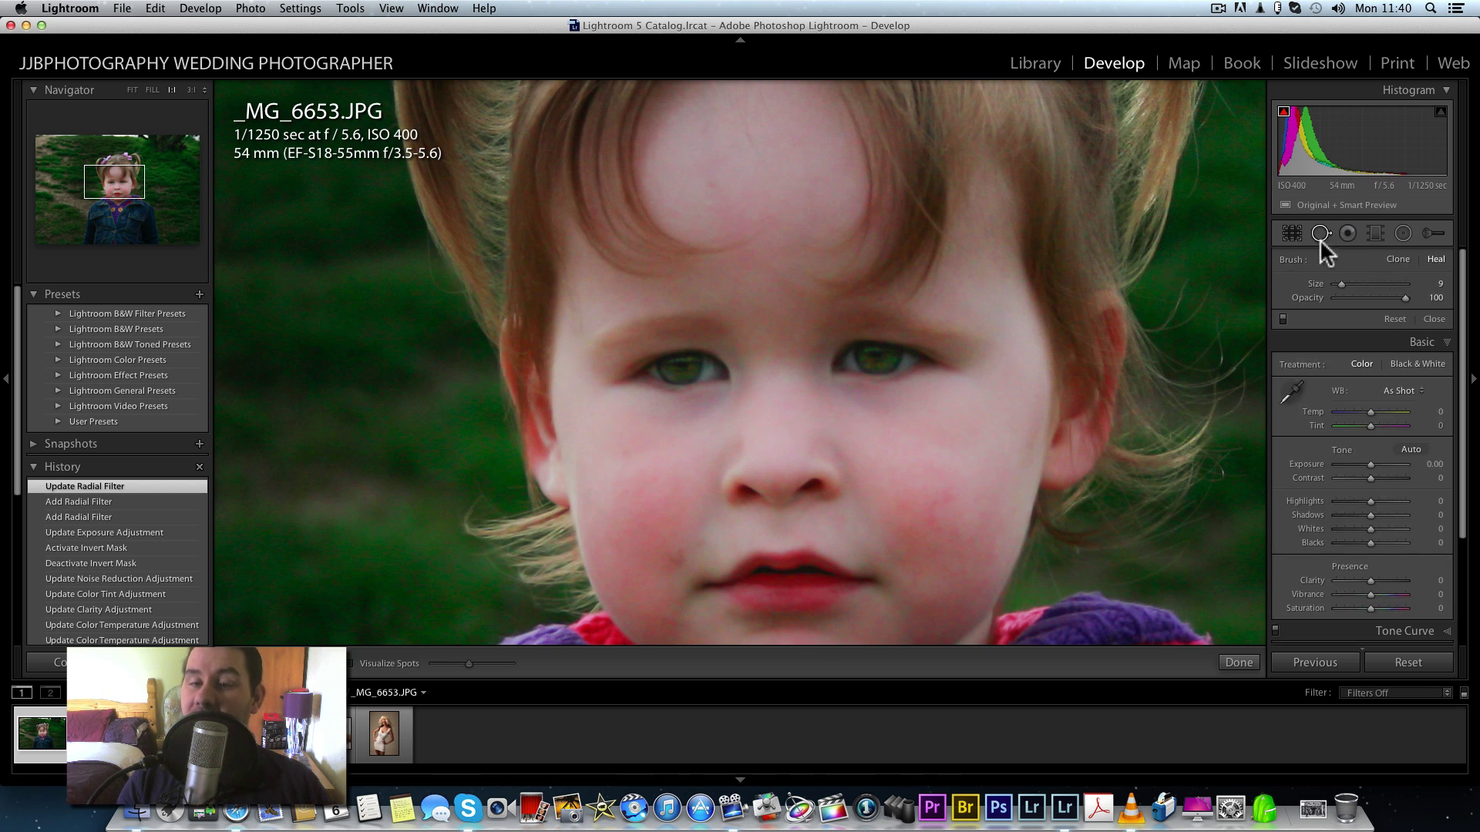
left_click_drag(769, 393, 766, 169)
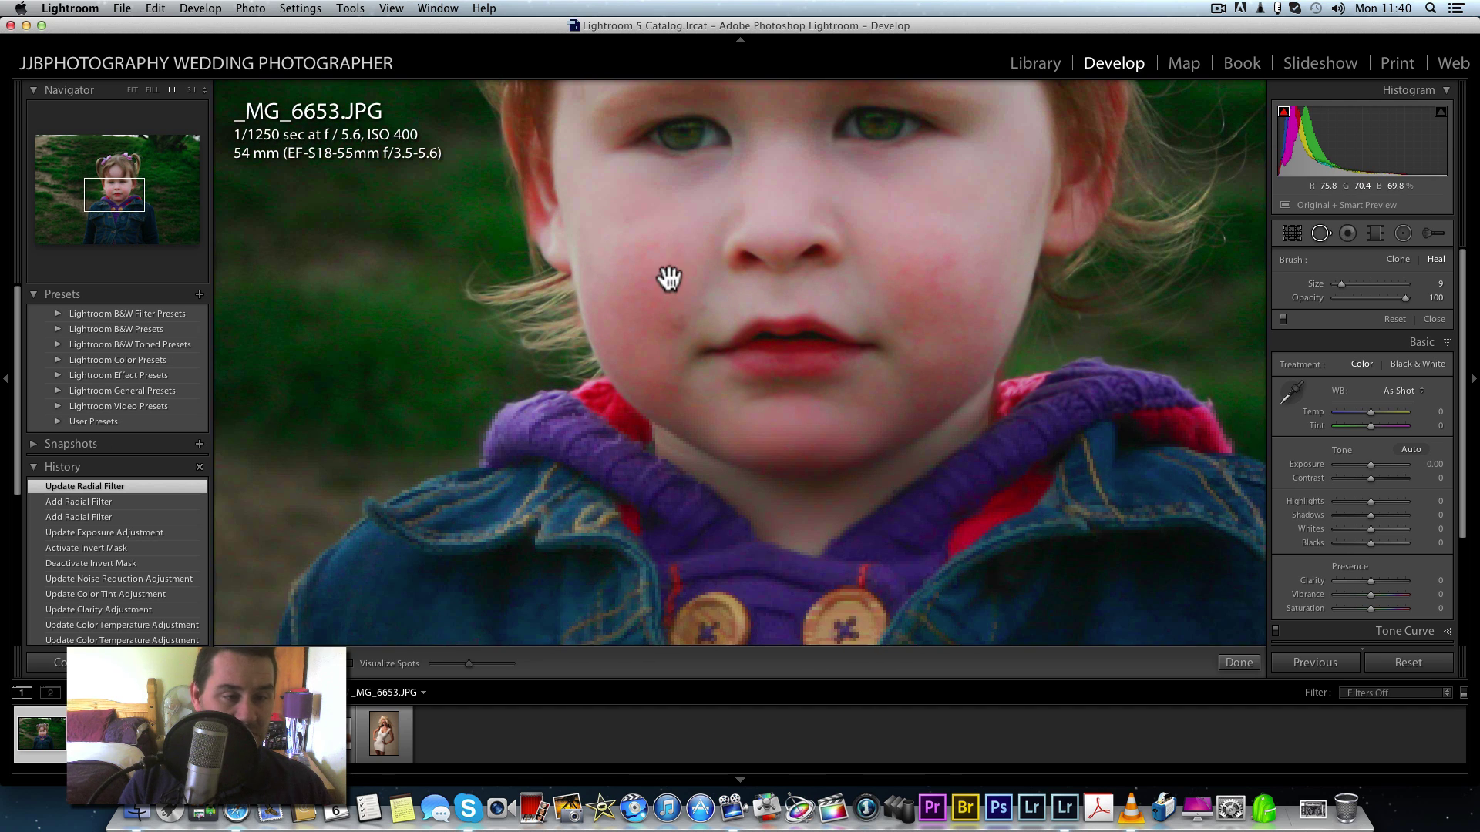
scroll(679, 326, "up", 8)
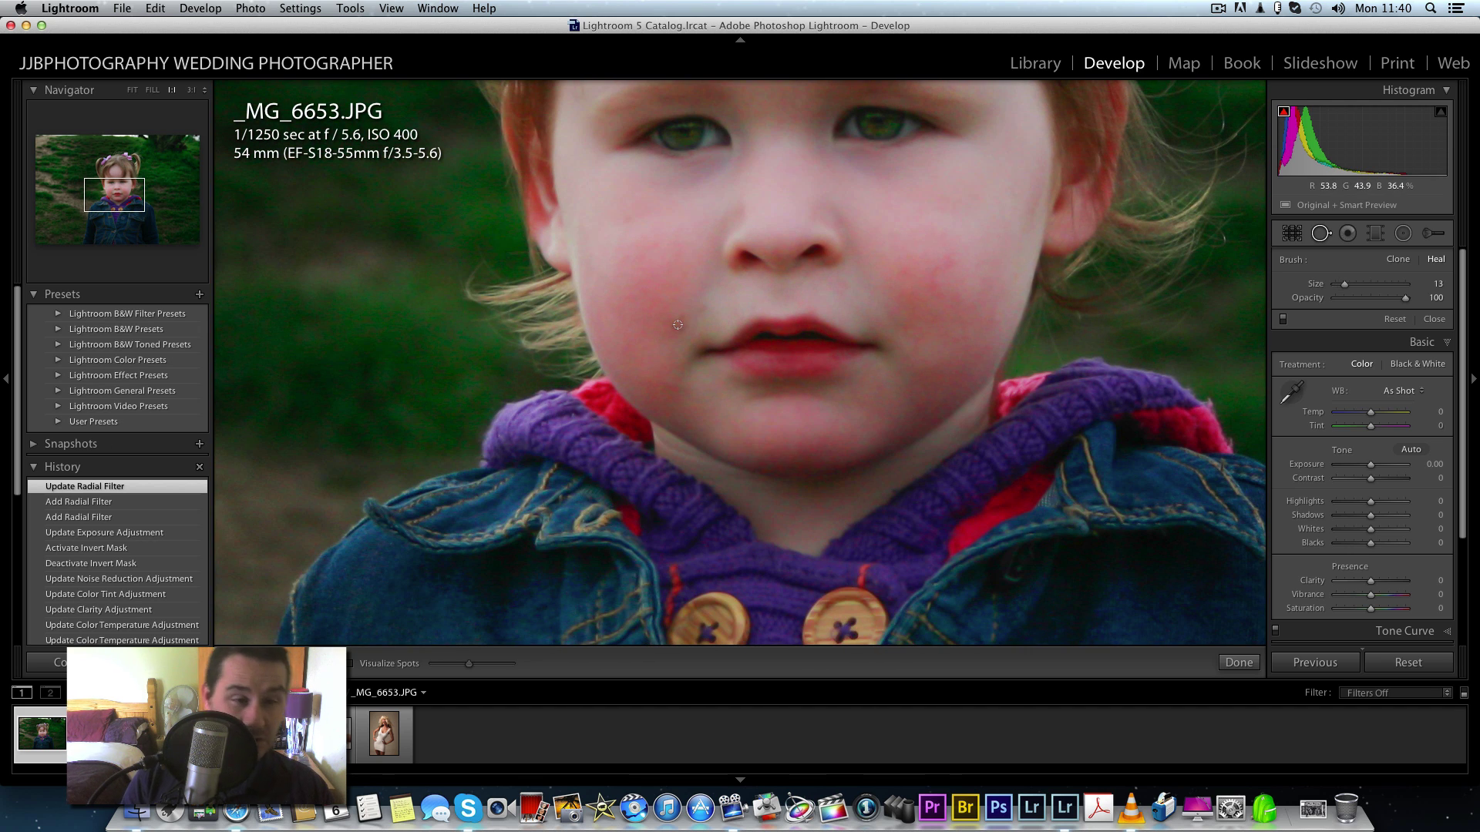
left_click(677, 337)
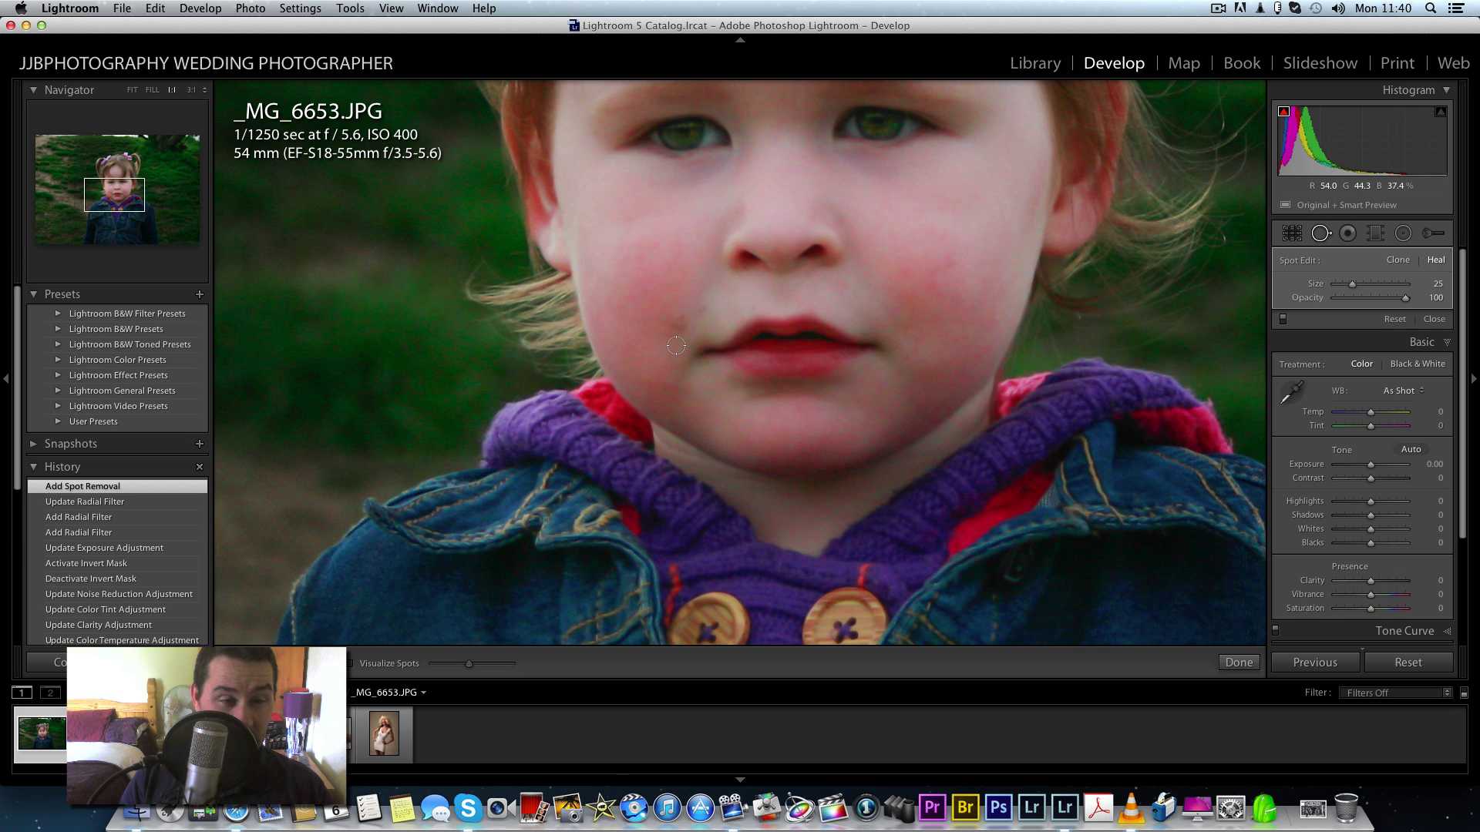
Heal another spot on the child's cheek below the eye with Spot Removal and return to the fitted view.
left_click(632, 220)
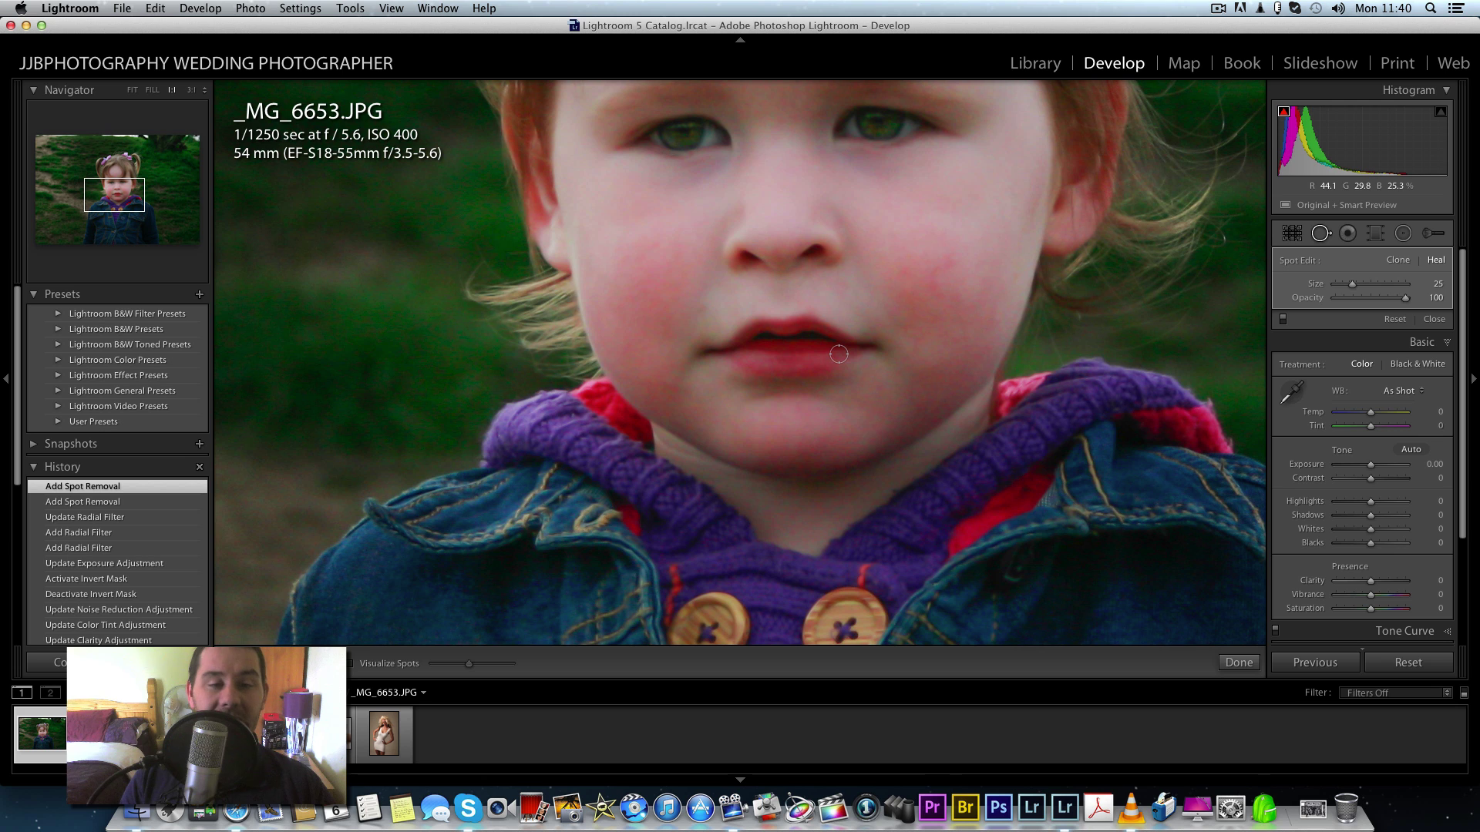
key("z")
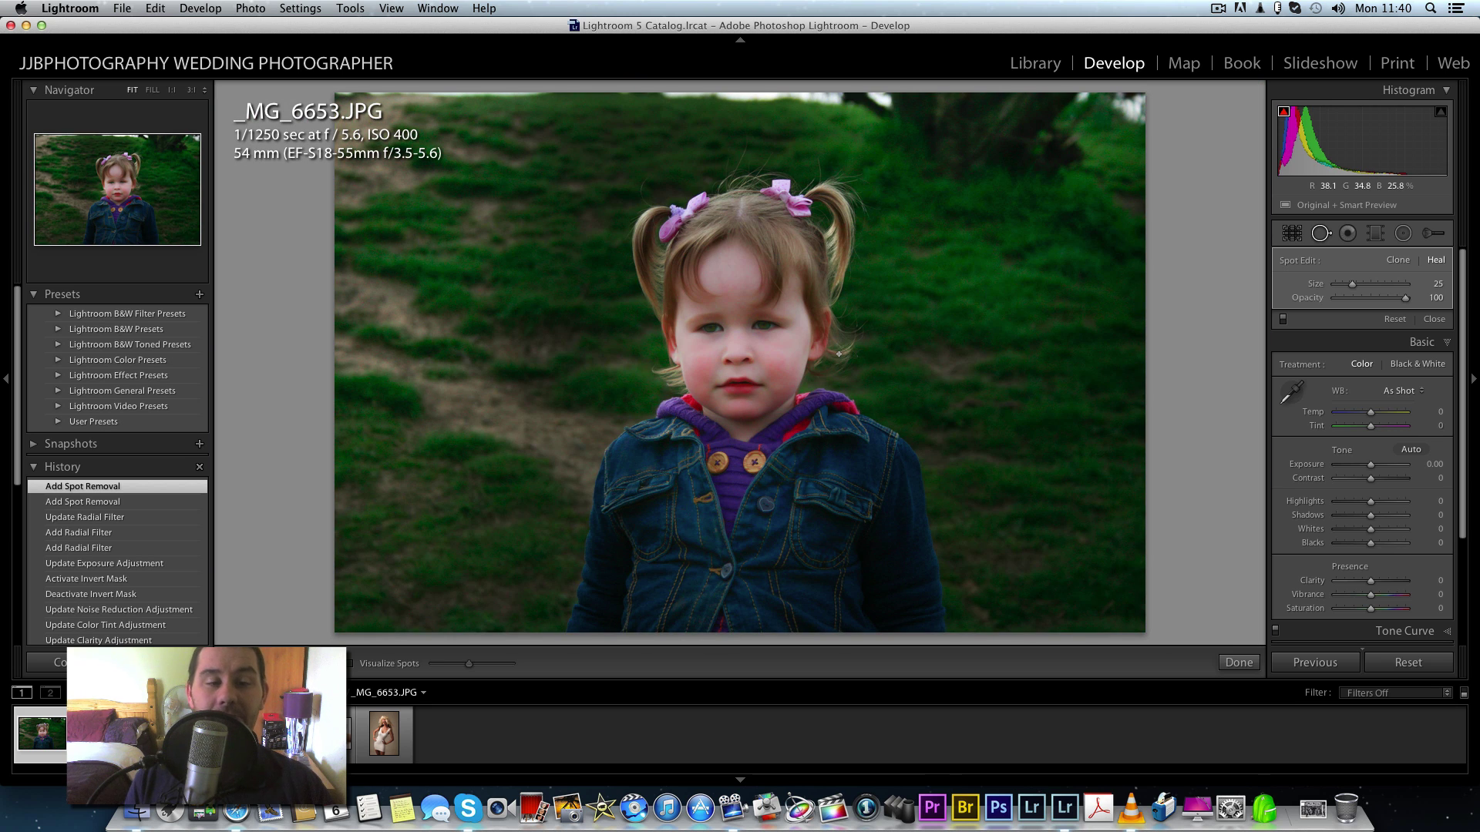
Enable lens profile corrections on _MG_7084.JPG and set Upright to Auto, toggling it off and on to compare.
scroll(1463, 530, "down", 5)
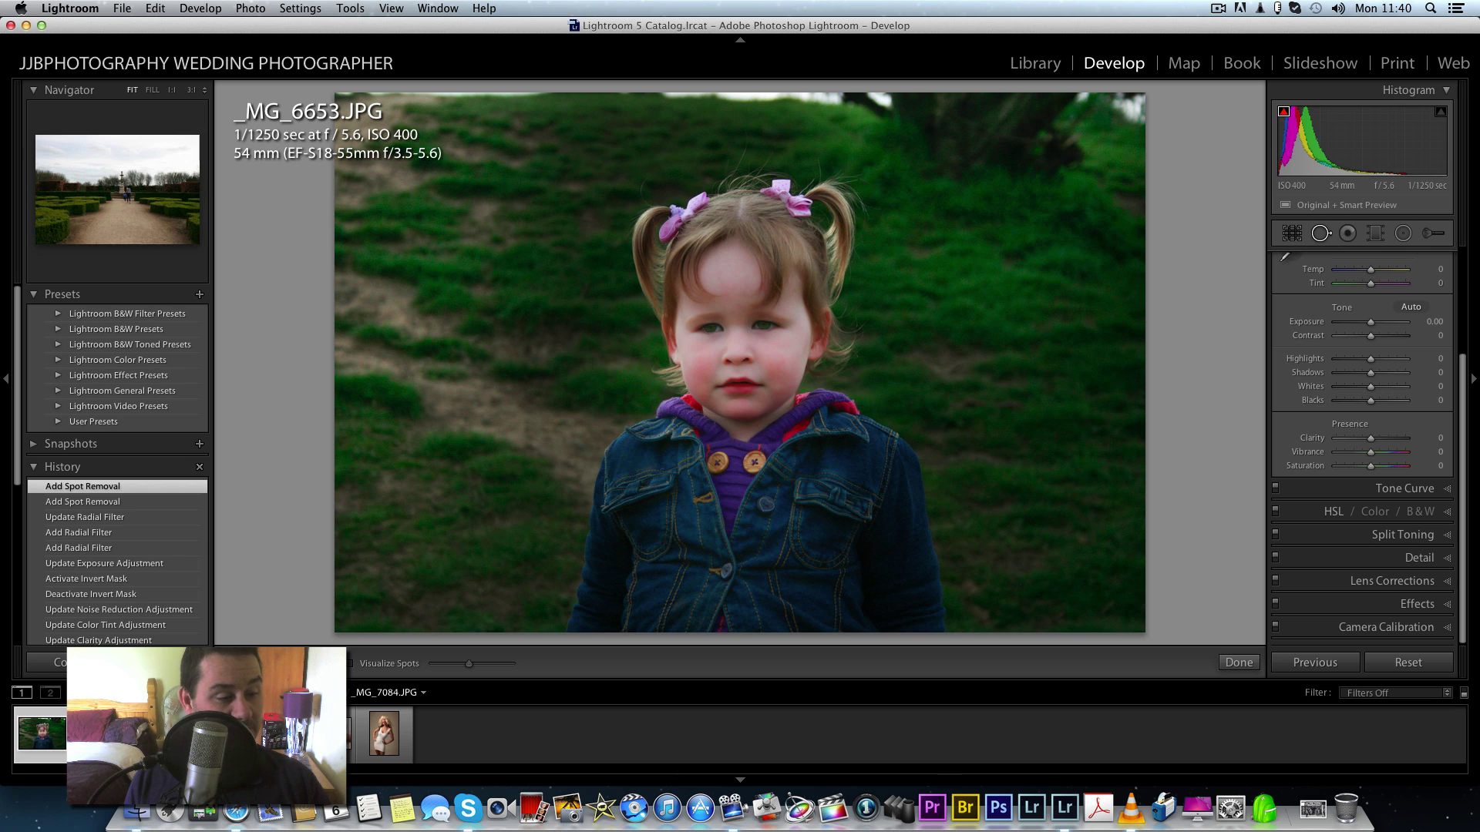
left_click(231, 736)
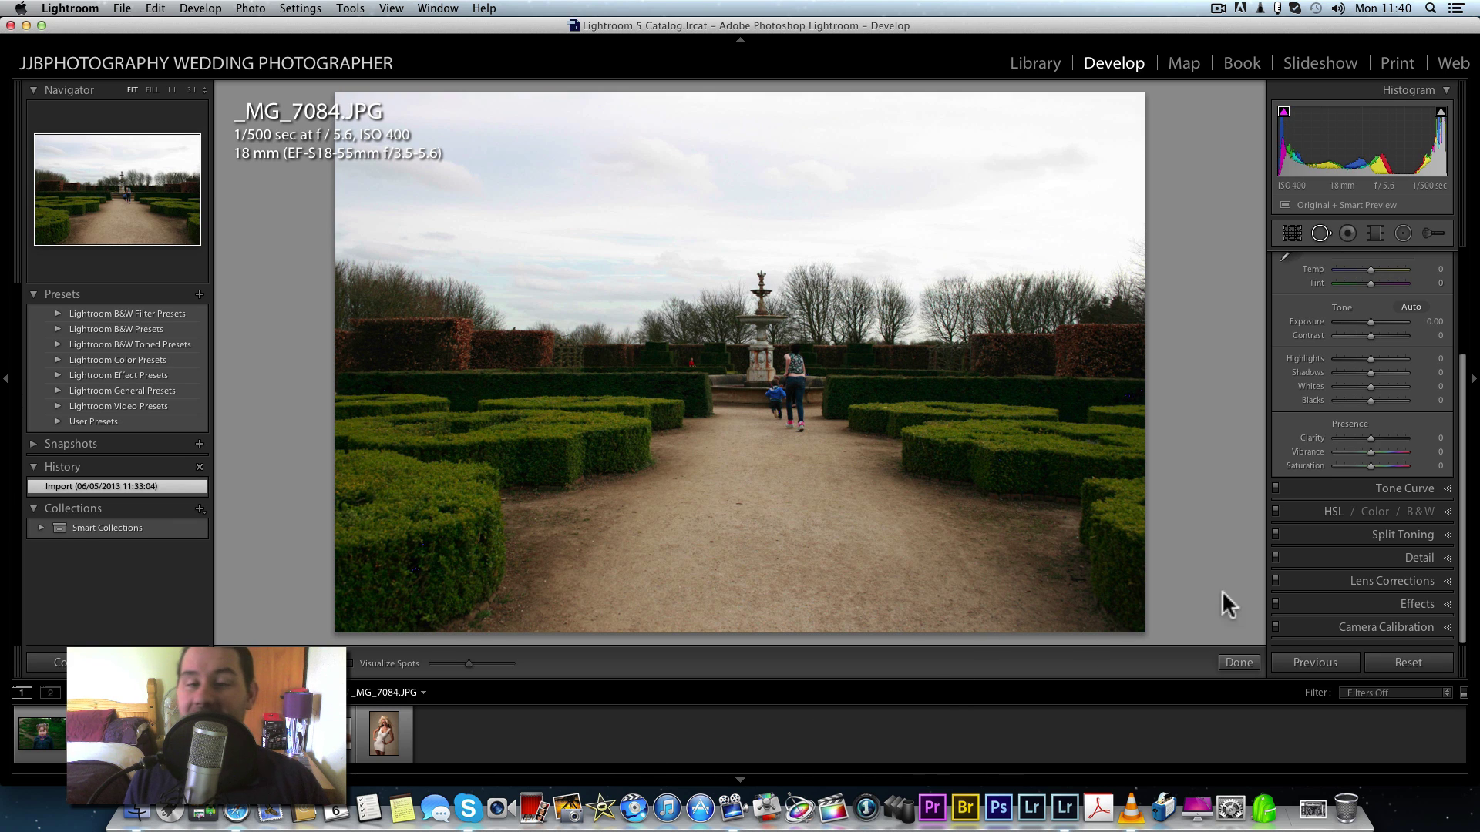
left_click(1448, 584)
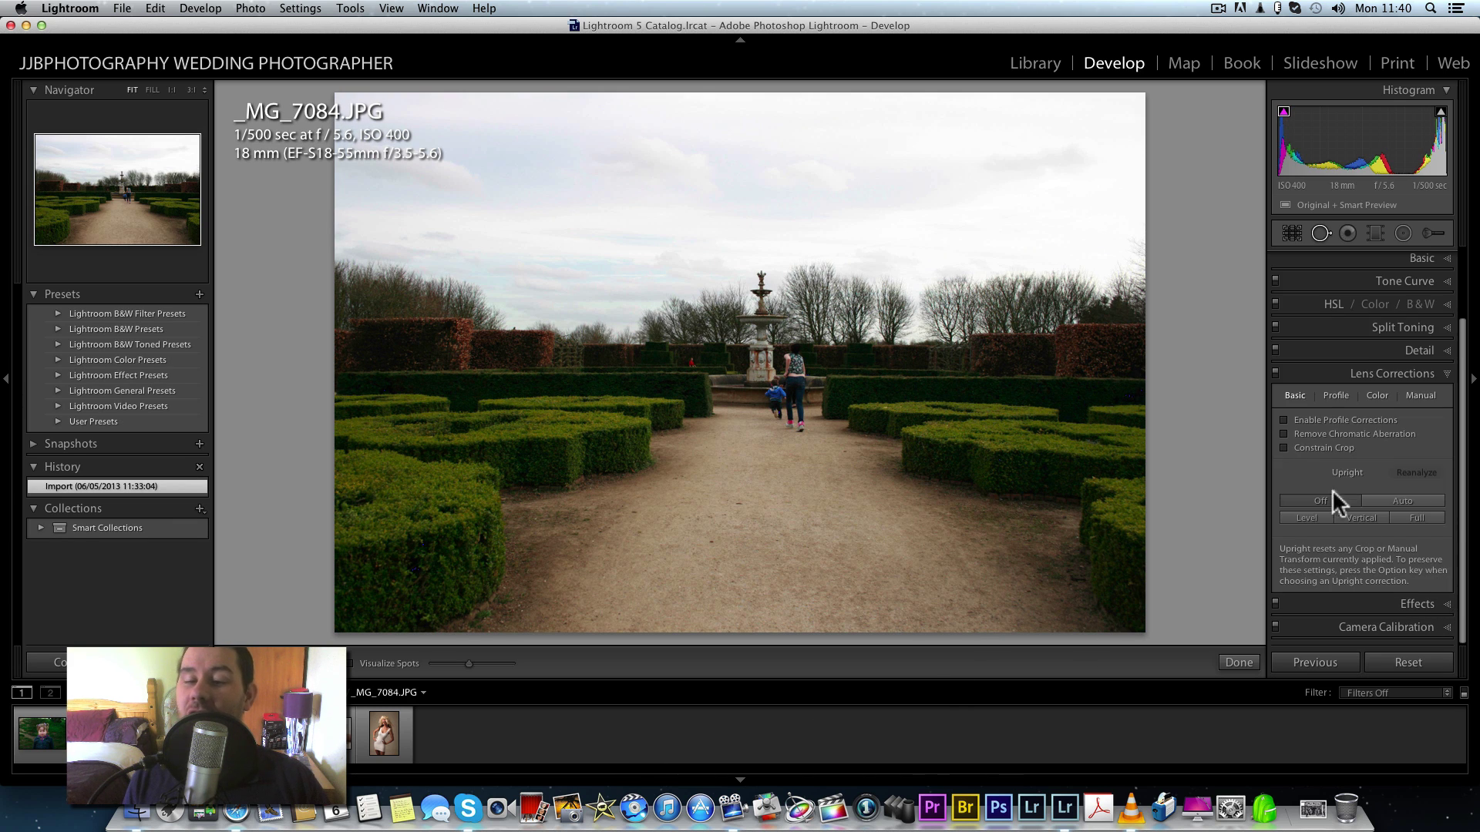
left_click(1284, 420)
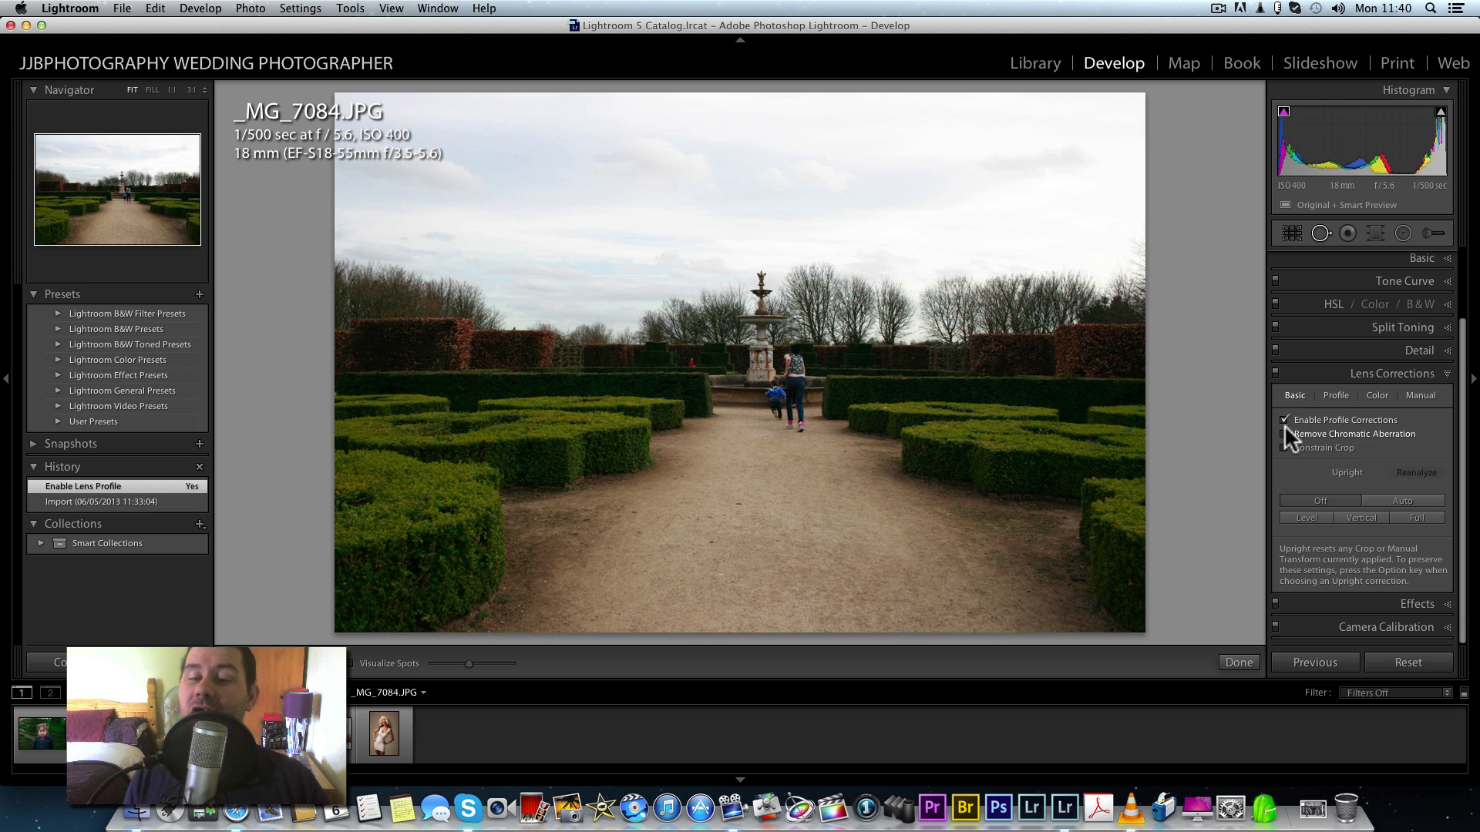
left_click(1397, 501)
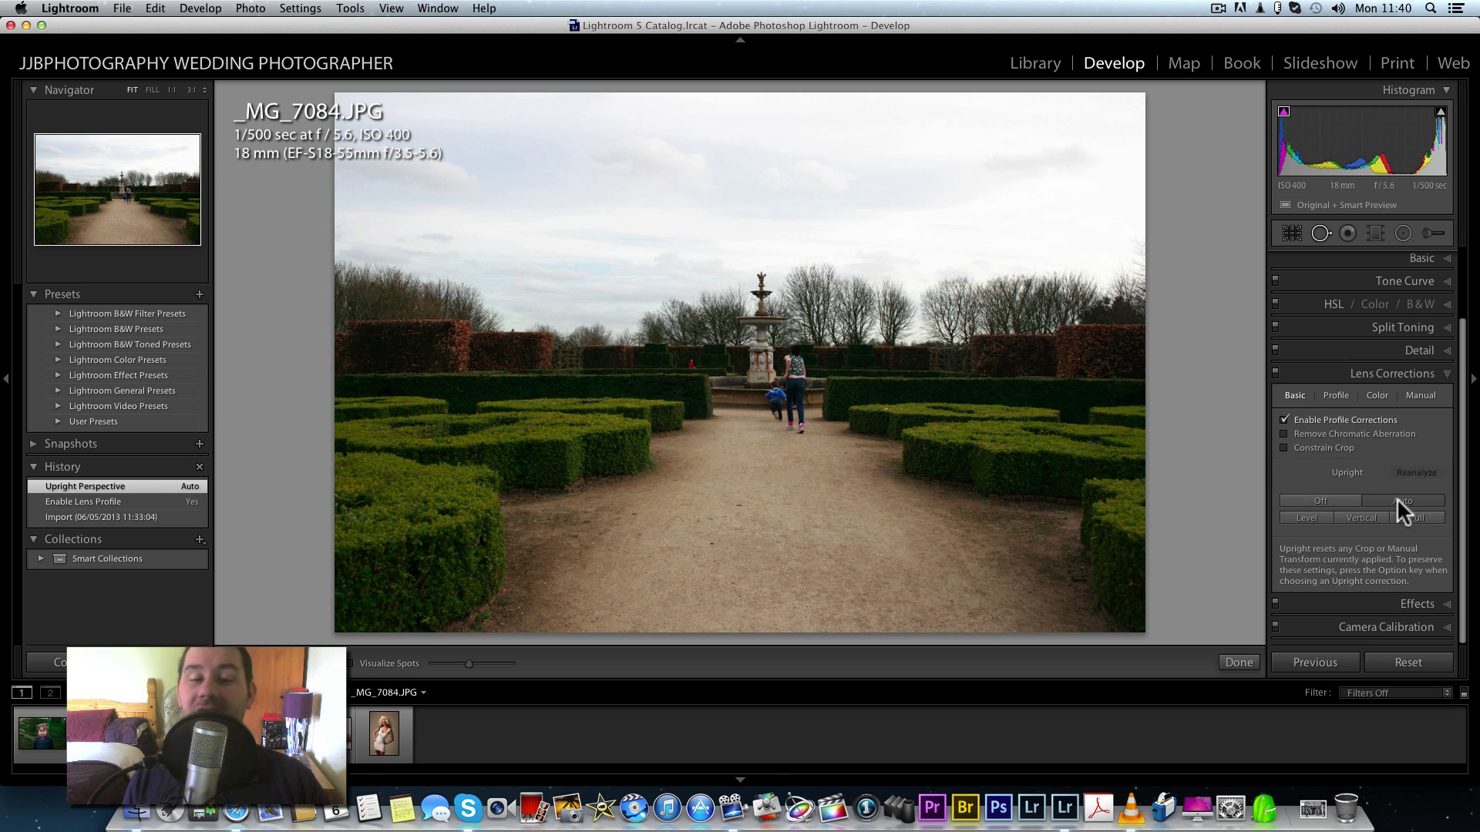
left_click(1354, 499)
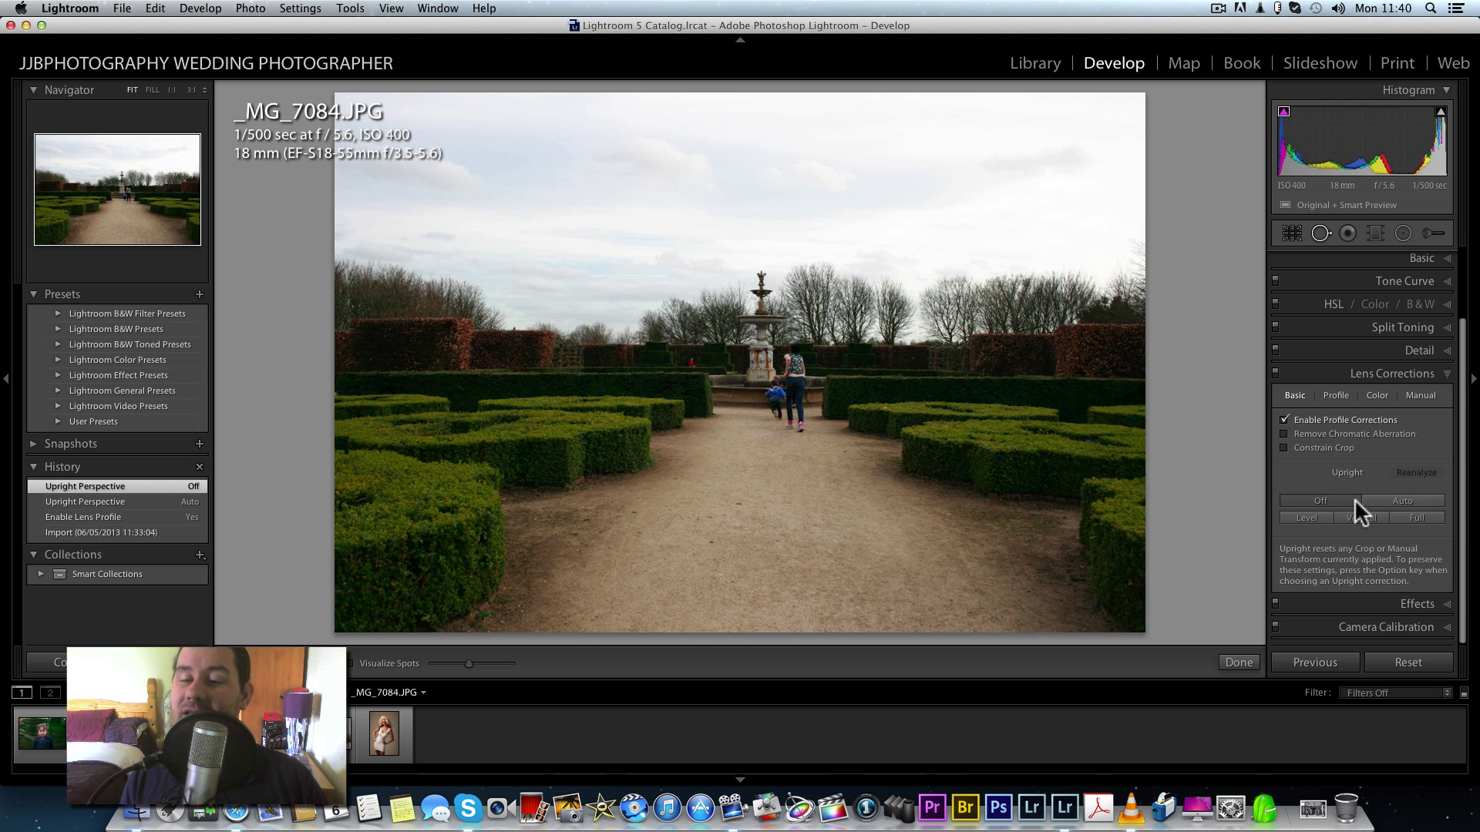
left_click(1375, 497)
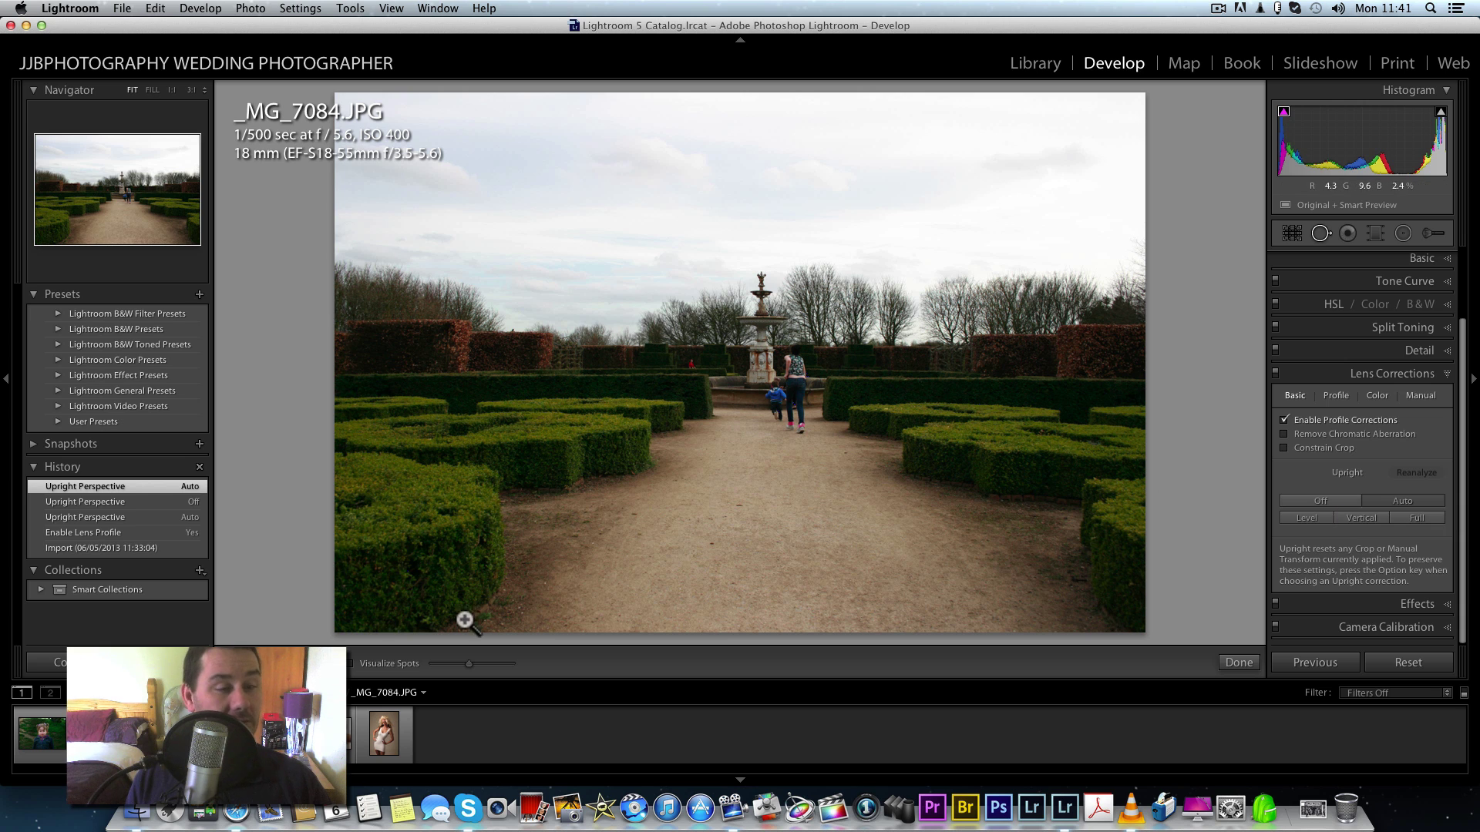
Apply Auto Upright, profile corrections and chromatic aberration removal to _MG_6856.JPG, and compare it with the original.
key("Left")
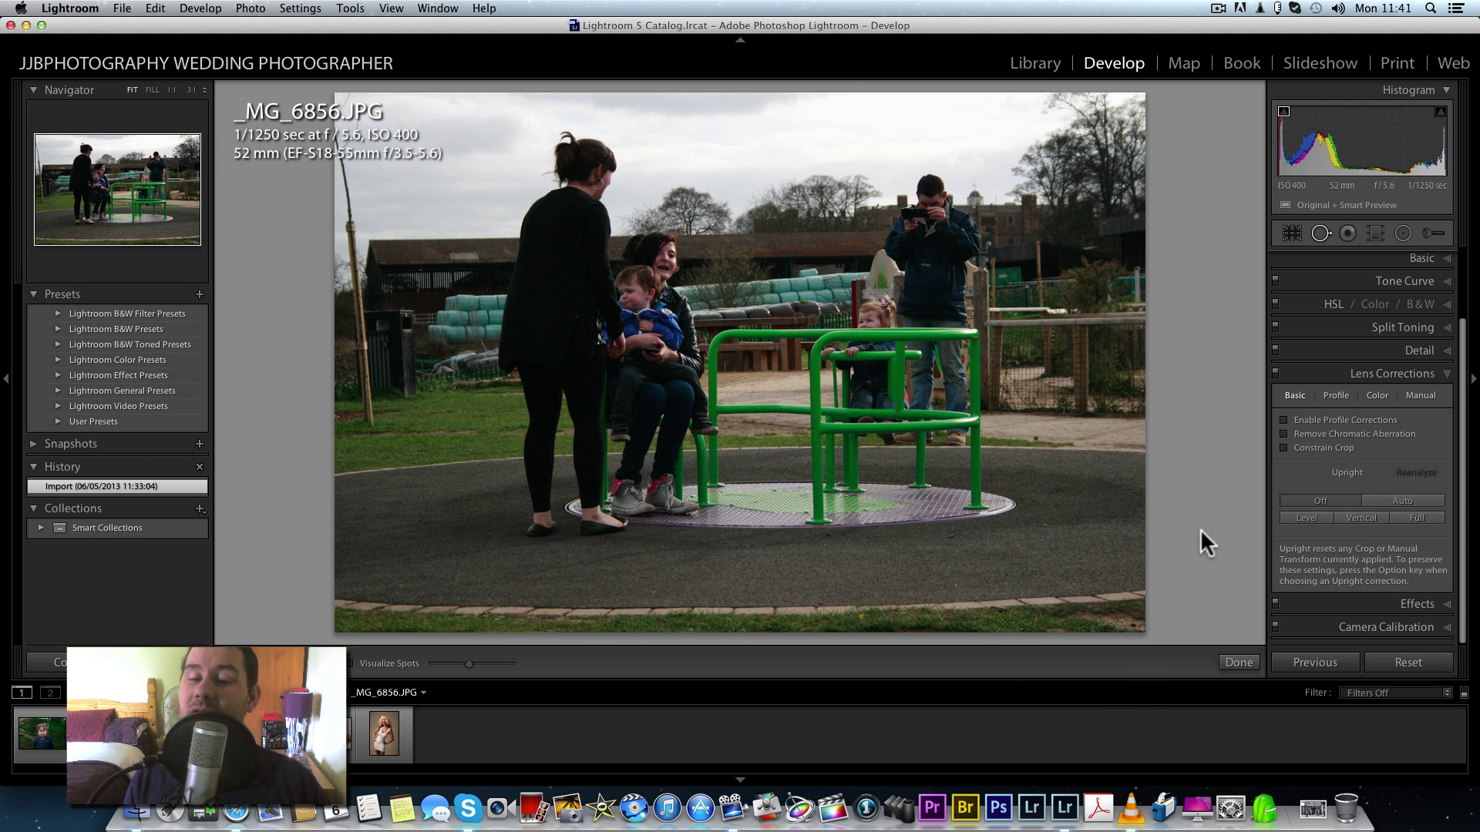
left_click(1385, 500)
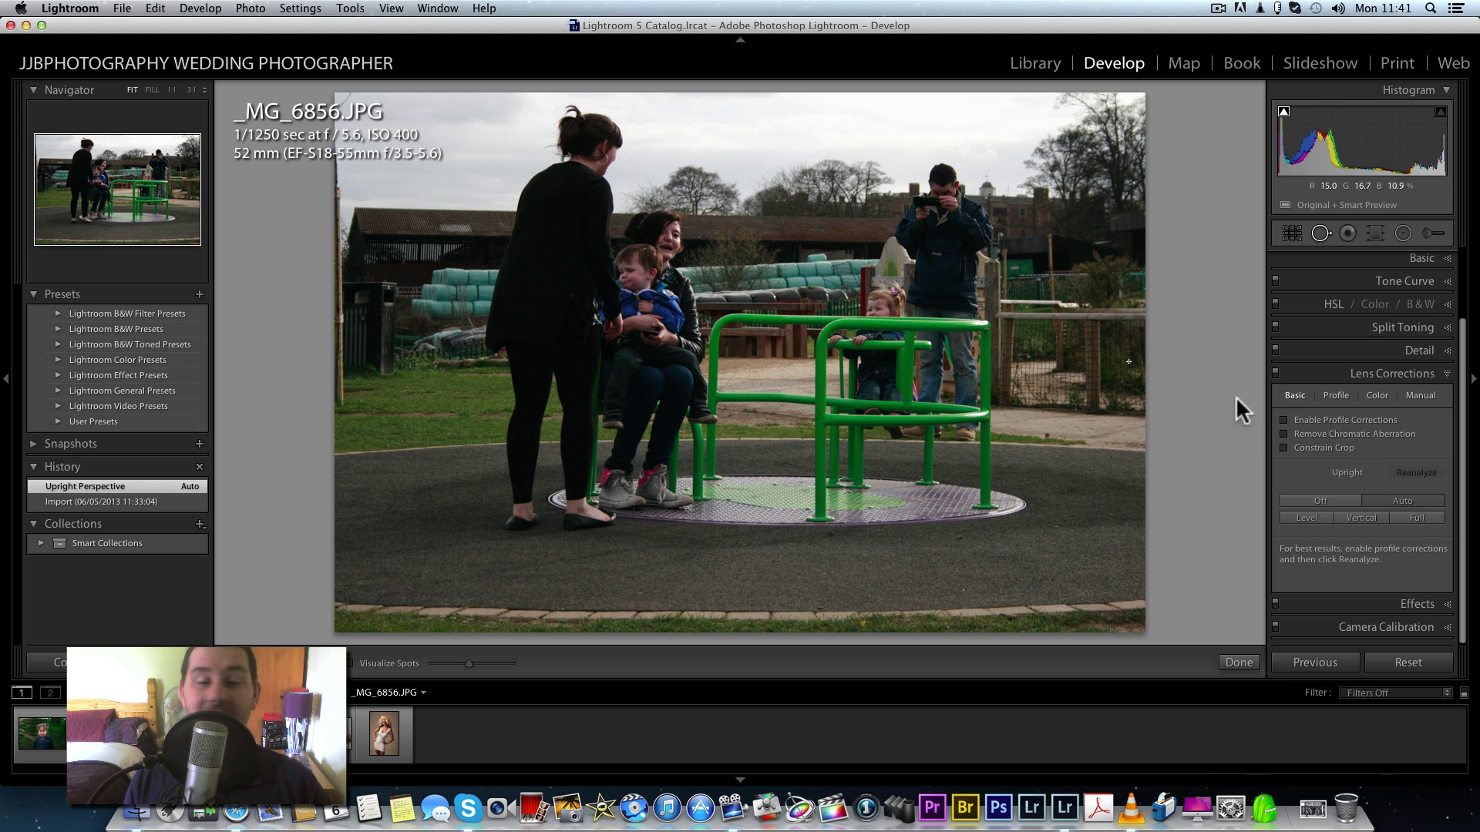
left_click(1283, 420)
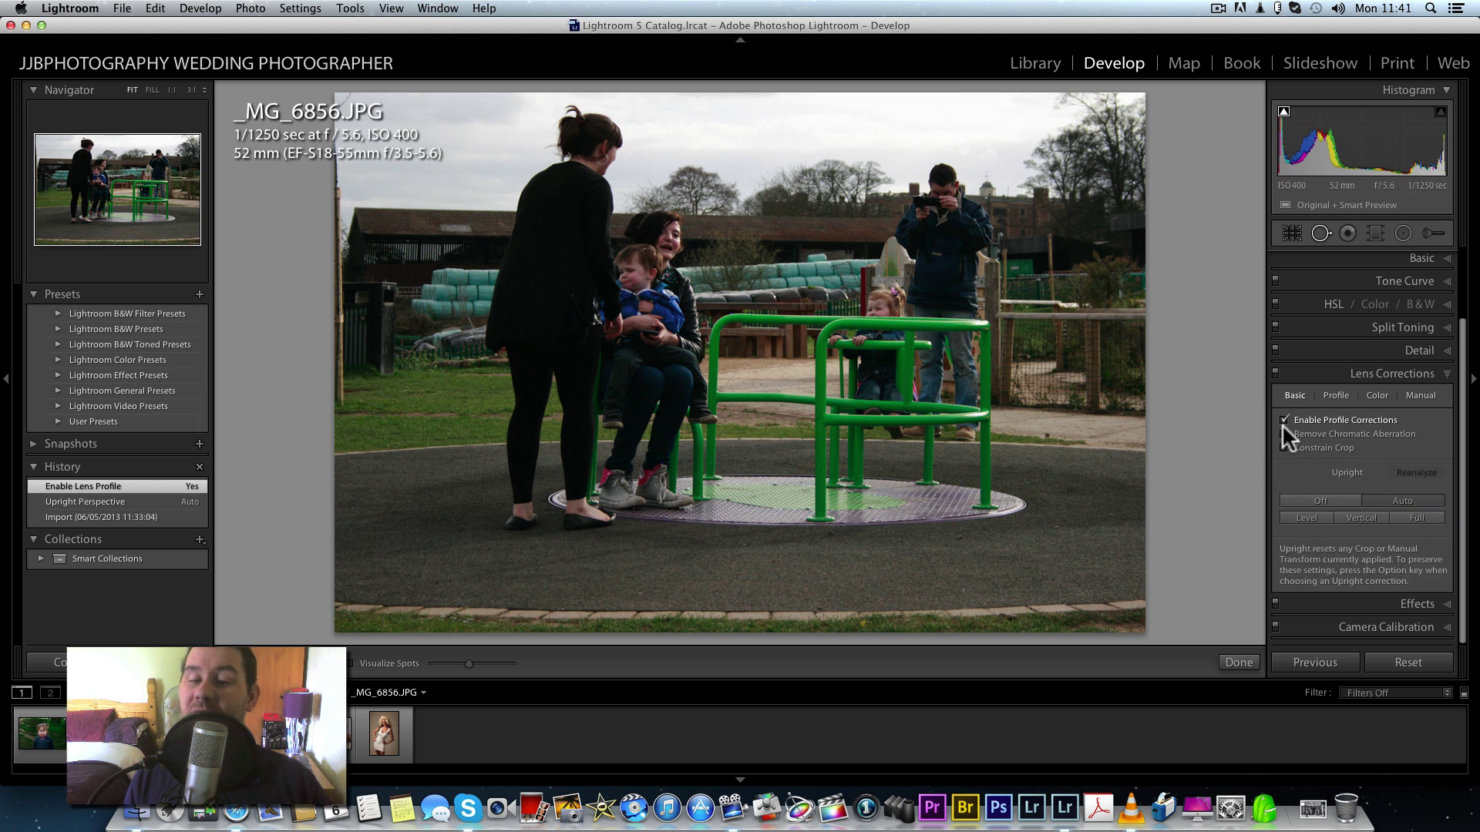
left_click(1283, 434)
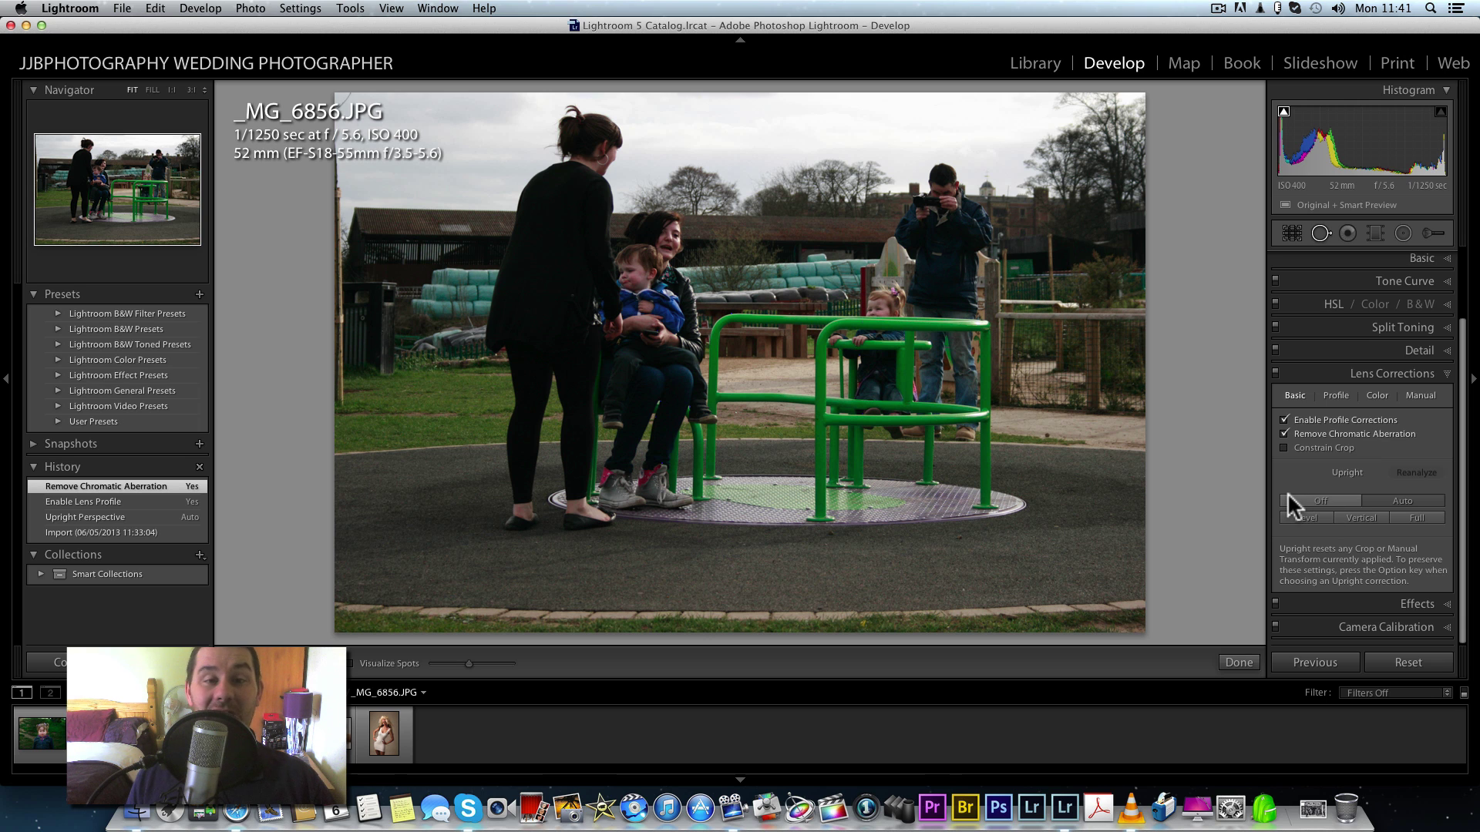
key("backslash")
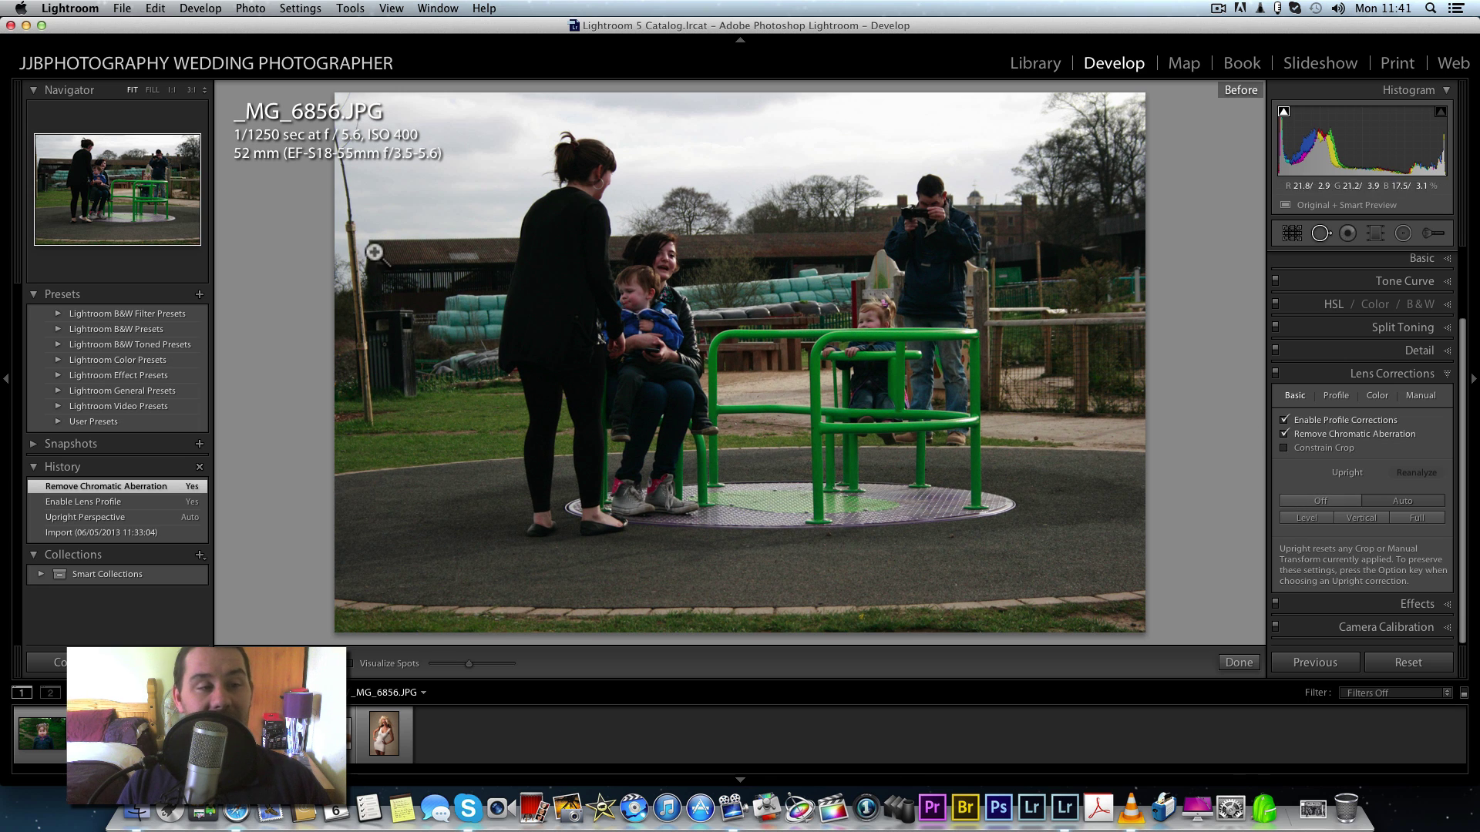
key("backslash")
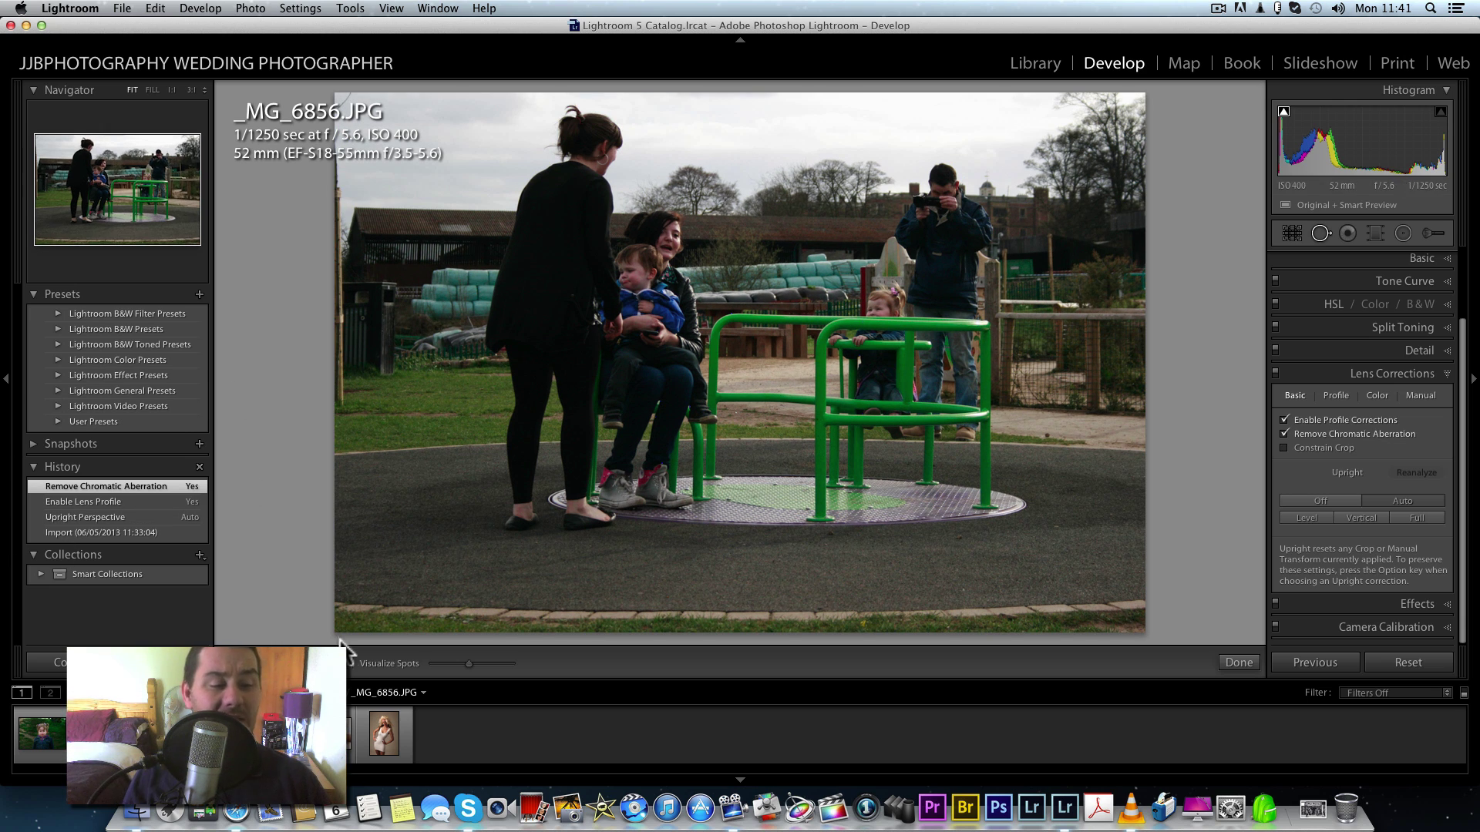
Visualize spots on the playground photo, raise the visualization threshold, and return to the normal display.
left_click(350, 663)
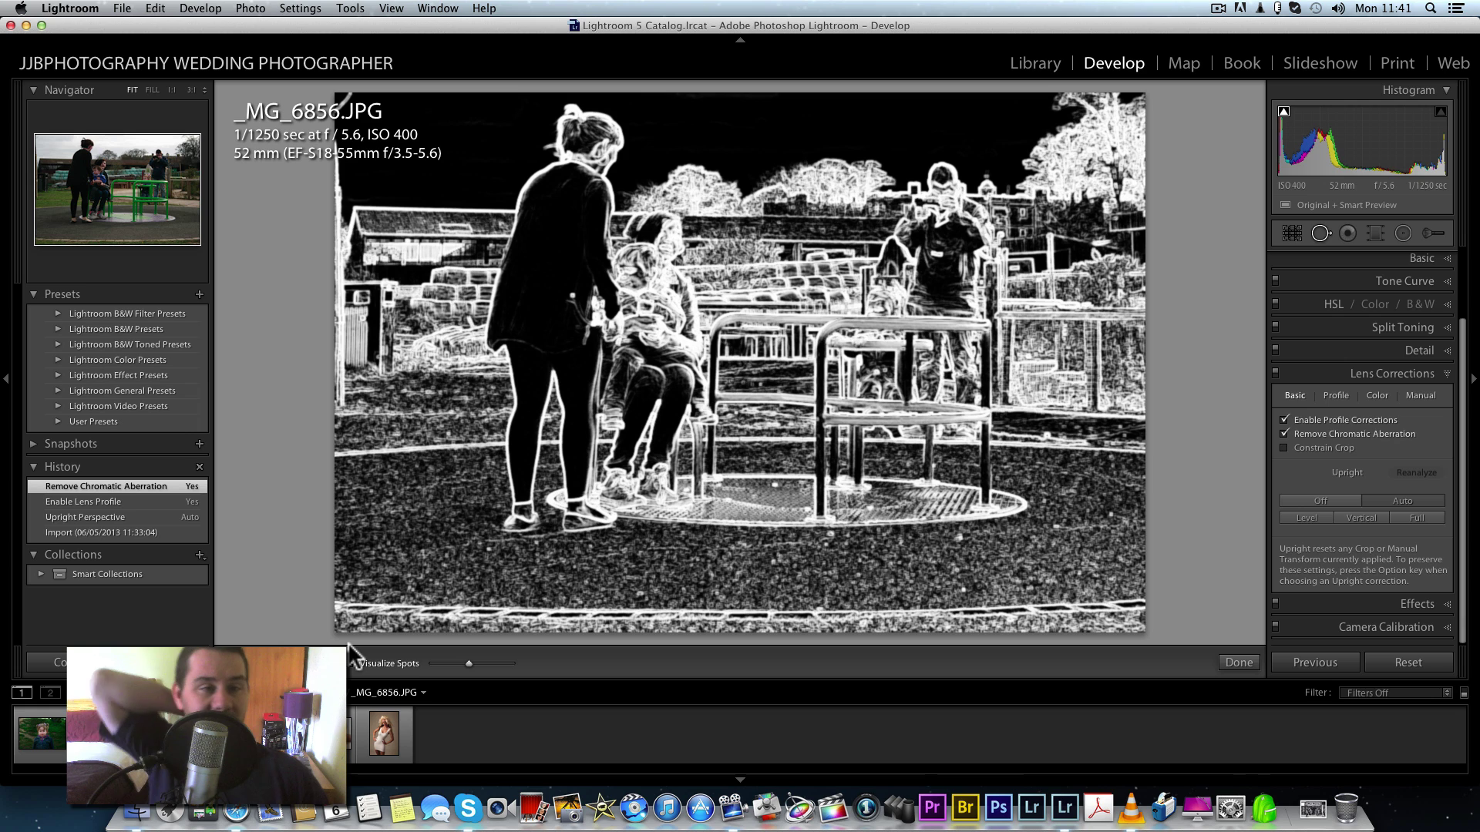
mouse_move(469, 664)
left_mouse_down()
mouse_move(442, 664)
mouse_move(489, 672)
left_mouse_up()
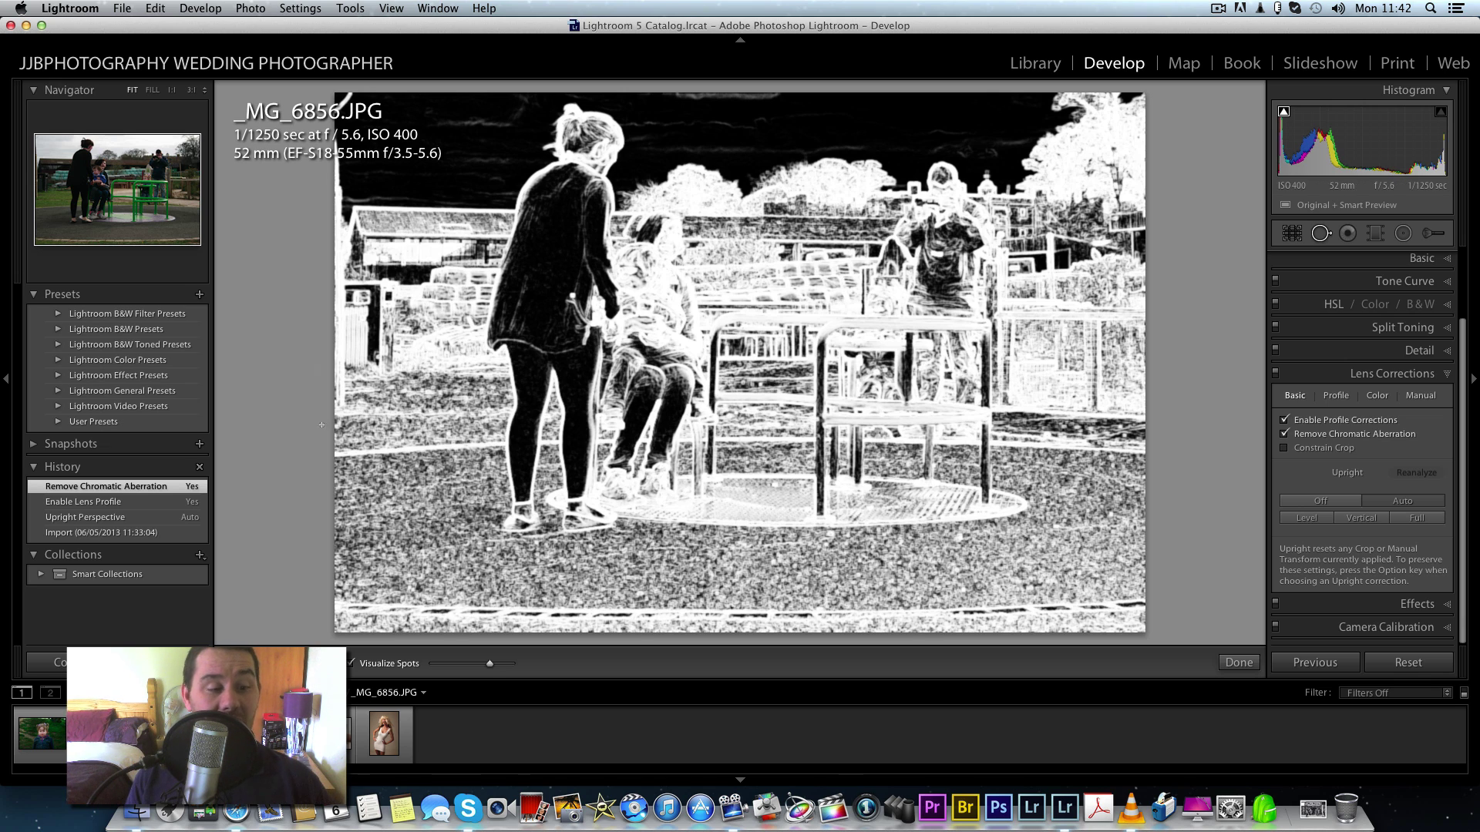
left_click(350, 664)
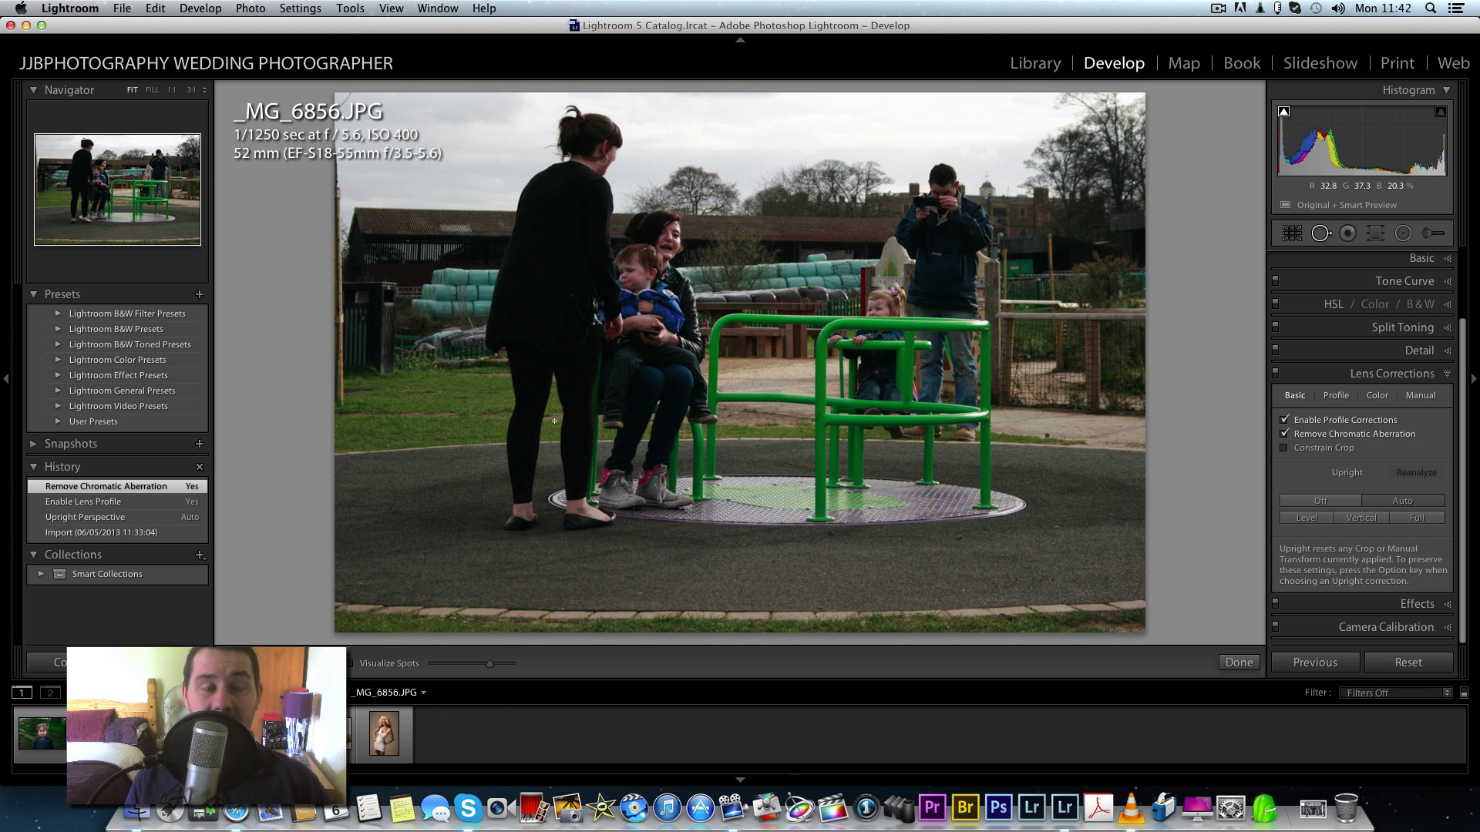
Switch Upright off and back to Auto on _MG_7084.JPG, and bring up _MG_1605.CR2.
key("Right")
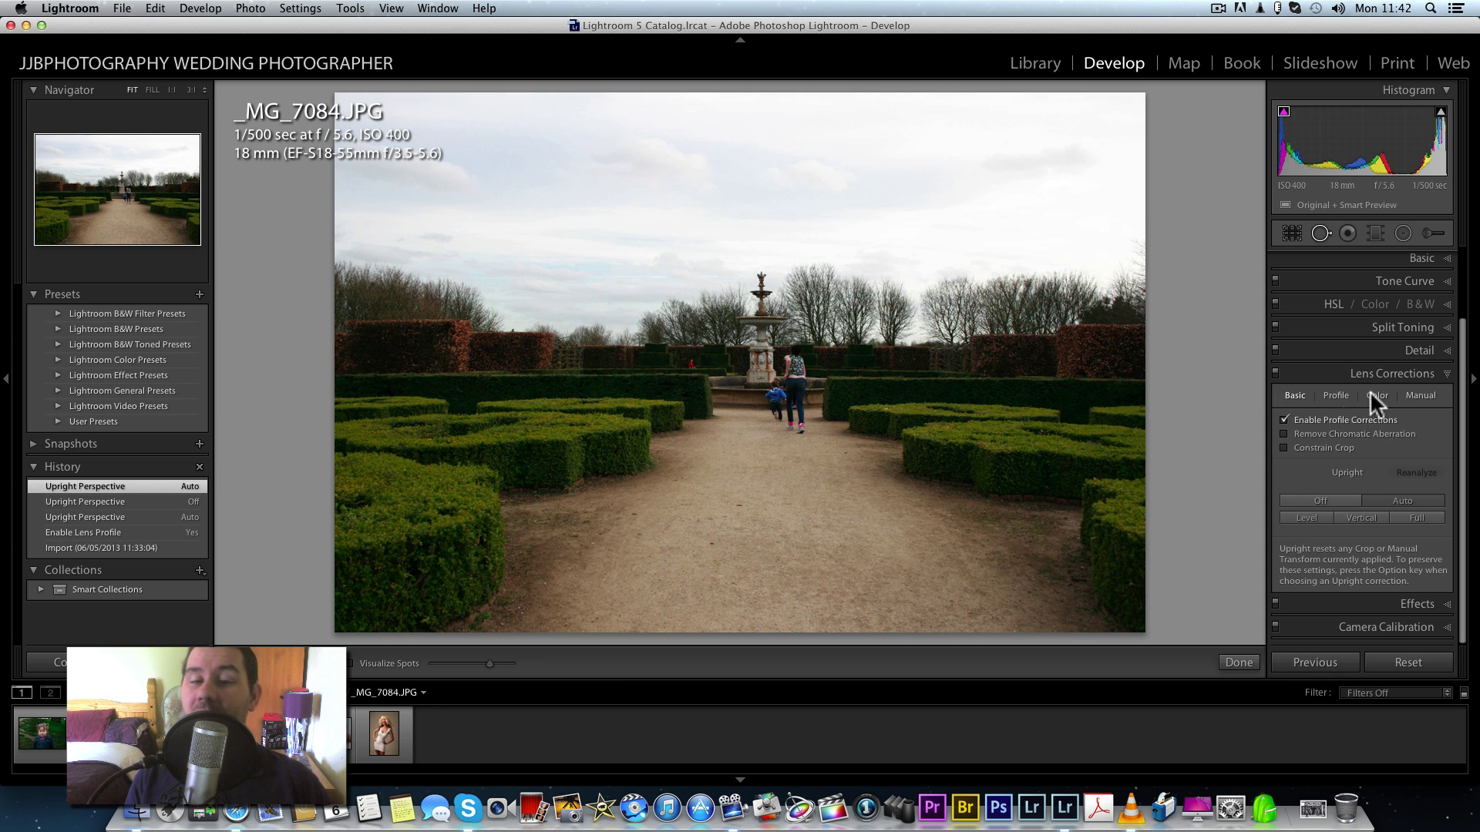
left_click(1318, 500)
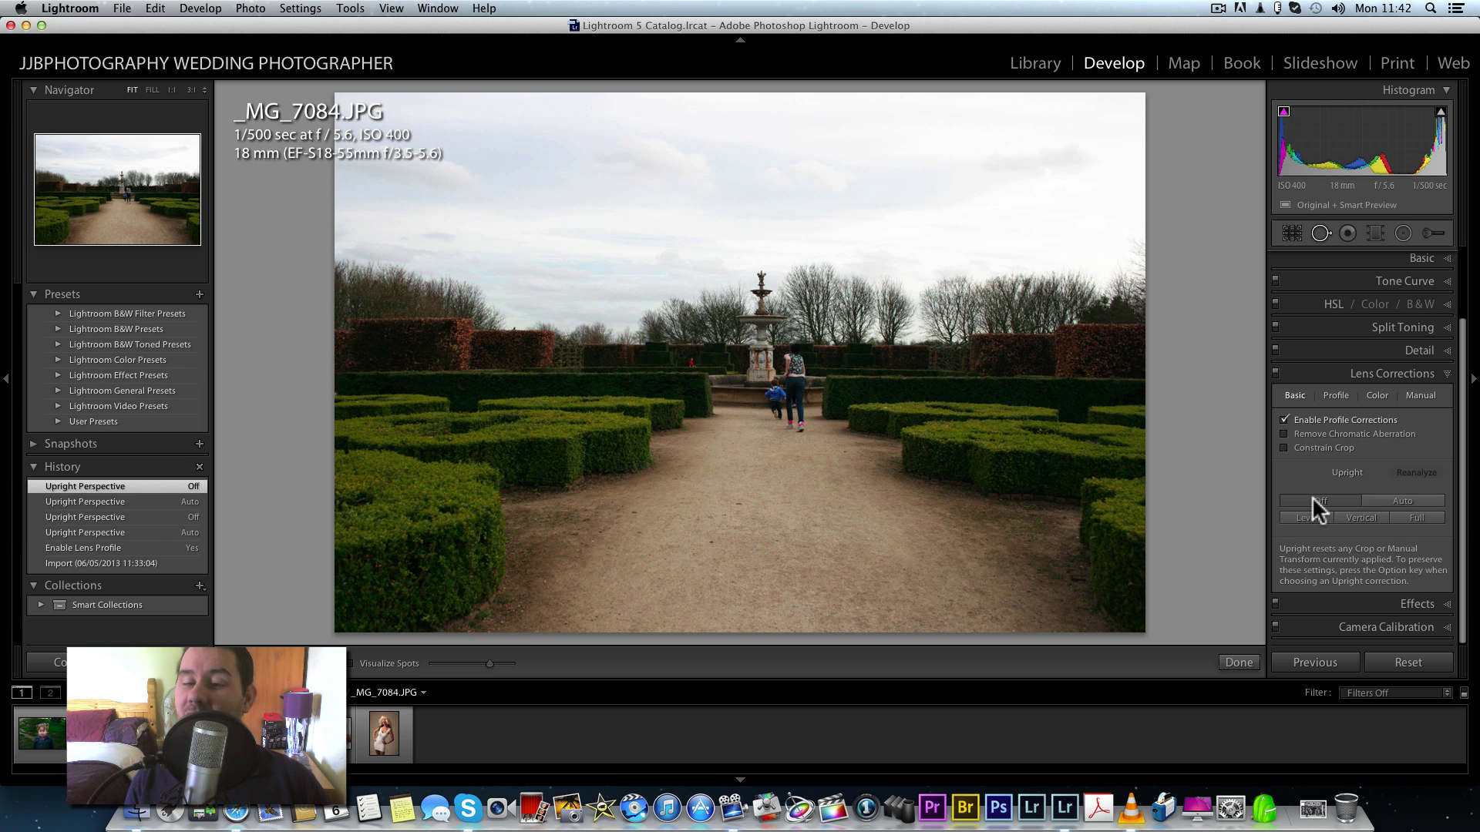
left_click(1387, 501)
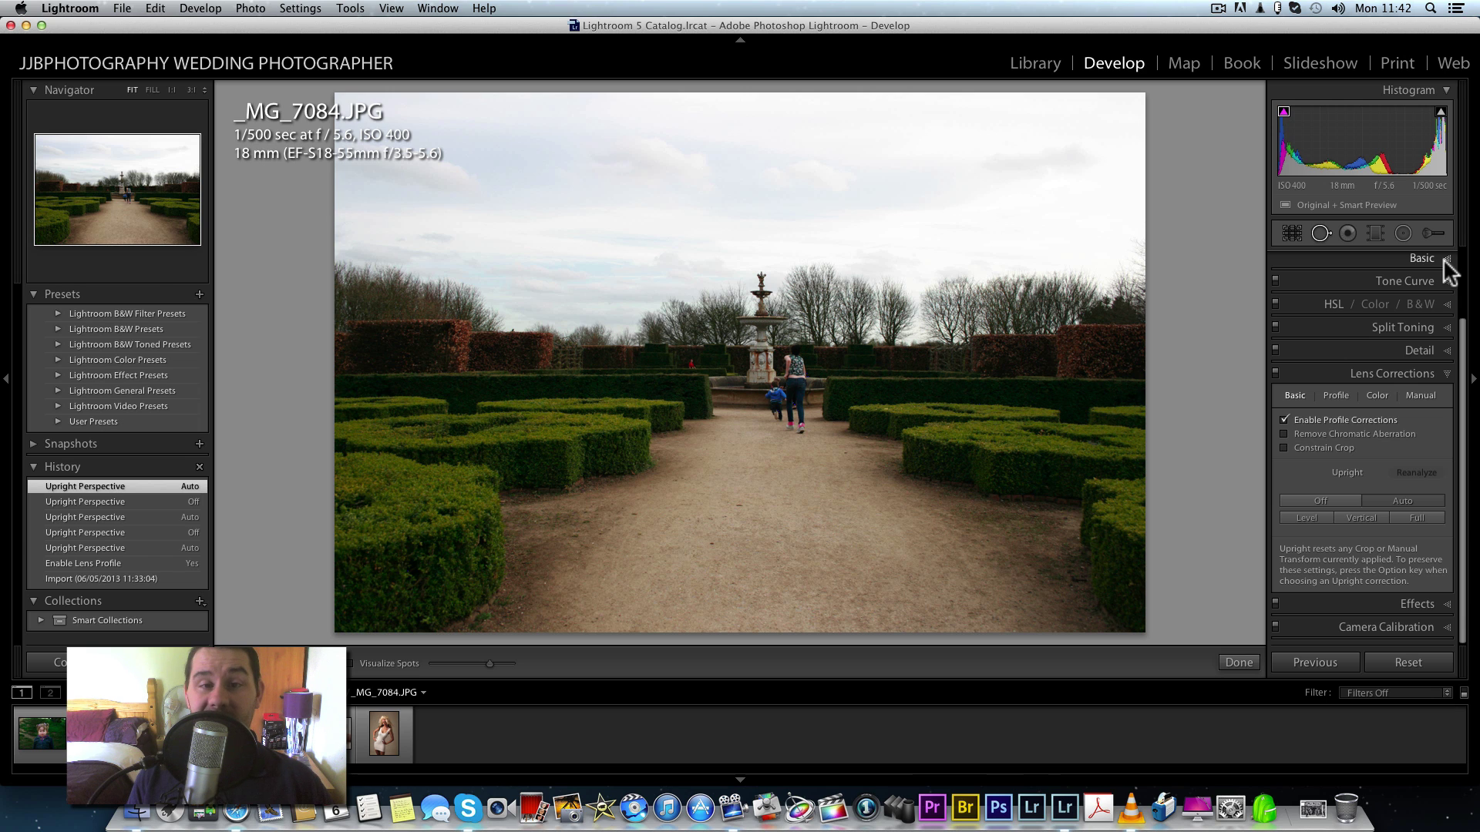
key("Right")
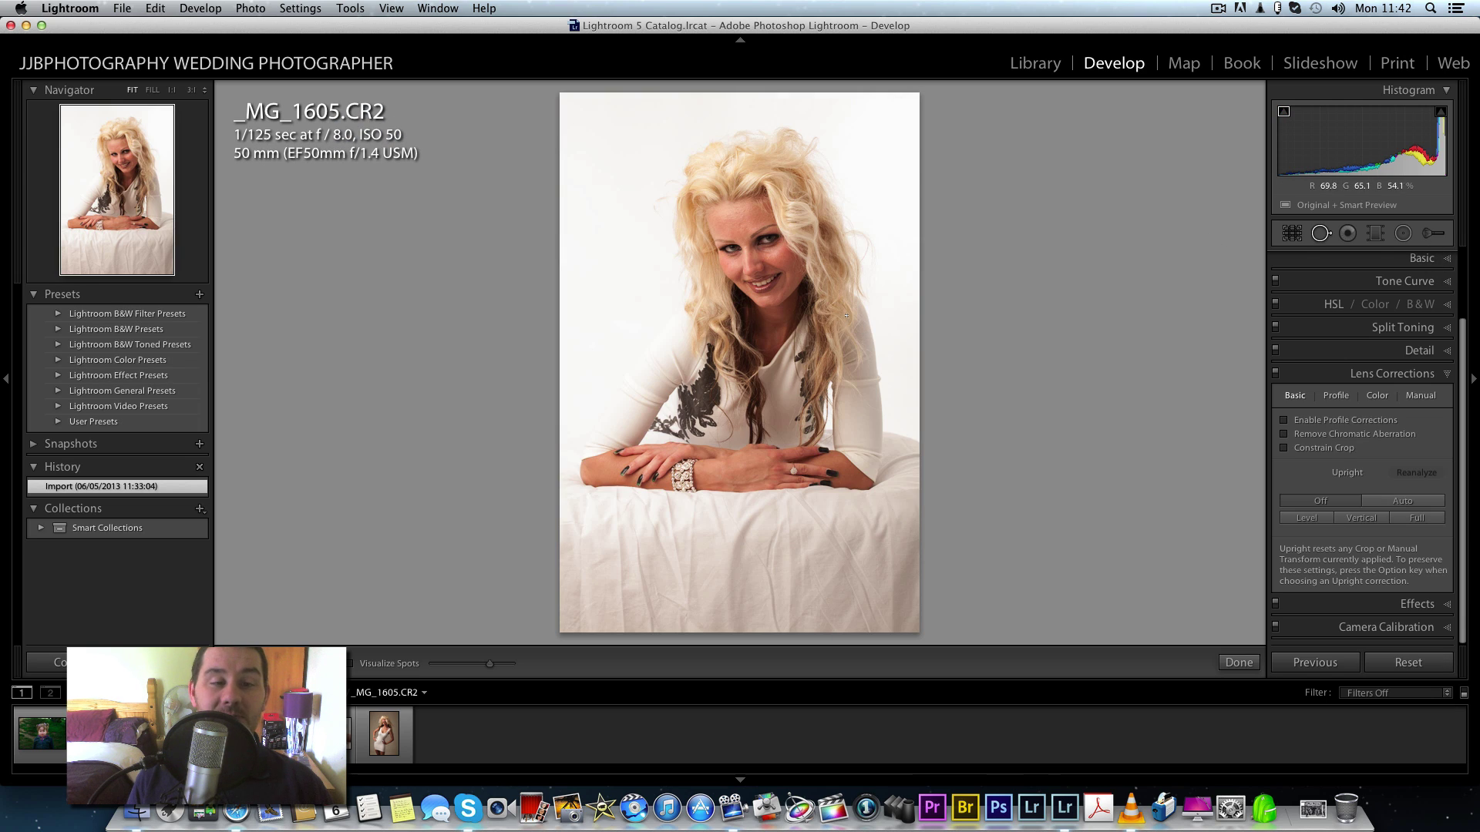
On _MG_6856.JPG, add a radial filter over the photographer with exposure 0.00, clarity 87 and sharpness 100.
key("Right")
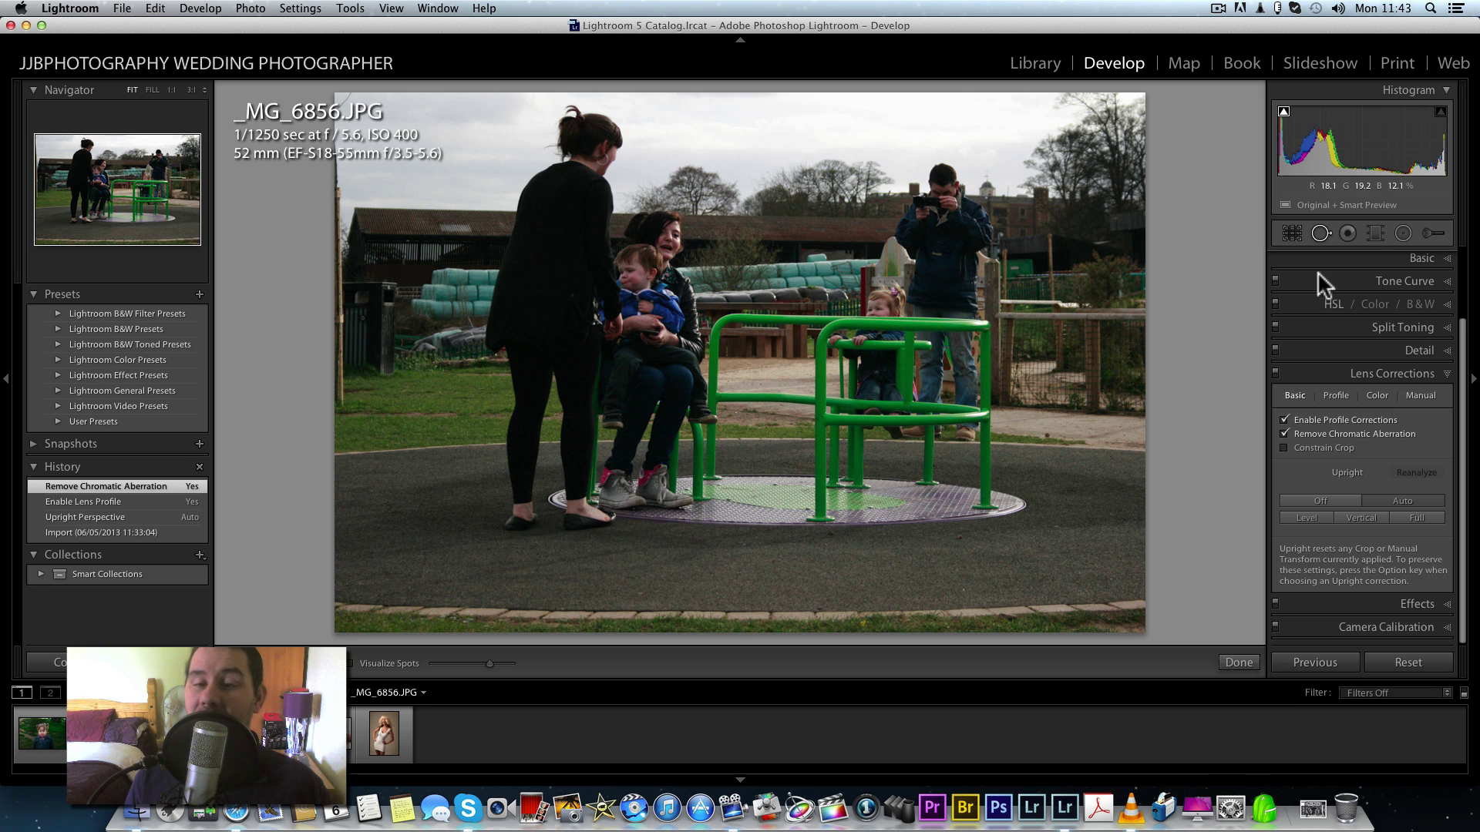
left_click(1400, 233)
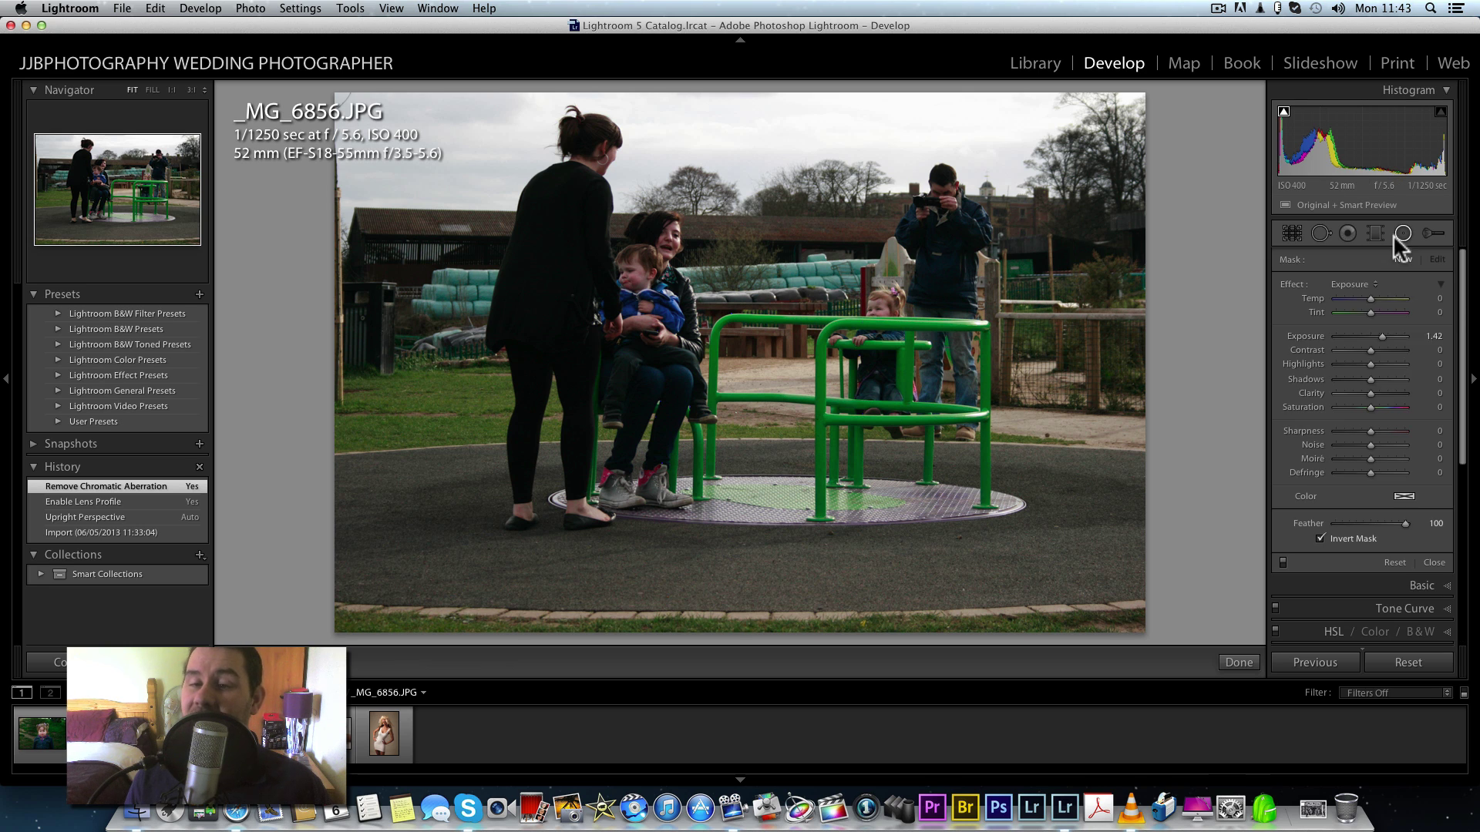
double_click(1375, 337)
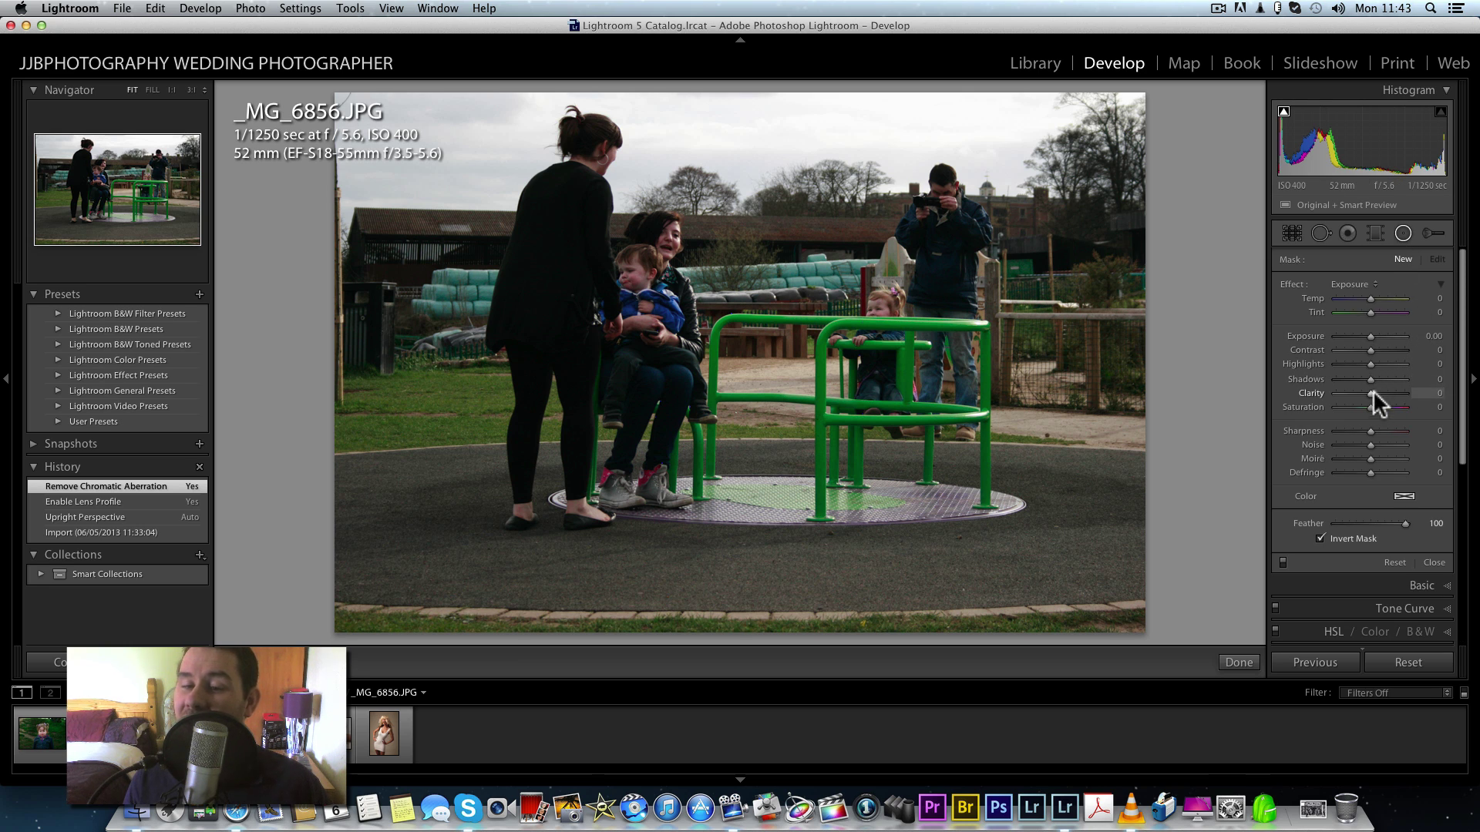
left_click_drag(1371, 391, 1430, 432)
left_click_drag(934, 197, 985, 289)
left_click_drag(937, 247, 940, 307)
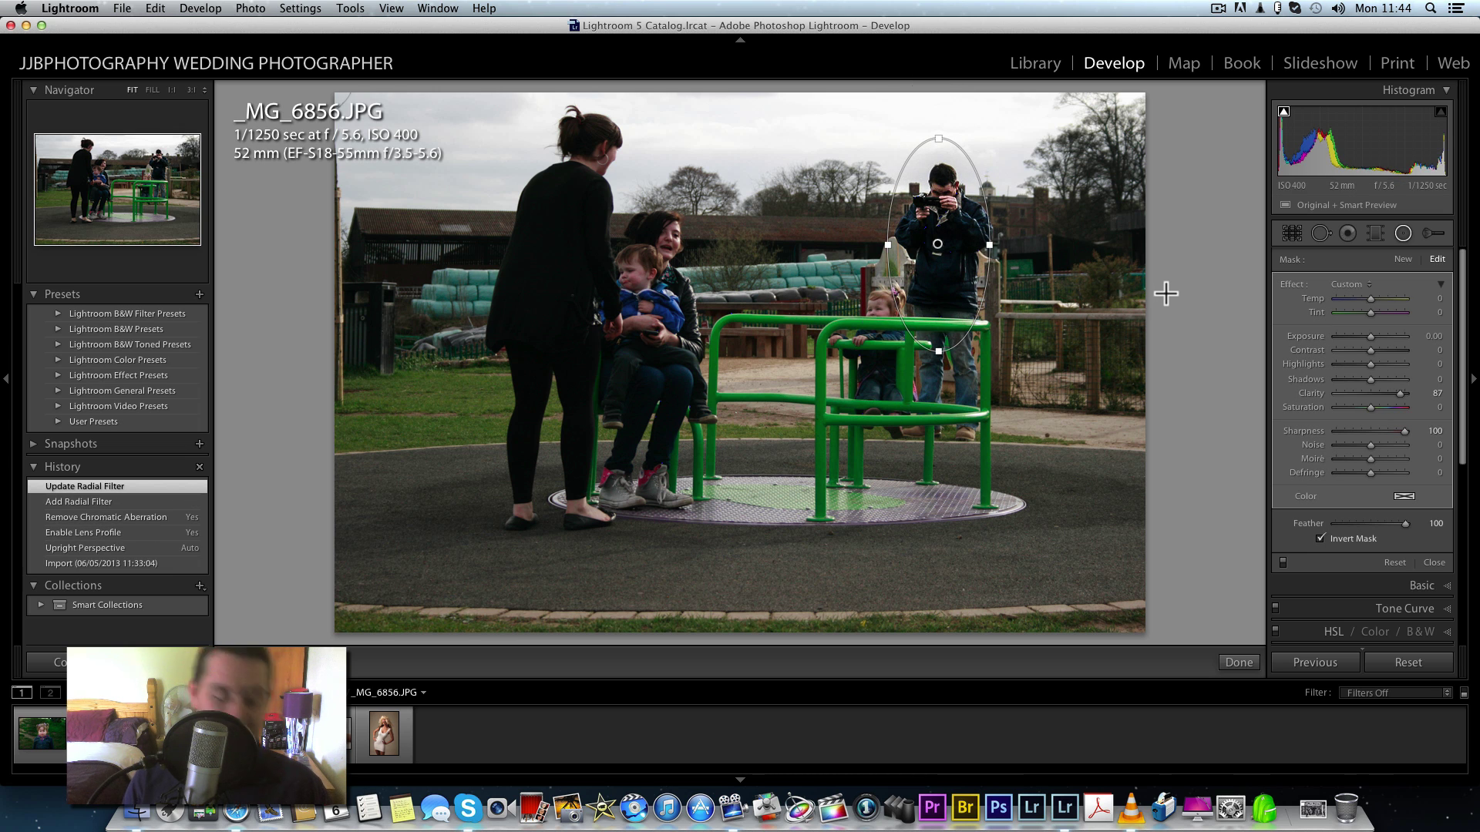
Compare the playground photo before and after the radial filter over the photographer several times.
key("backslash")
key("backslash")
key("backslash")
key("backslash")
key("backslash")
key("backslash")
Set the exposure of the photographer's radial filter to 1.45 and compare before and after.
left_click_drag(1372, 336, 1384, 333)
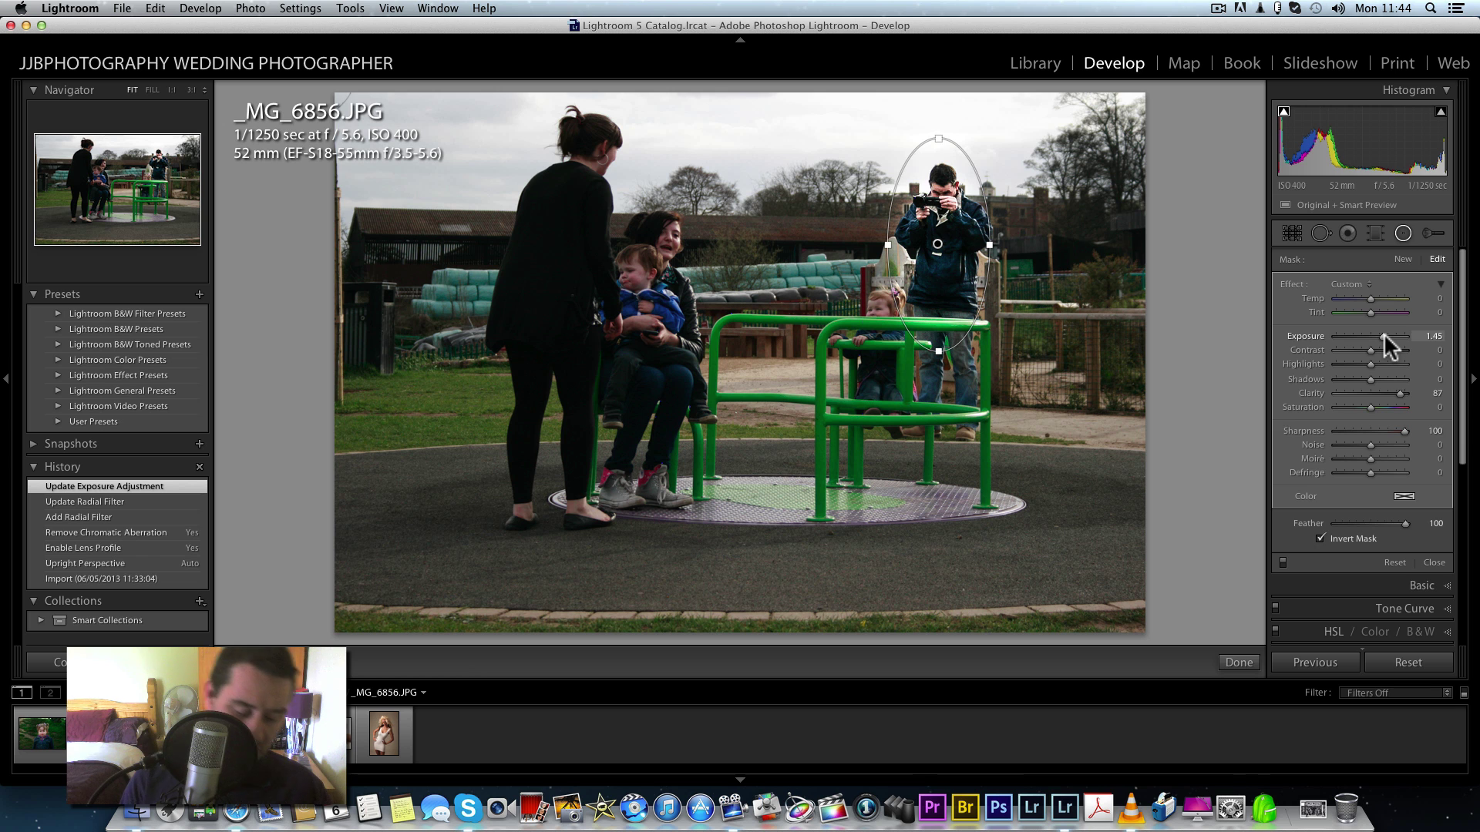
key("backslash")
key("backslash")
key("backslash")
key("backslash")
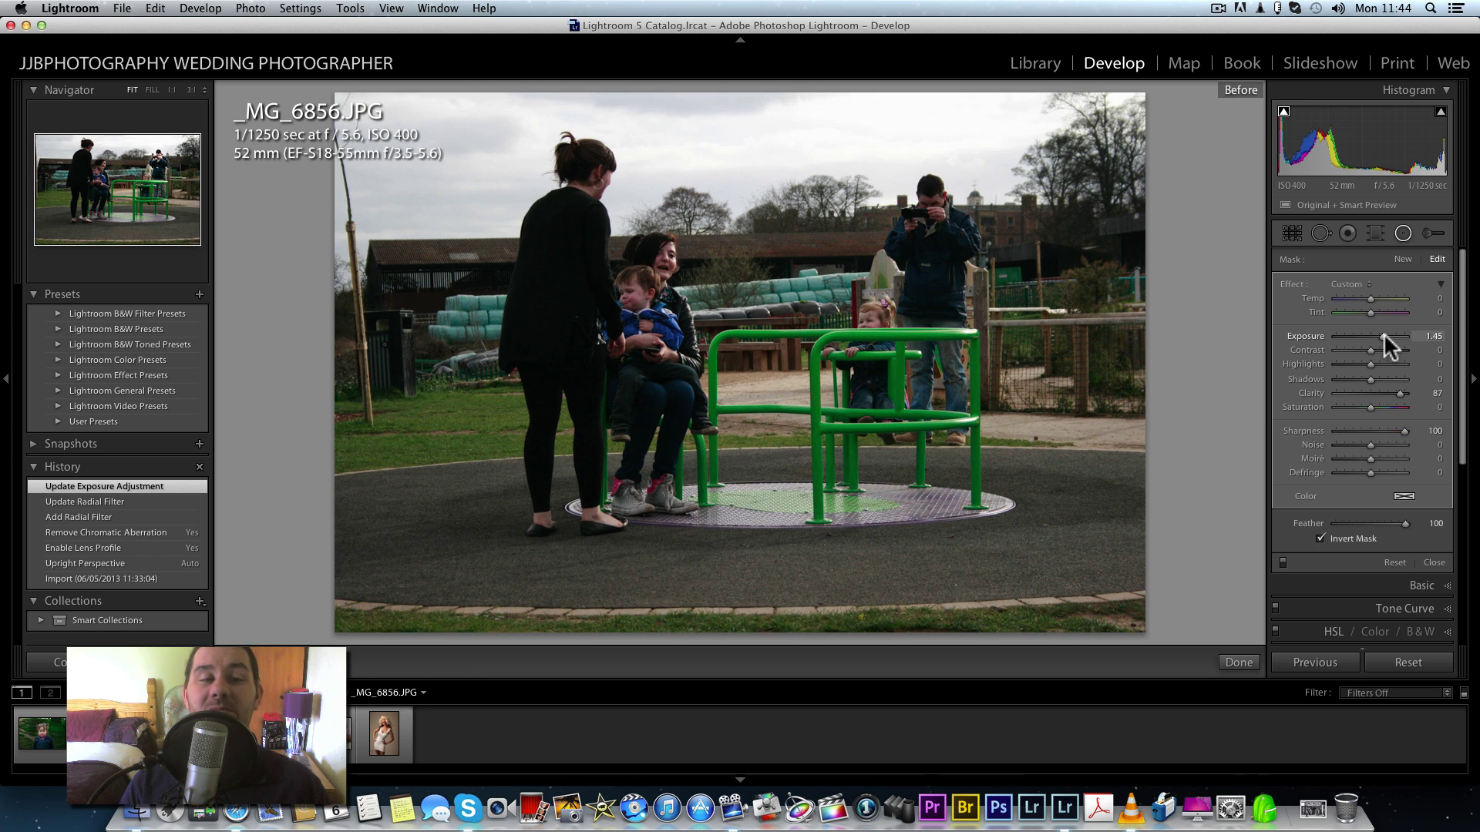
Add a second radial filter with clarity 87 and sharpness 100 over the standing woman, shift it towards the seated pair, and compare before and after.
left_click(1392, 256)
left_click_drag(571, 152, 733, 585)
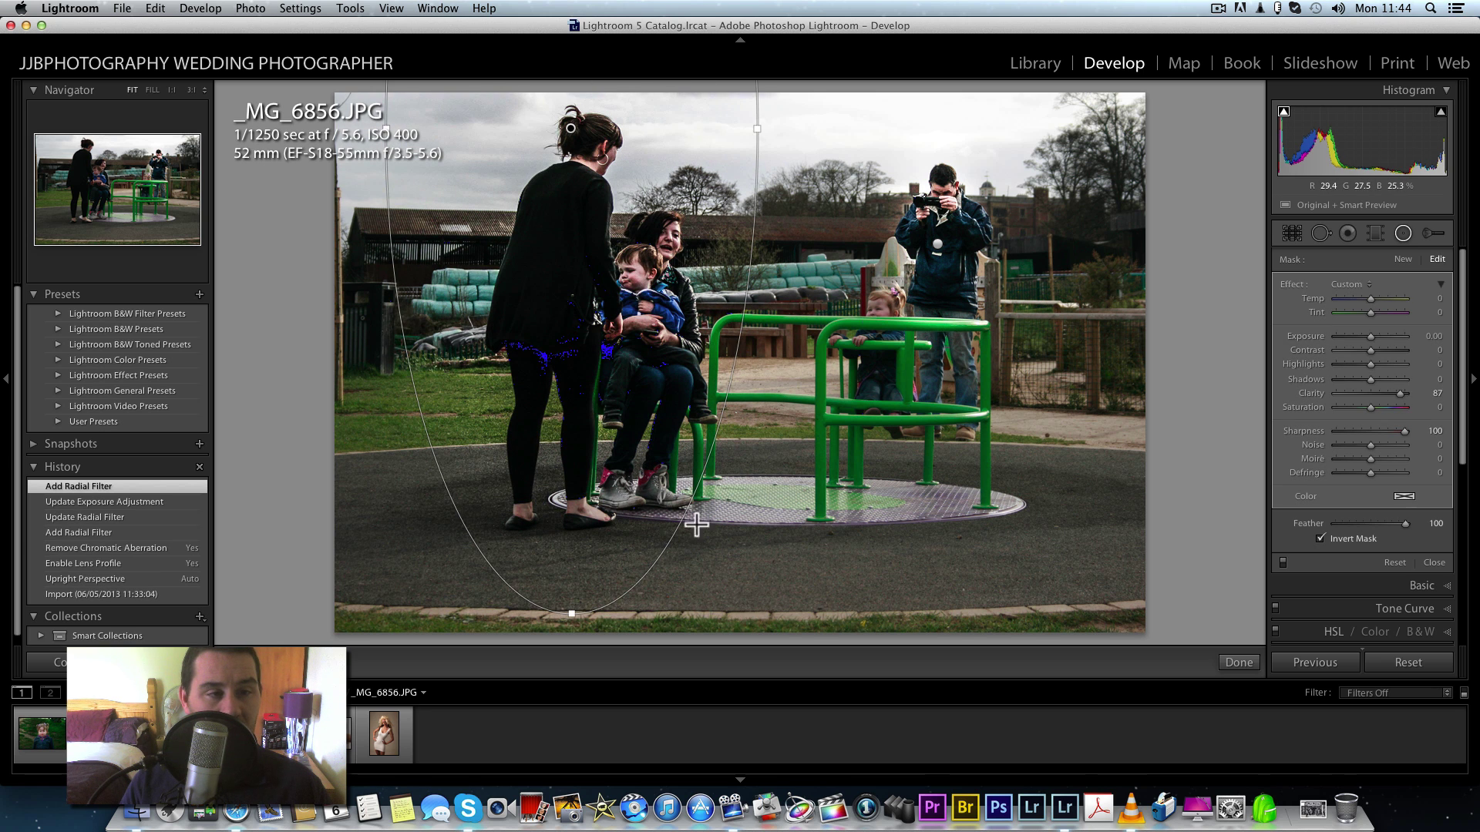
left_click_drag(620, 329, 630, 348)
key("backslash")
key("backslash")
key("backslash")
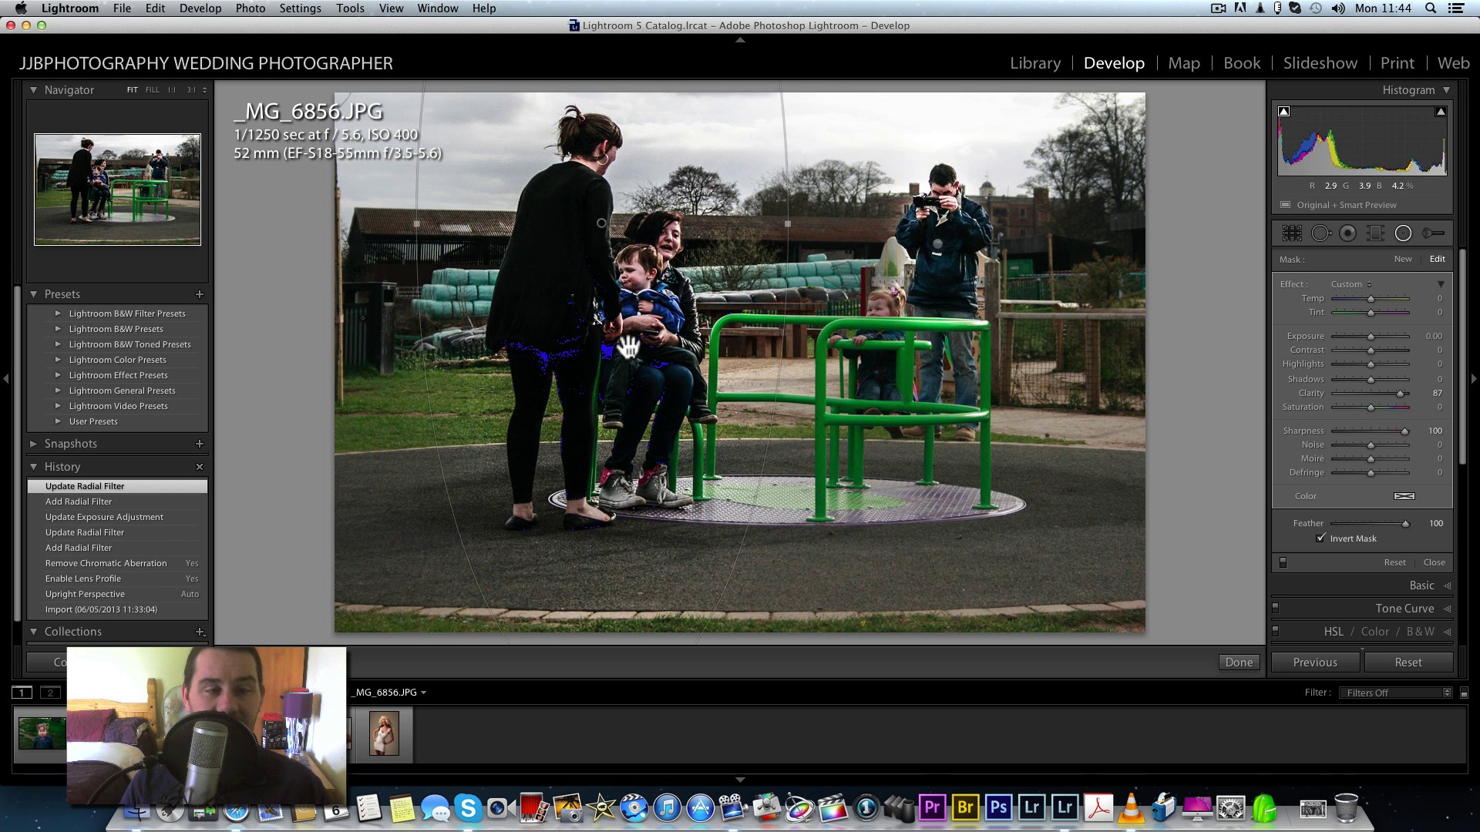
key("backslash")
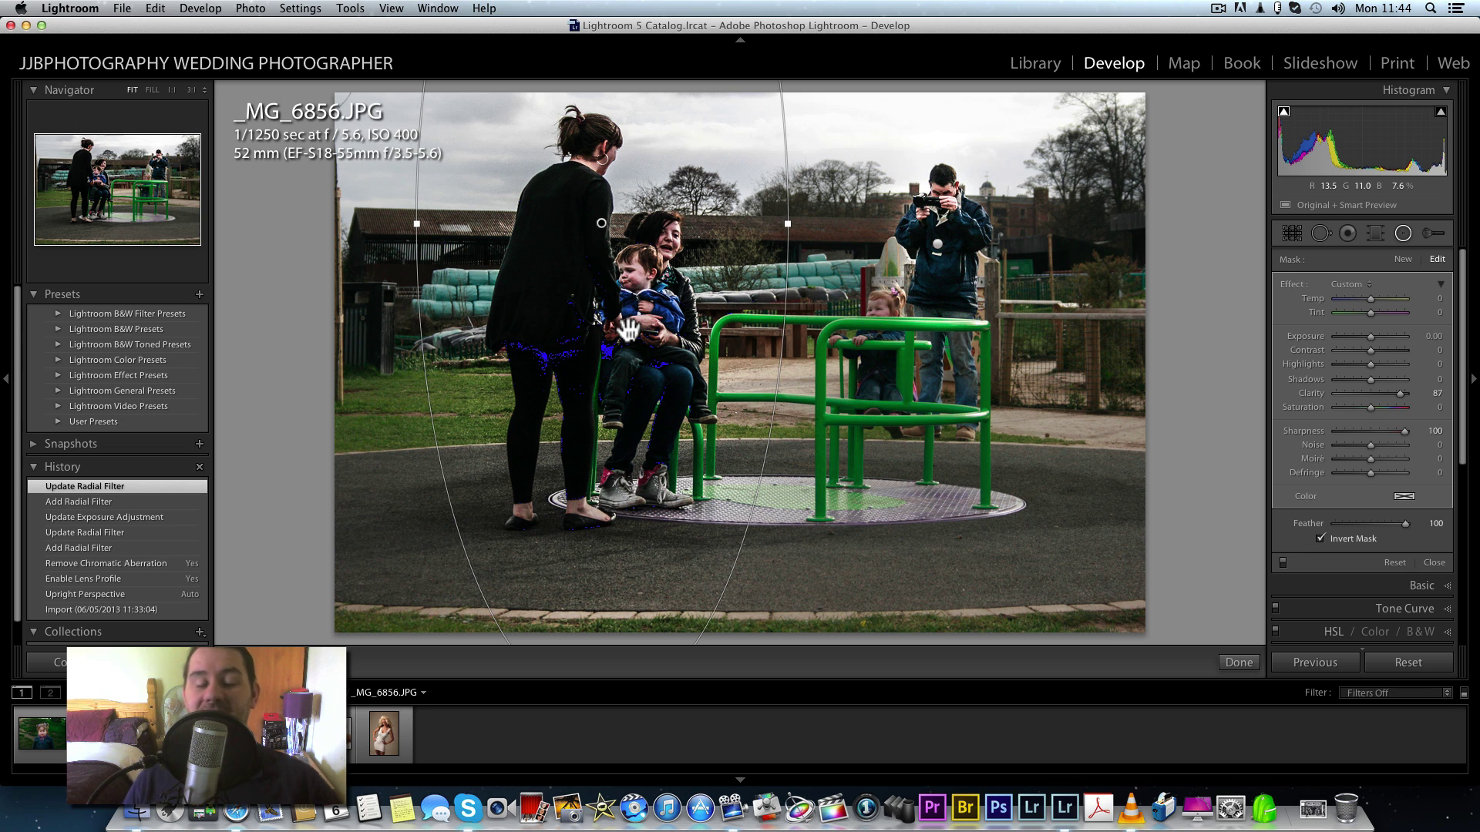